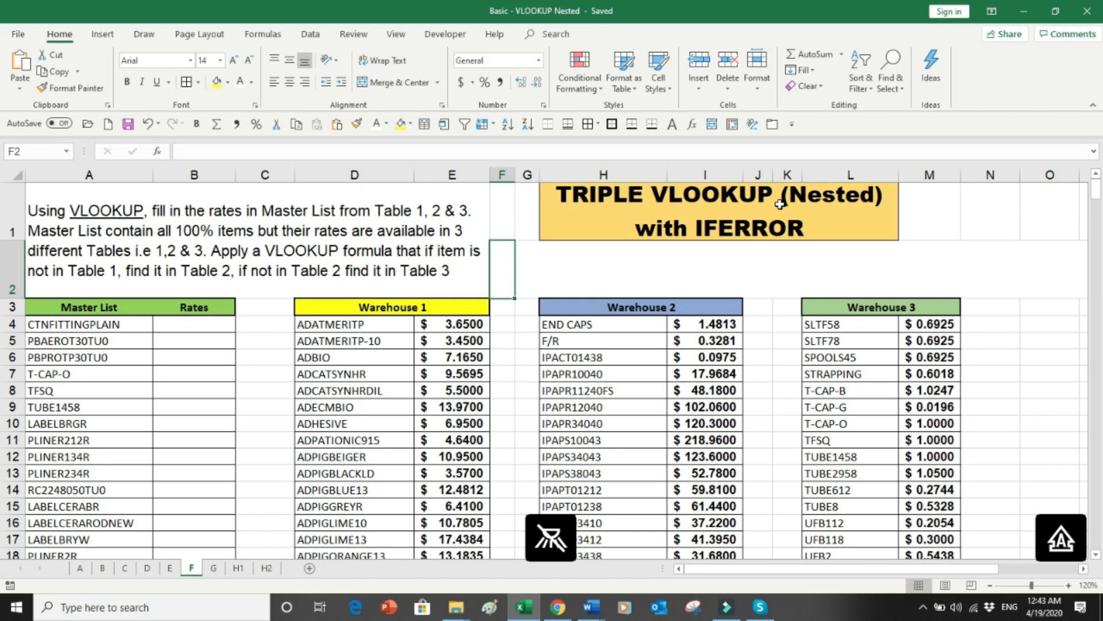
Examine the sheet's title, the Master List with its empty Rates column, and the Warehouse 1, 2 and 3 rate tables
left_click(714, 214)
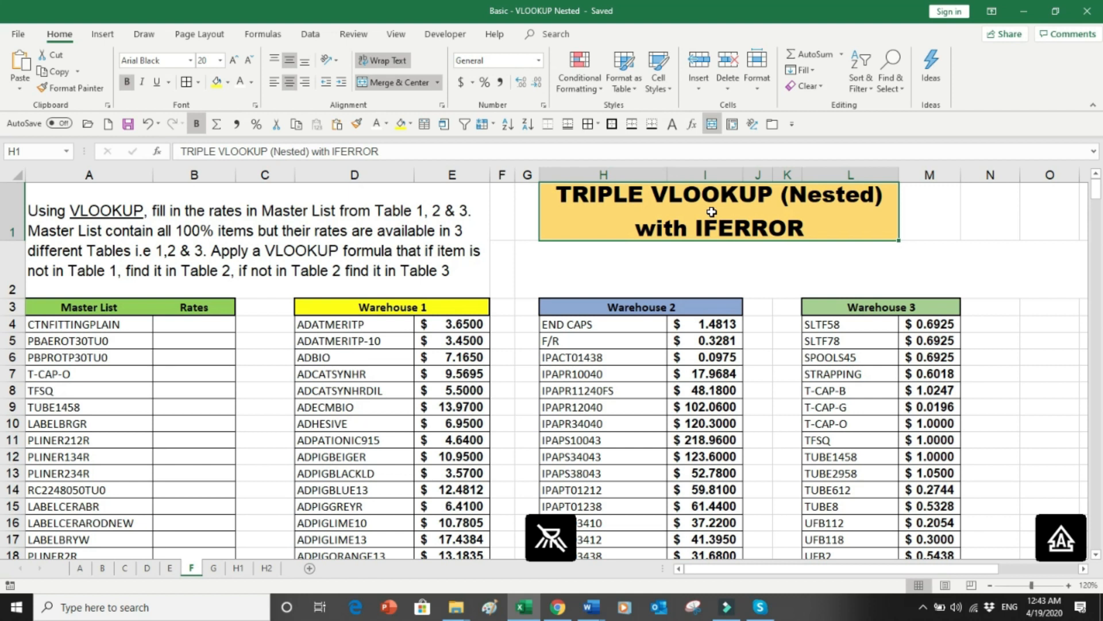
left_click_drag(87, 307, 174, 484)
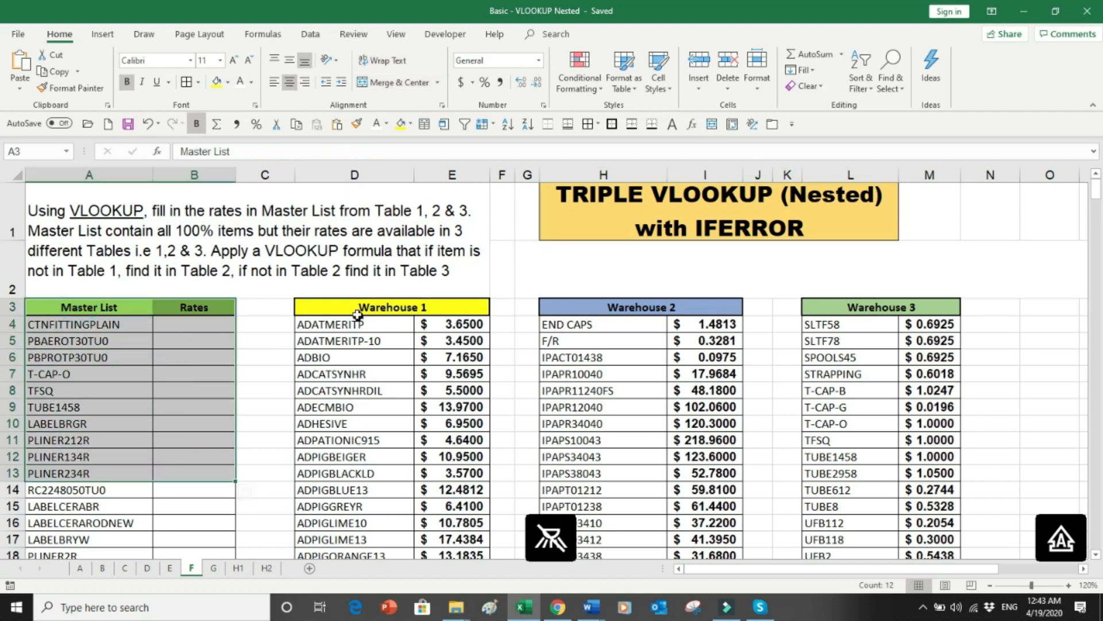
left_click_drag(208, 327, 194, 483)
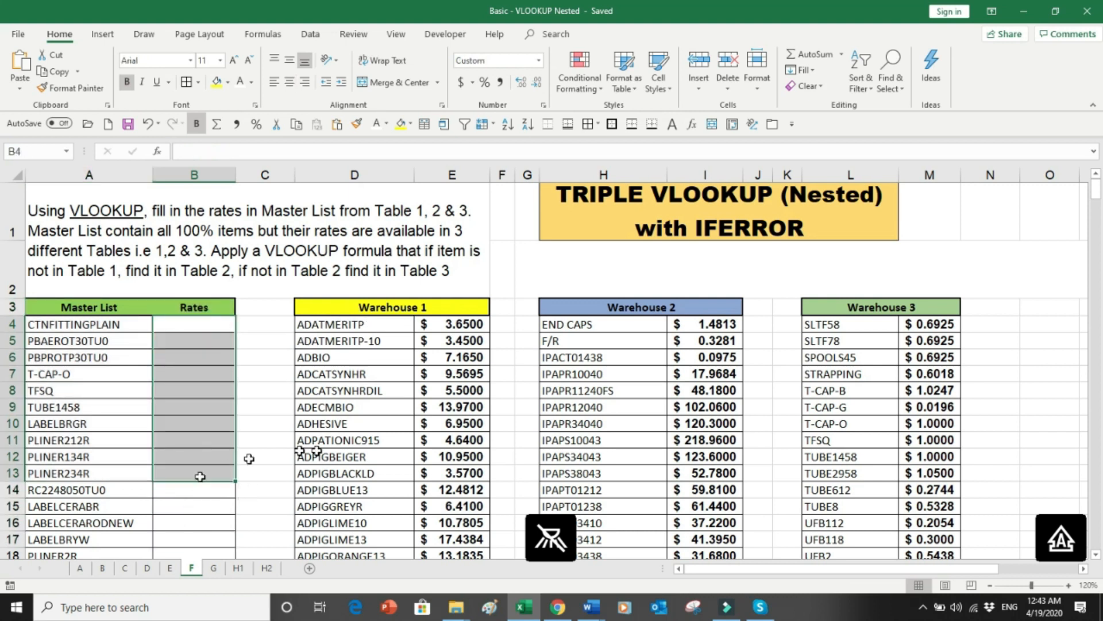
left_click_drag(369, 306, 436, 441)
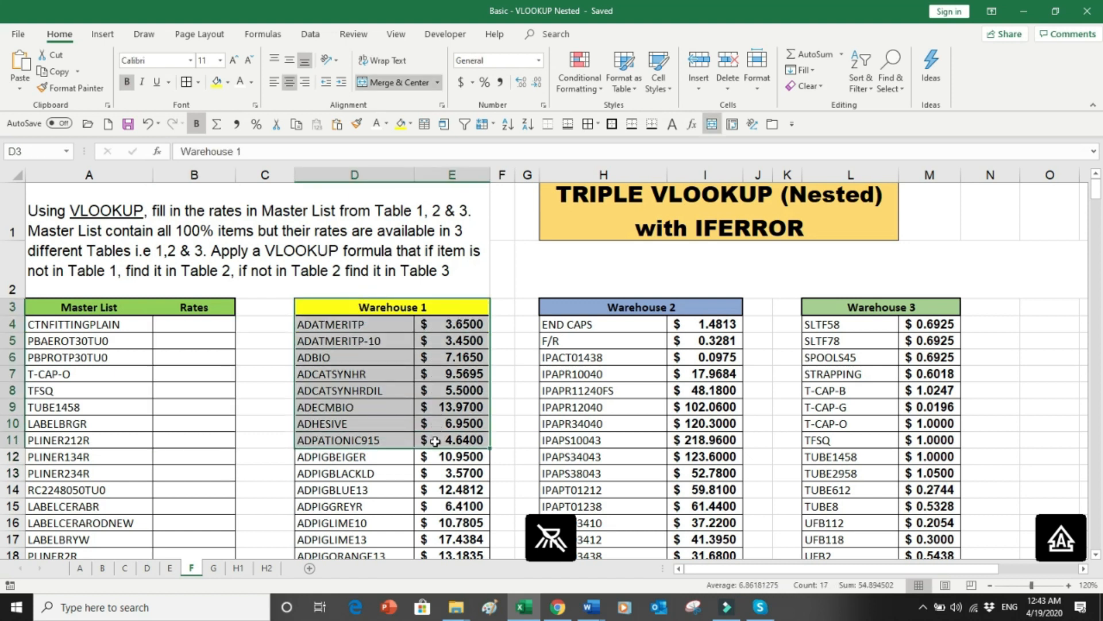
left_click(588, 357)
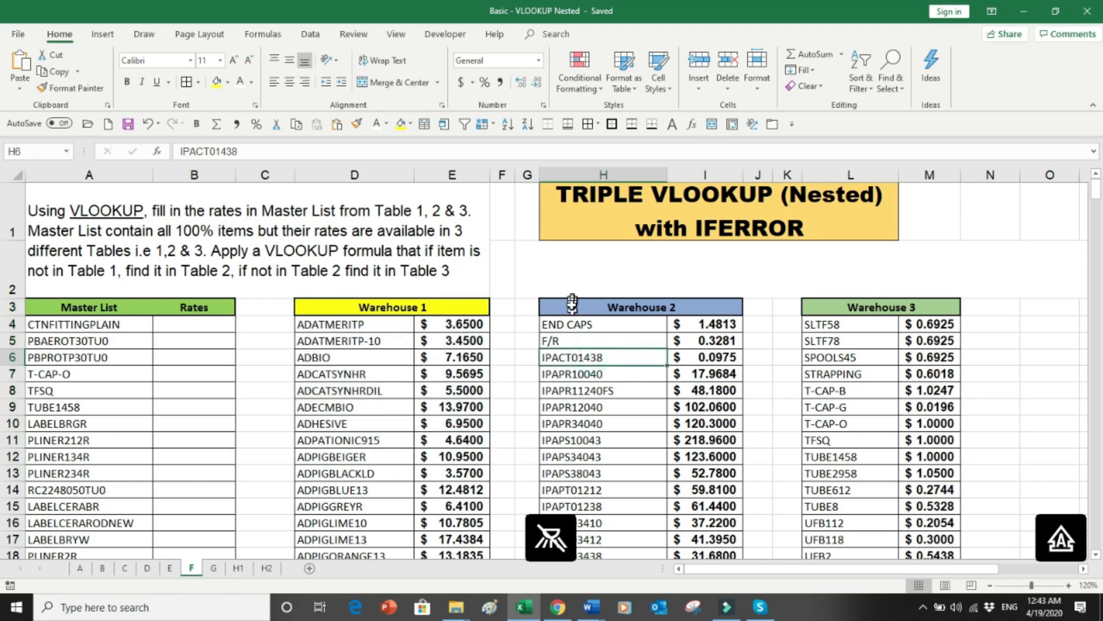
left_click(579, 305)
left_click_drag(674, 328, 664, 468)
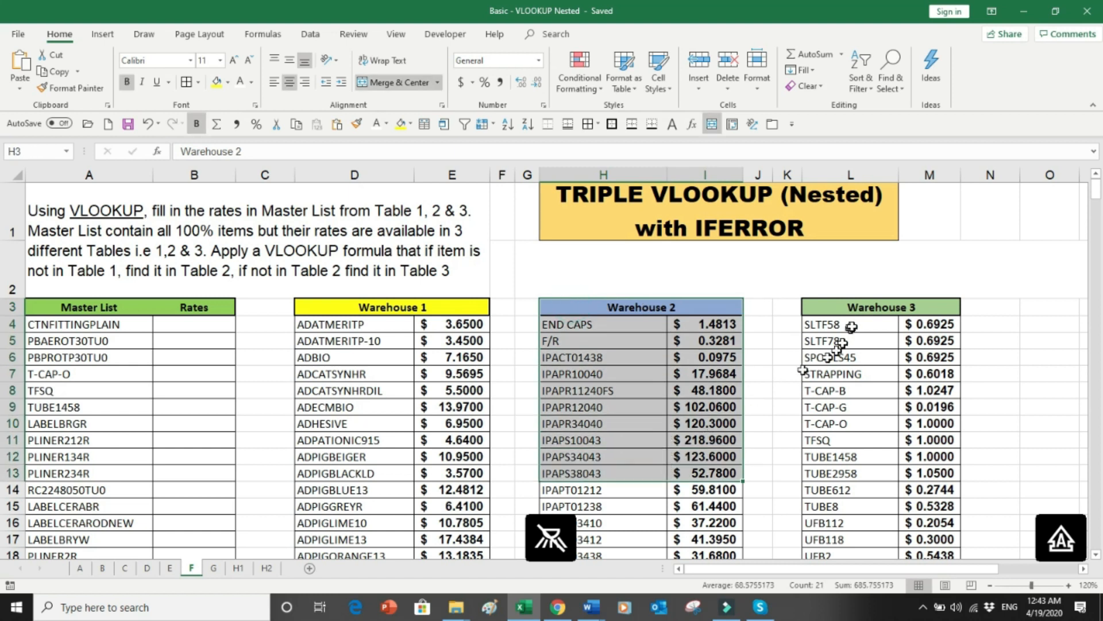
left_click(846, 310)
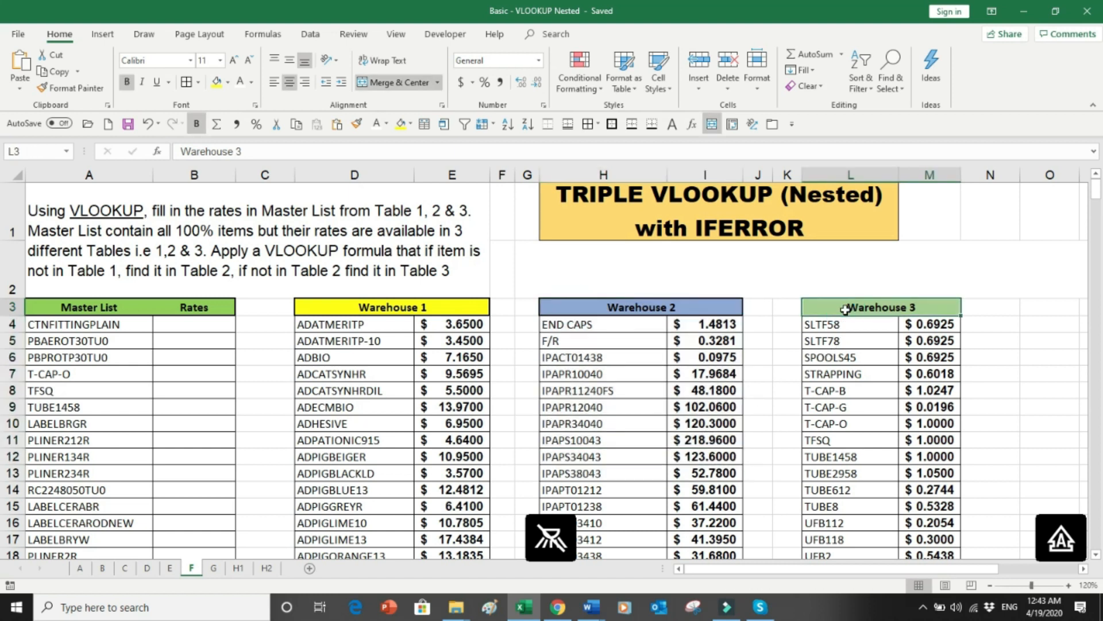
left_click_drag(846, 310, 850, 432)
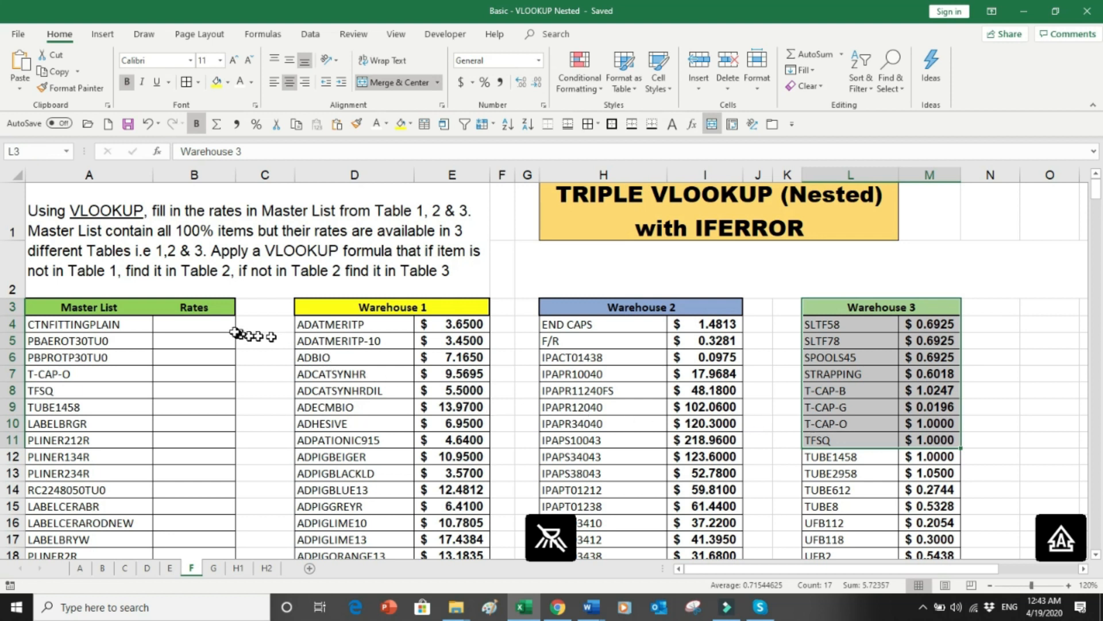
left_click(219, 326)
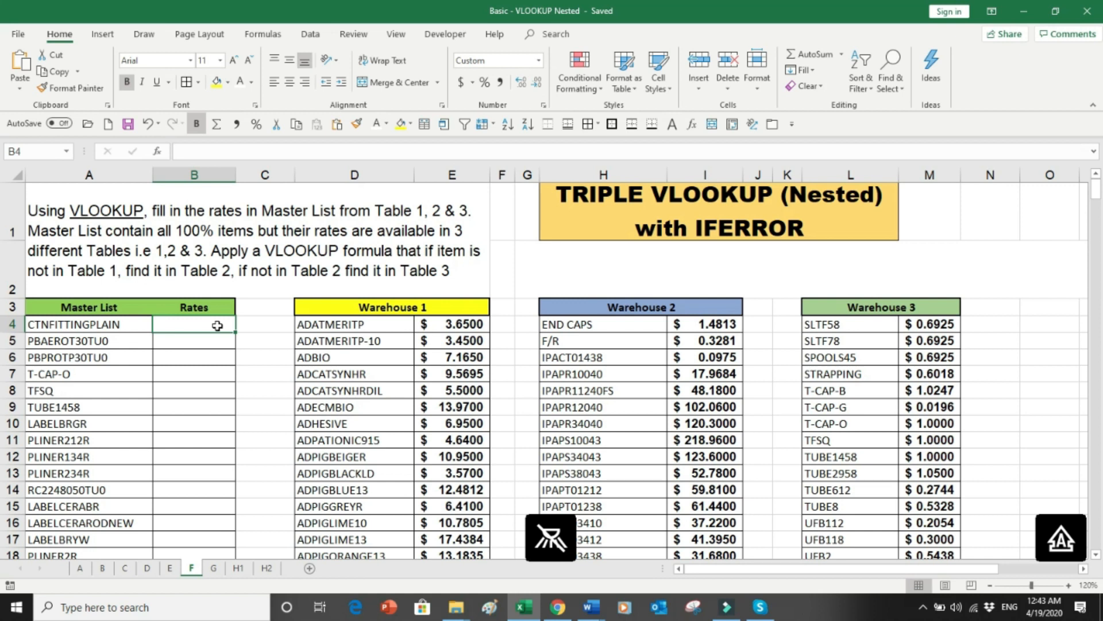
type("=IF")
key("Escape")
Set the font color of the hidden reference formula in cell G2 to black
left_click(546, 286)
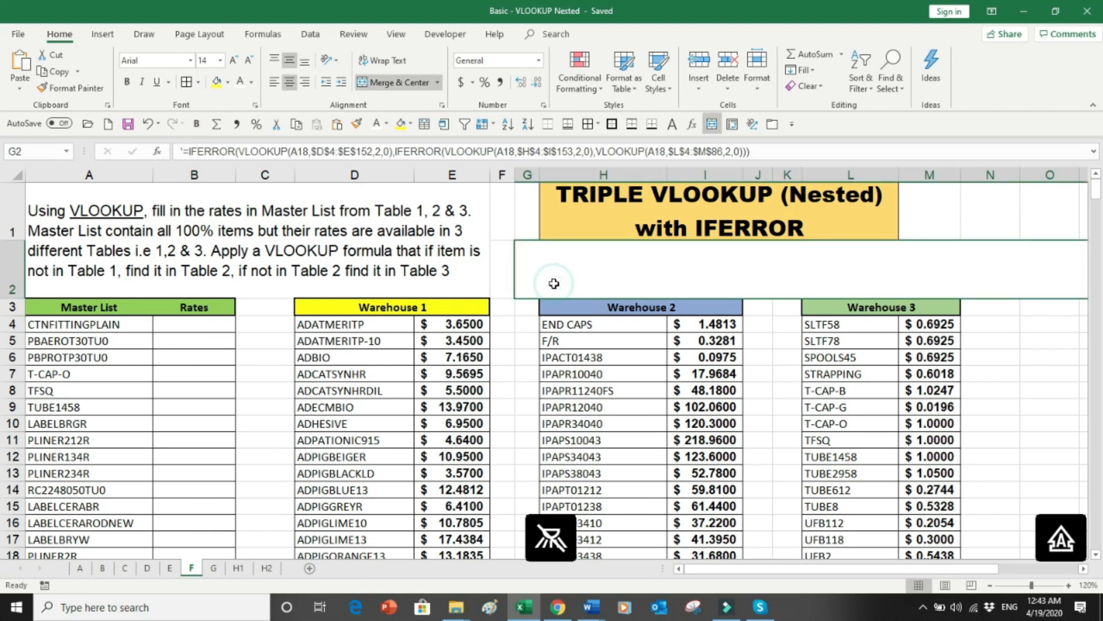
left_click(252, 83)
left_click(251, 129)
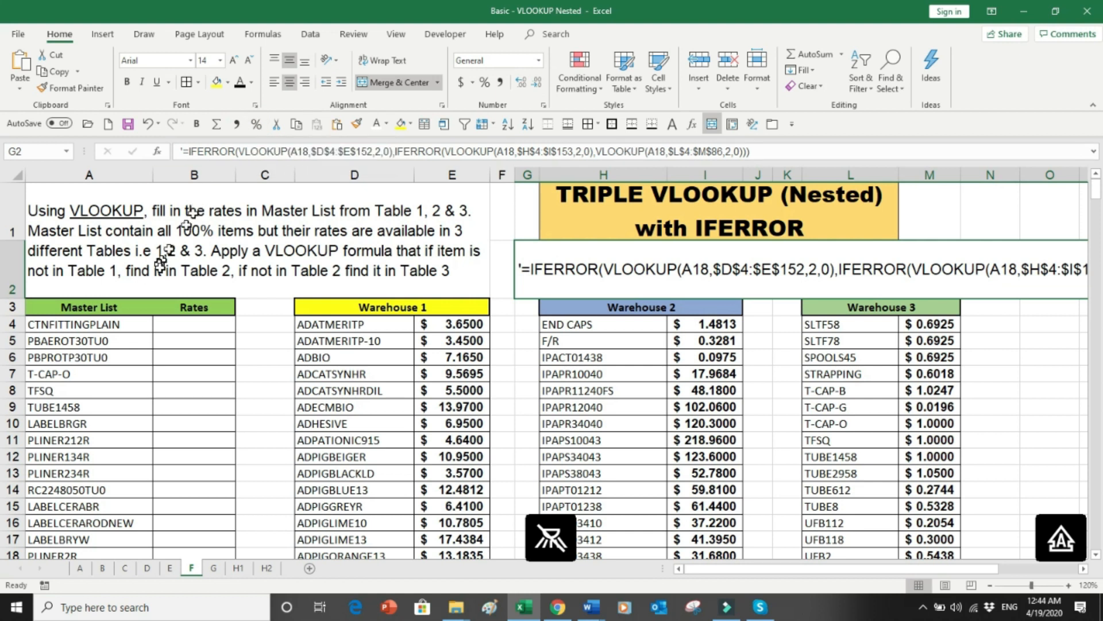
Enter IFERROR(VLOOKUP( in the first Rates cell of the Master List, B4
left_click(195, 329)
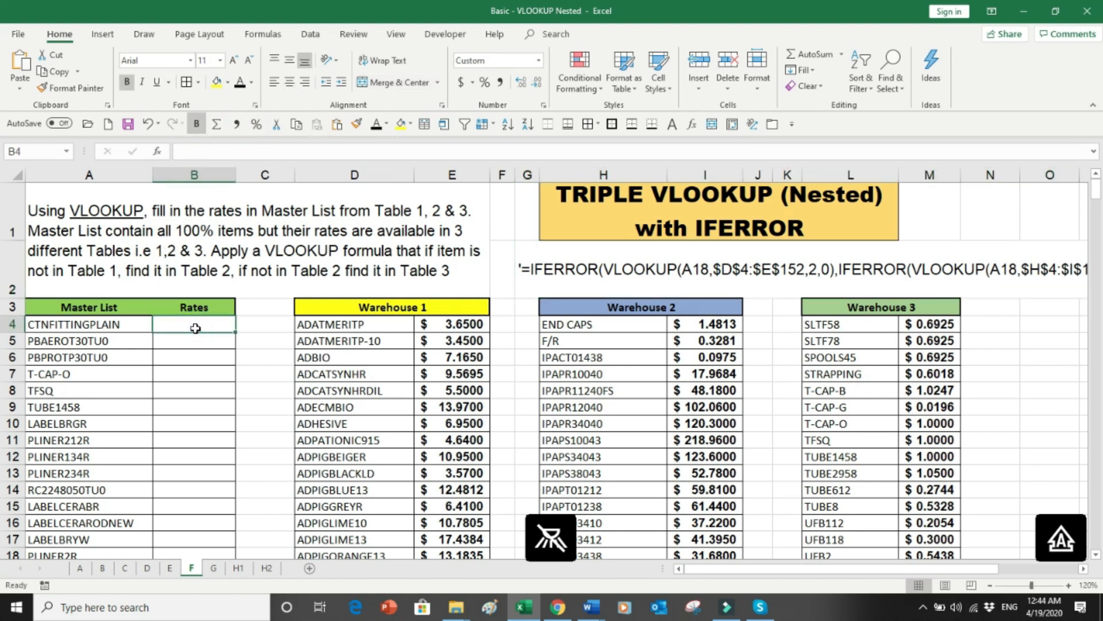
type("IFE")
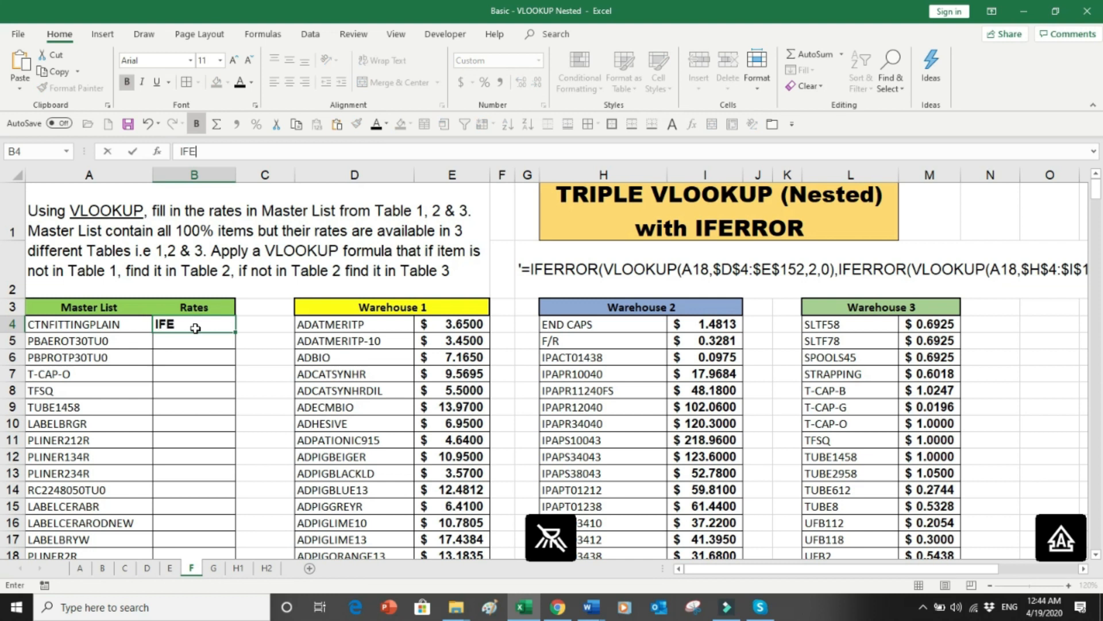
type("RROR(VLOOK")
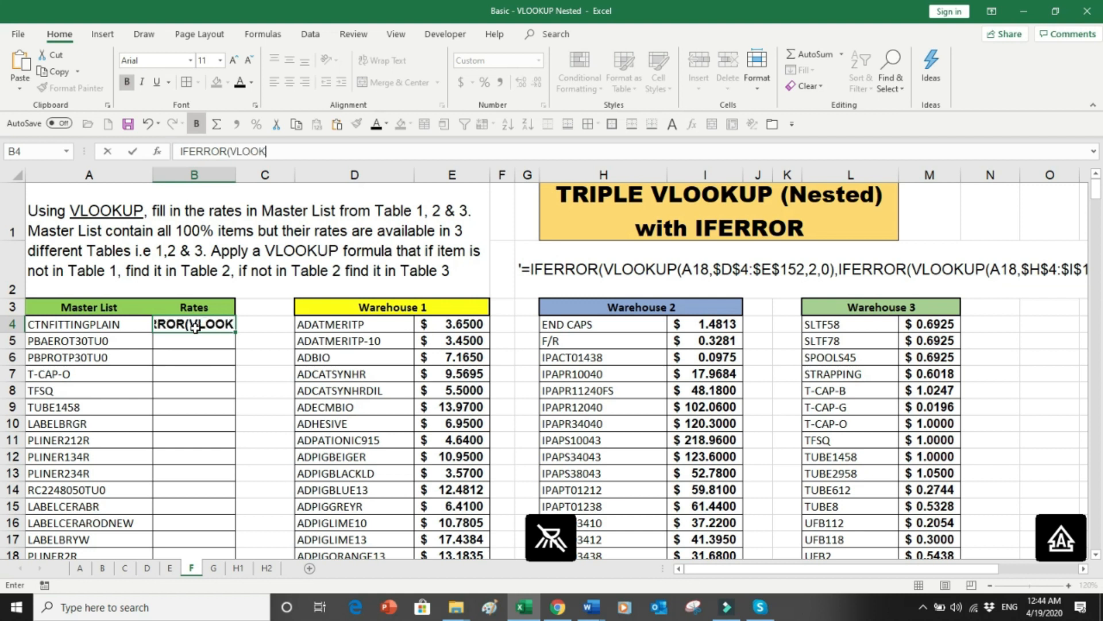
type("UP(")
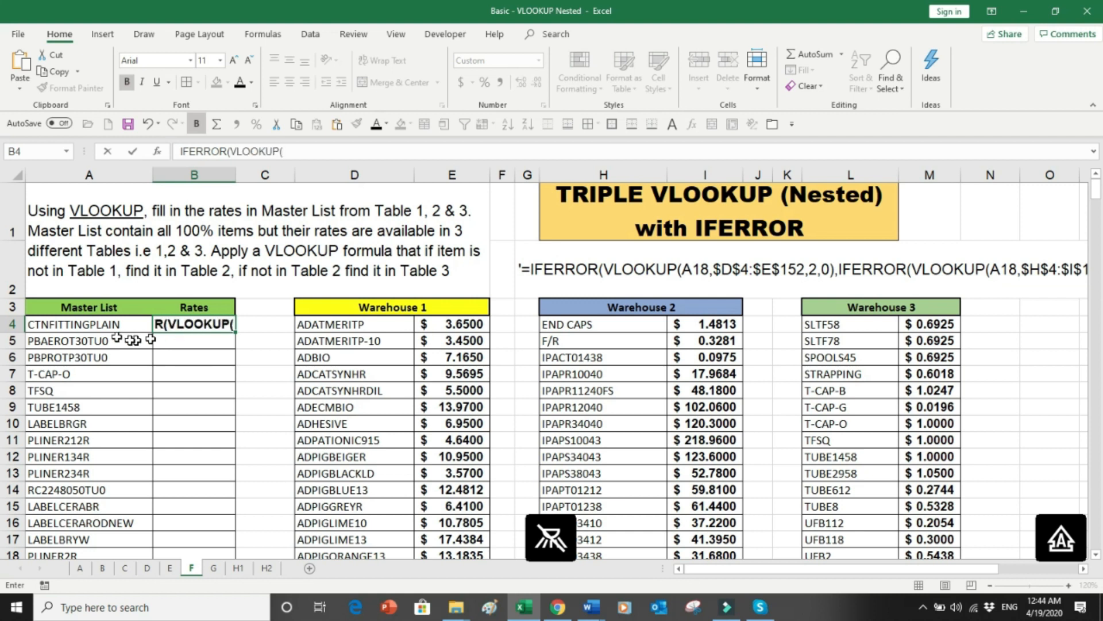
left_click(95, 325)
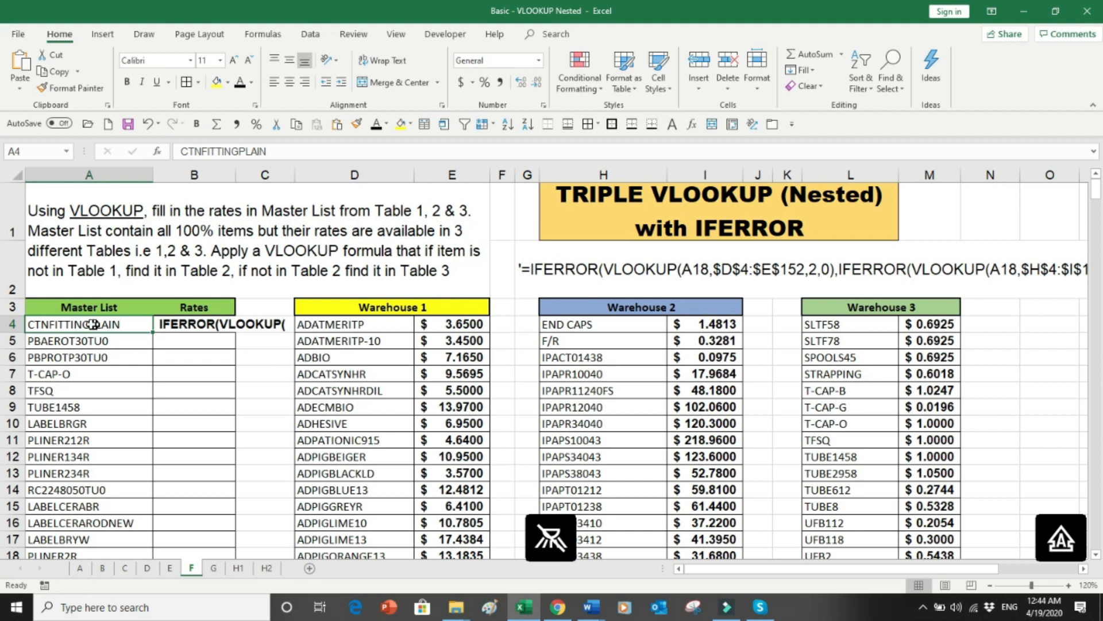
Turn the text in B4 into a formula with a leading equals sign and make A4 the VLOOKUP lookup value
left_click(166, 325)
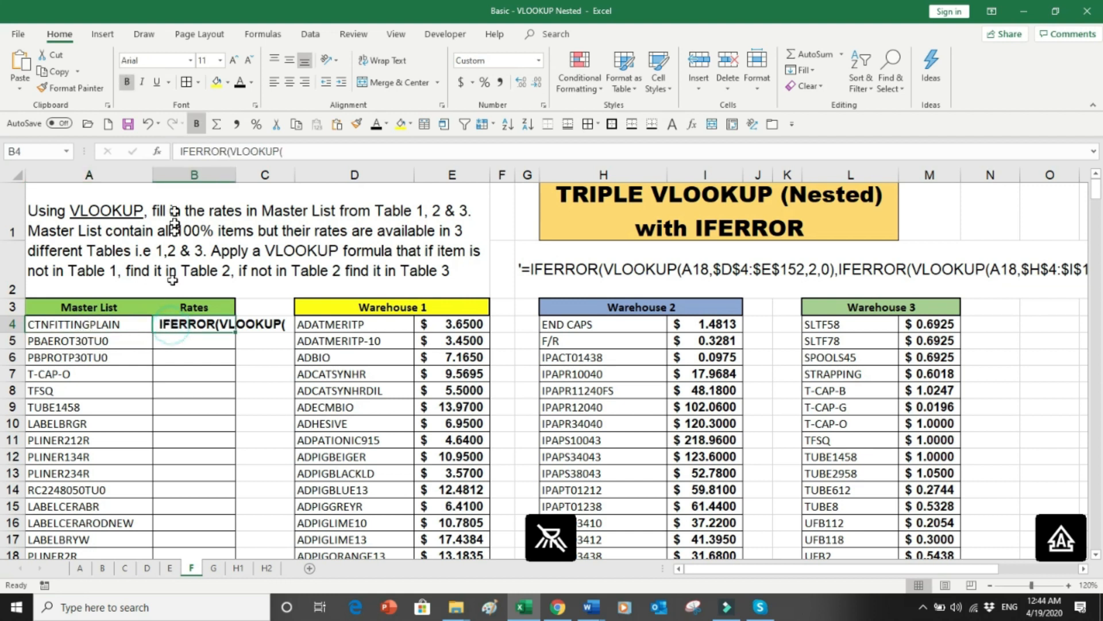
left_click(177, 151)
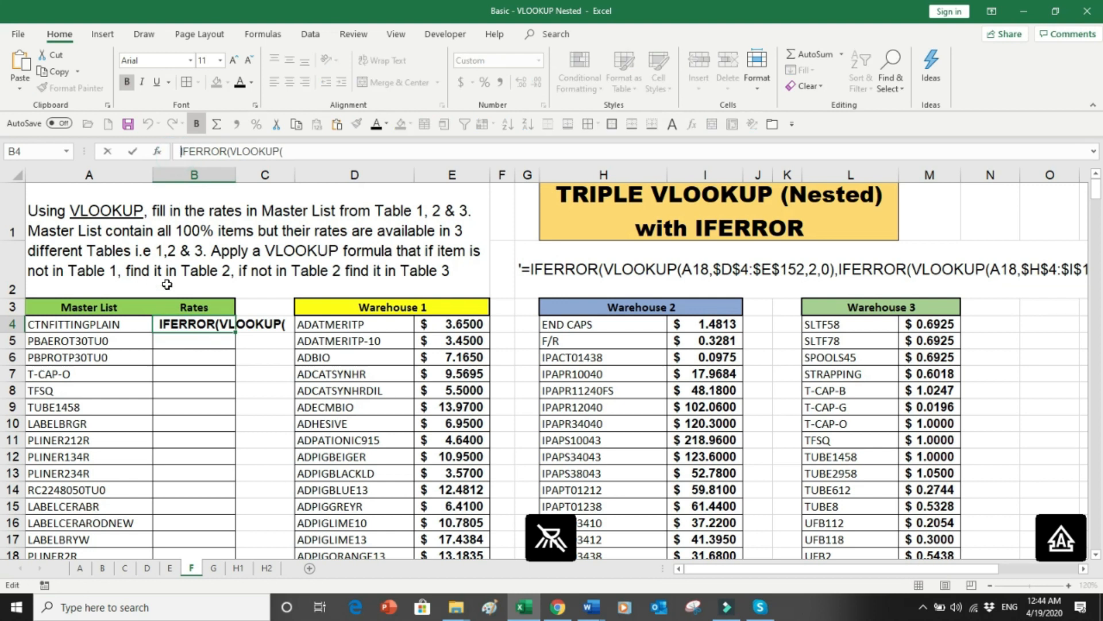
type("=")
left_click(291, 151)
left_click(101, 325)
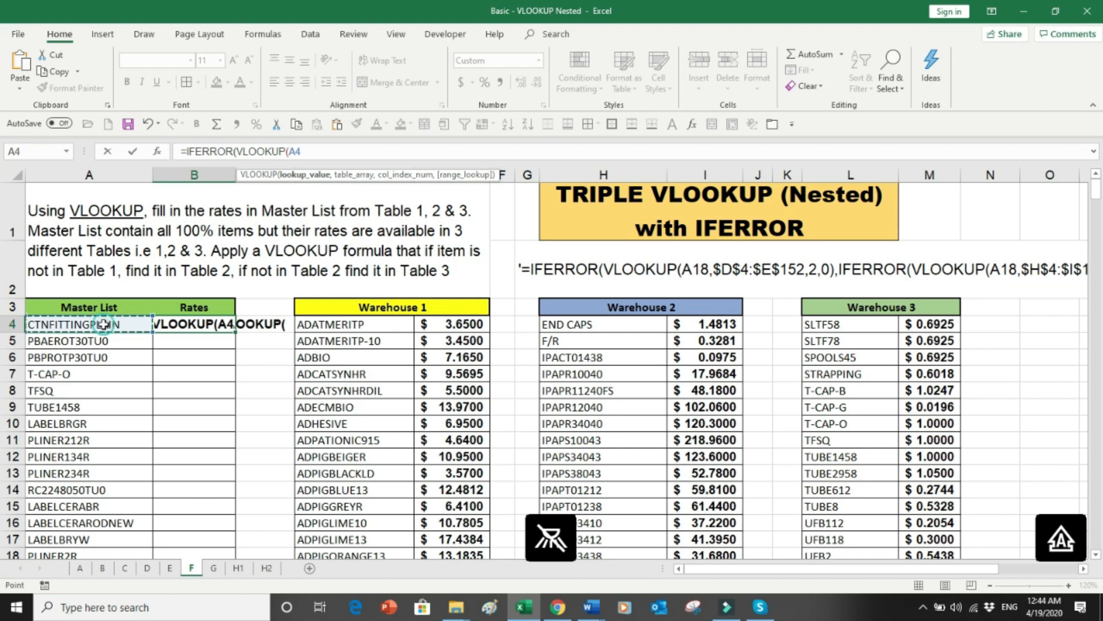
type(",")
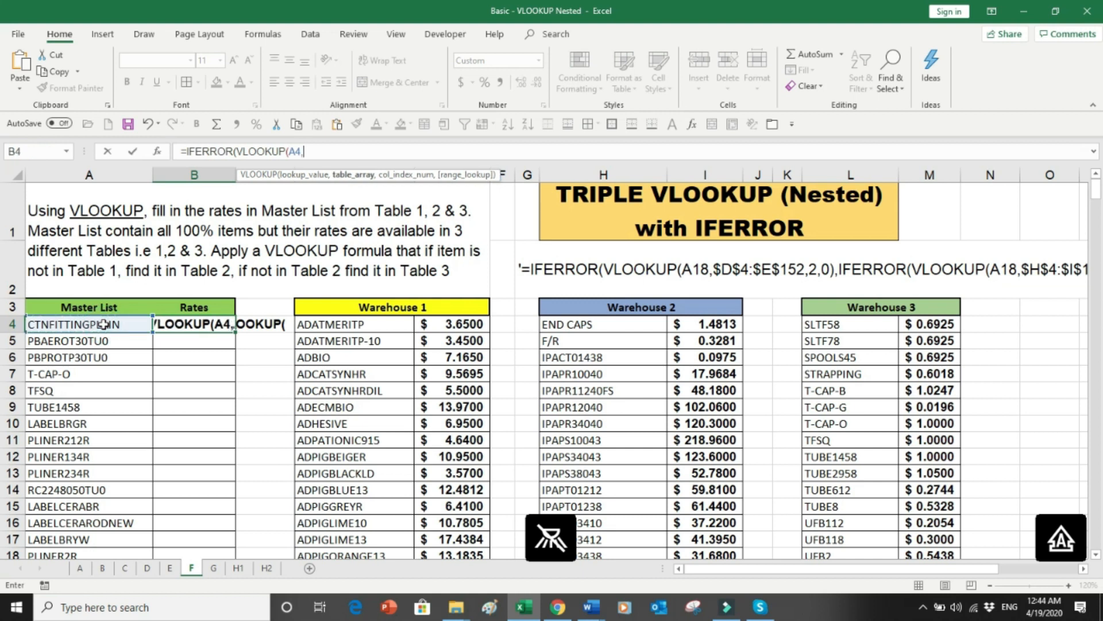
Complete the first VLOOKUP with the Warehouse 1 range D$4:E$152 as row-locked table array, column index 2 and exact match 0
left_click(323, 324)
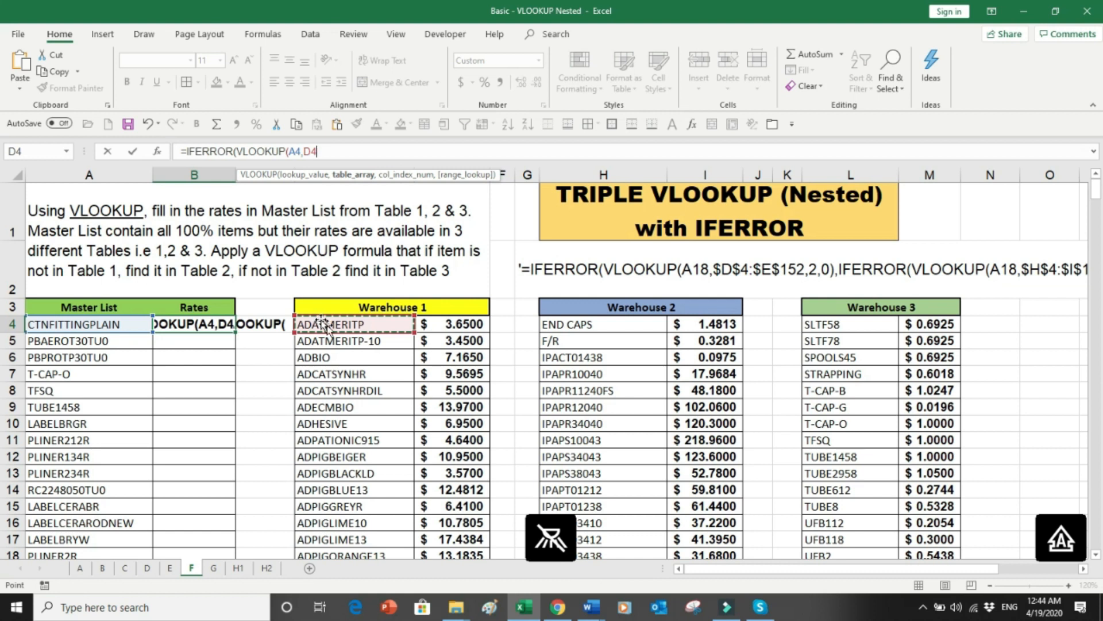
key("ctrl+shift+Down")
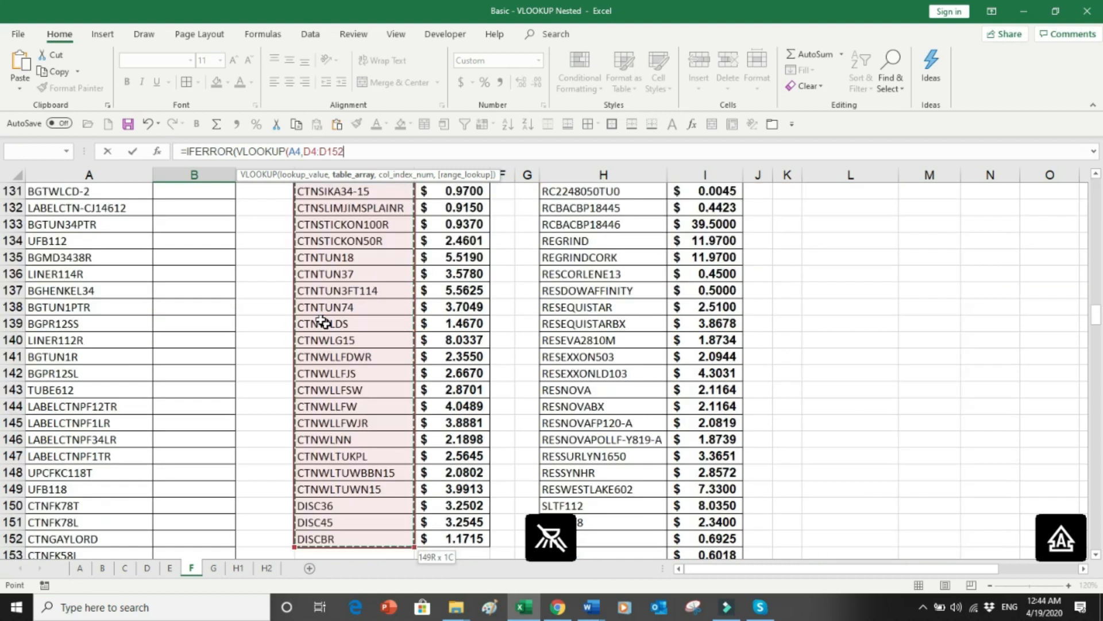
key("ctrl+shift+Right")
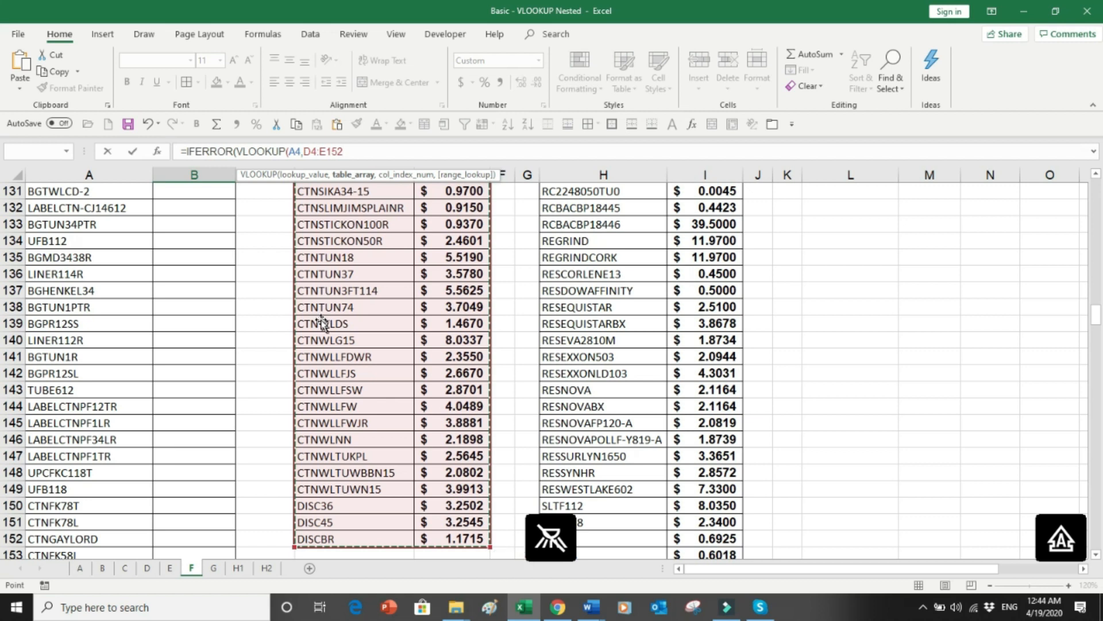
key("F4")
key("F4")
type(",2,")
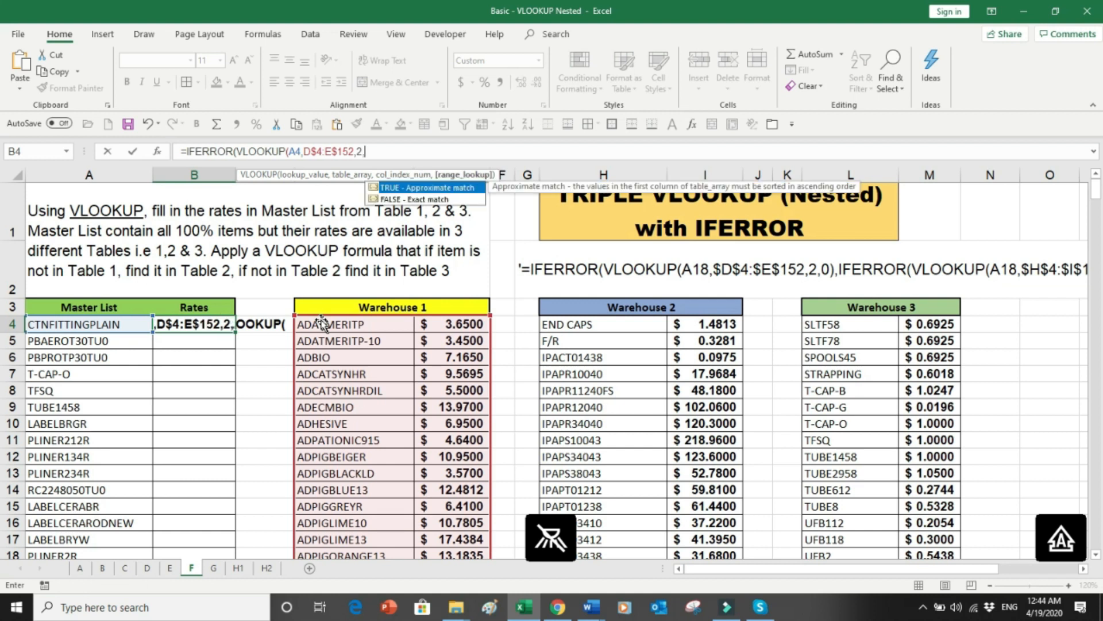
type("0),")
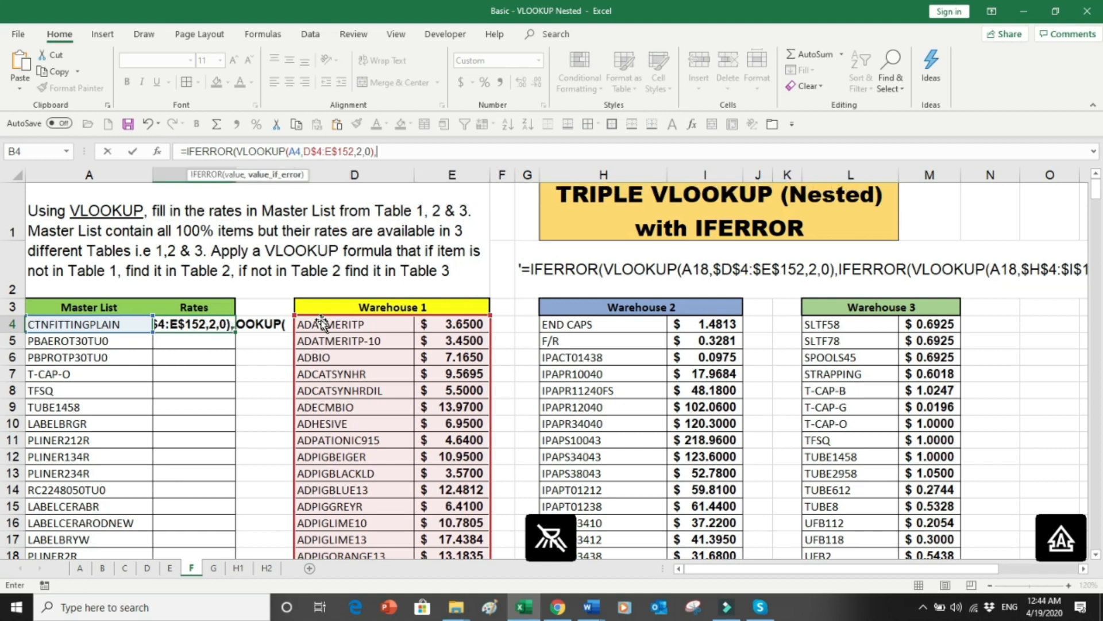
Nest IFERROR(VLOOKUP( as the value-if-error argument, with A4 as its lookup value
type("IFERRO")
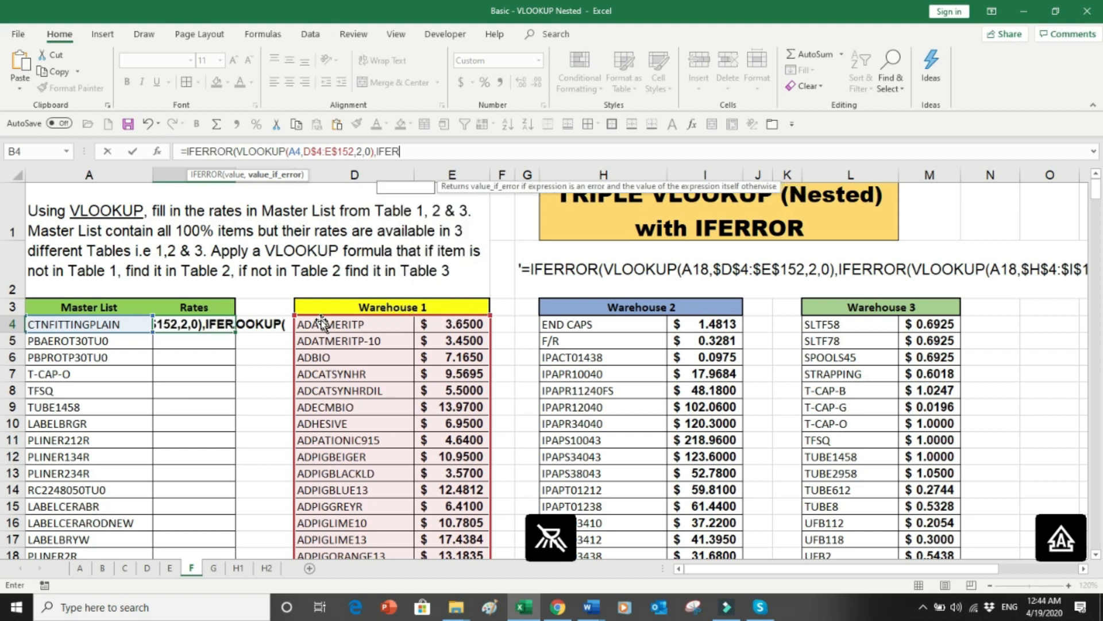
type("R(")
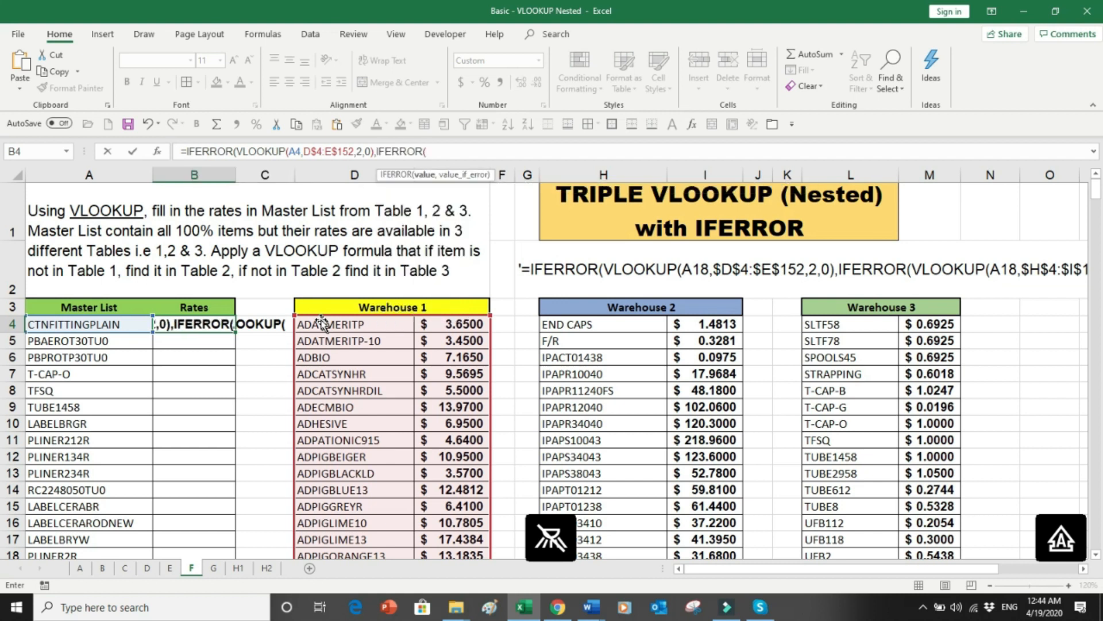
type("VLOOKU")
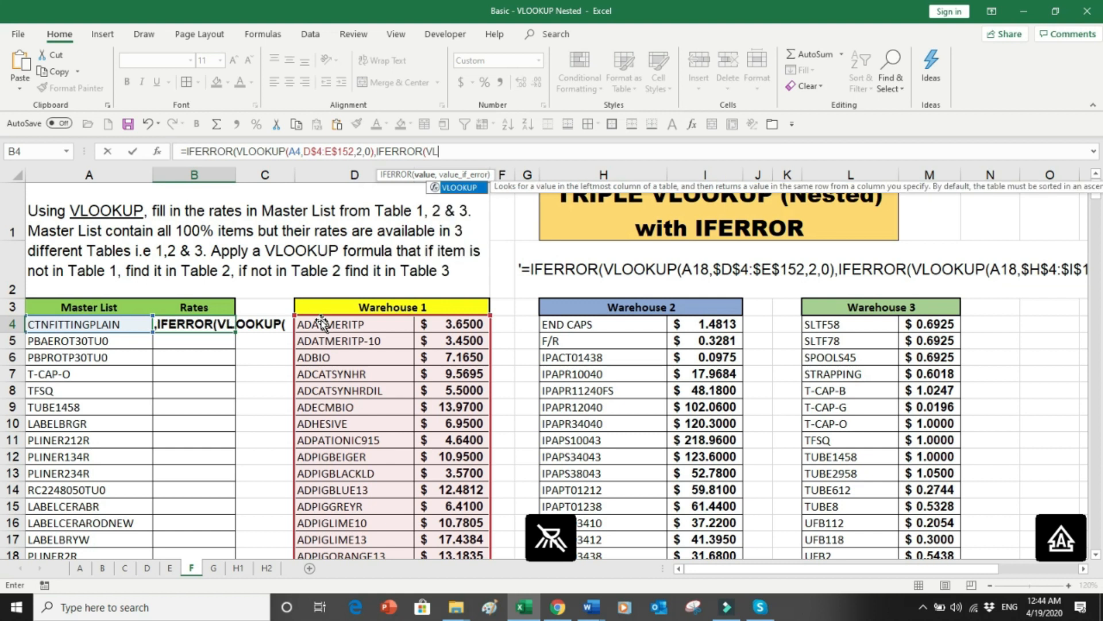
type("P(")
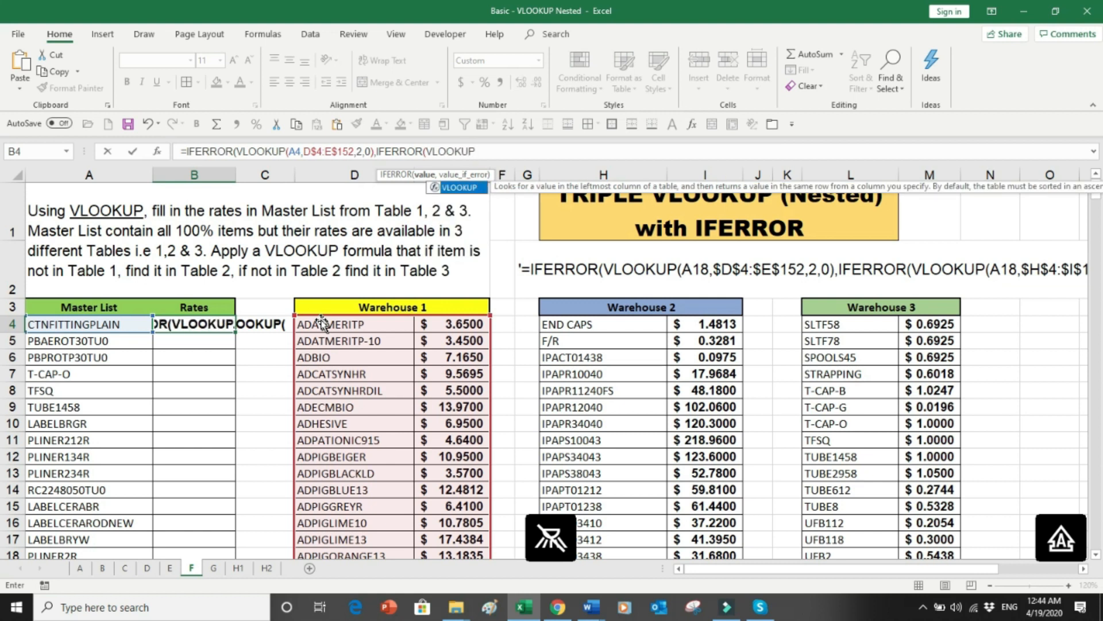
left_click(112, 325)
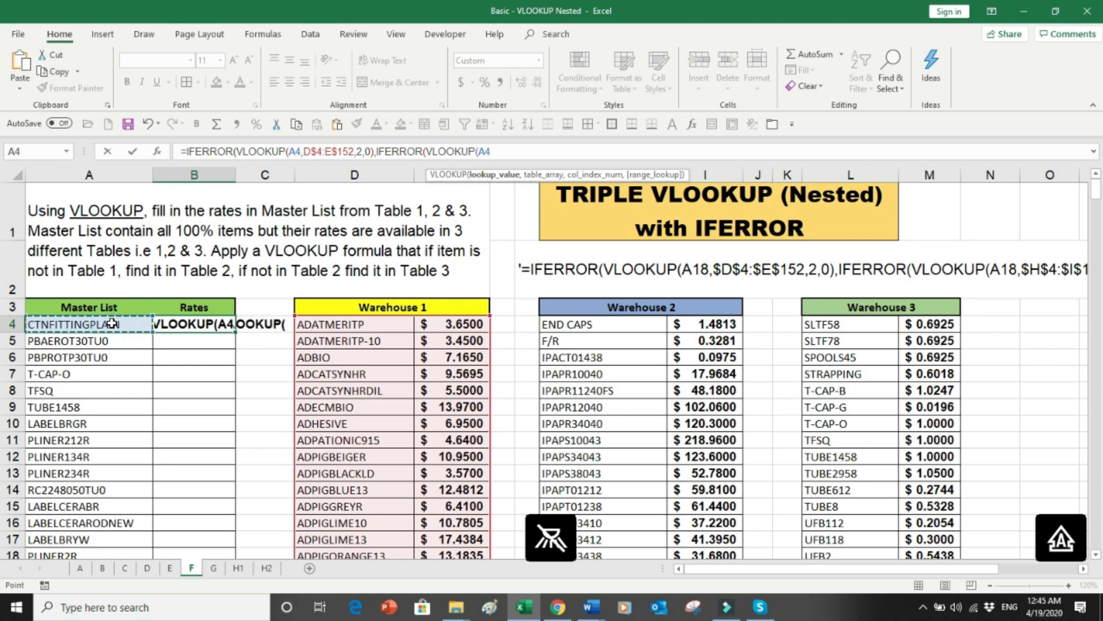
type(",")
Complete the second VLOOKUP with the Warehouse 2 range H$4:I$153 as row-locked table array, column index 2 and exact match 0
left_click(566, 328)
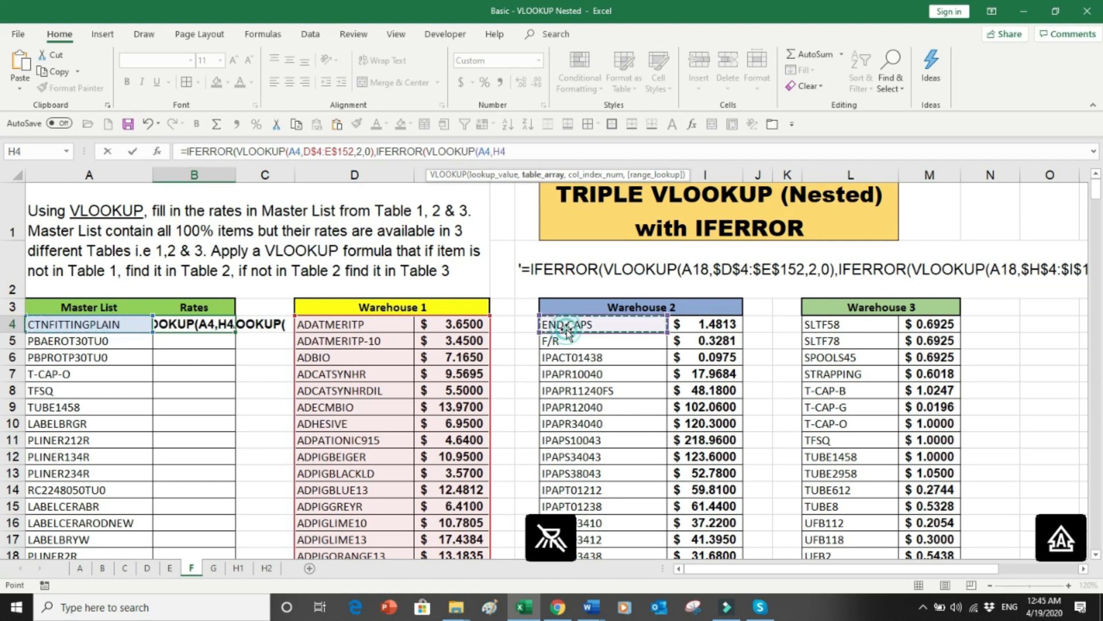
key("ctrl+shift+Down")
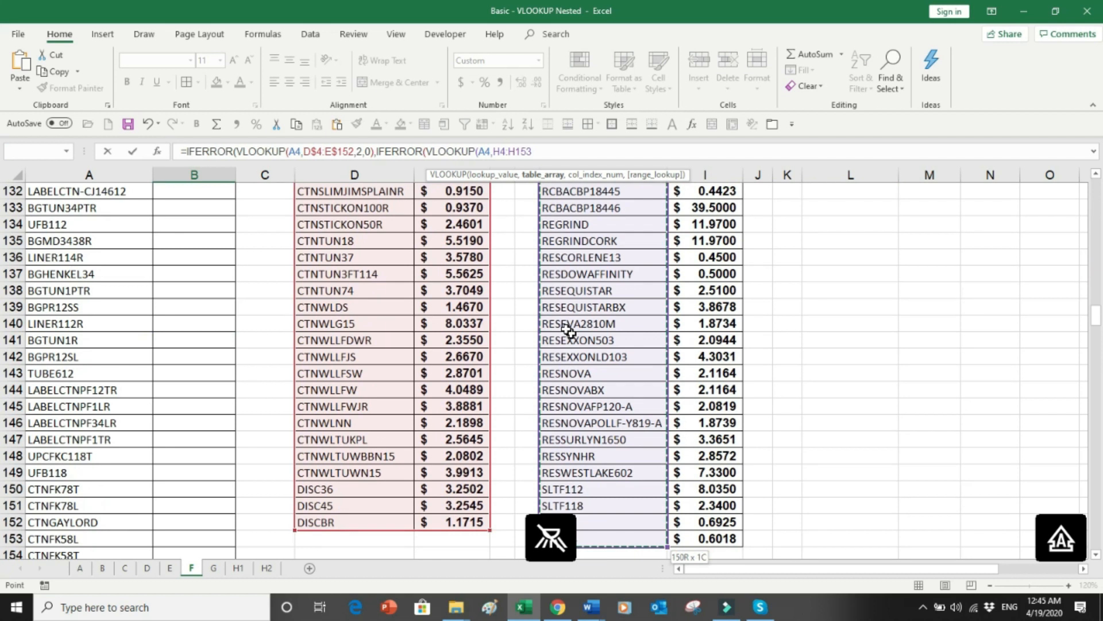
key("ctrl+shift+Right")
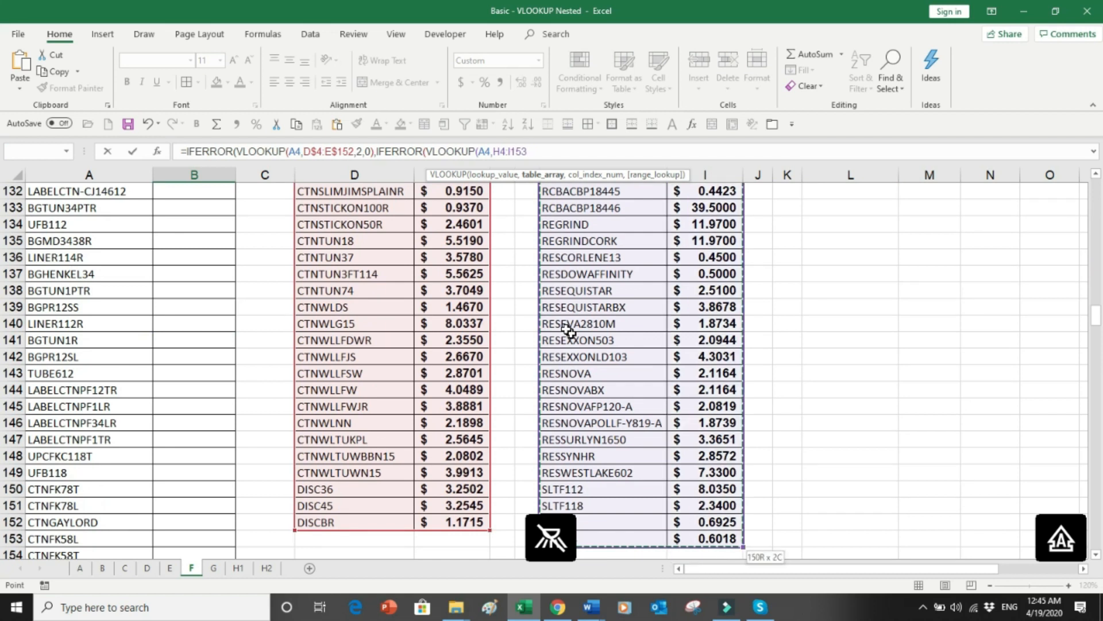
key("F4")
key("F4")
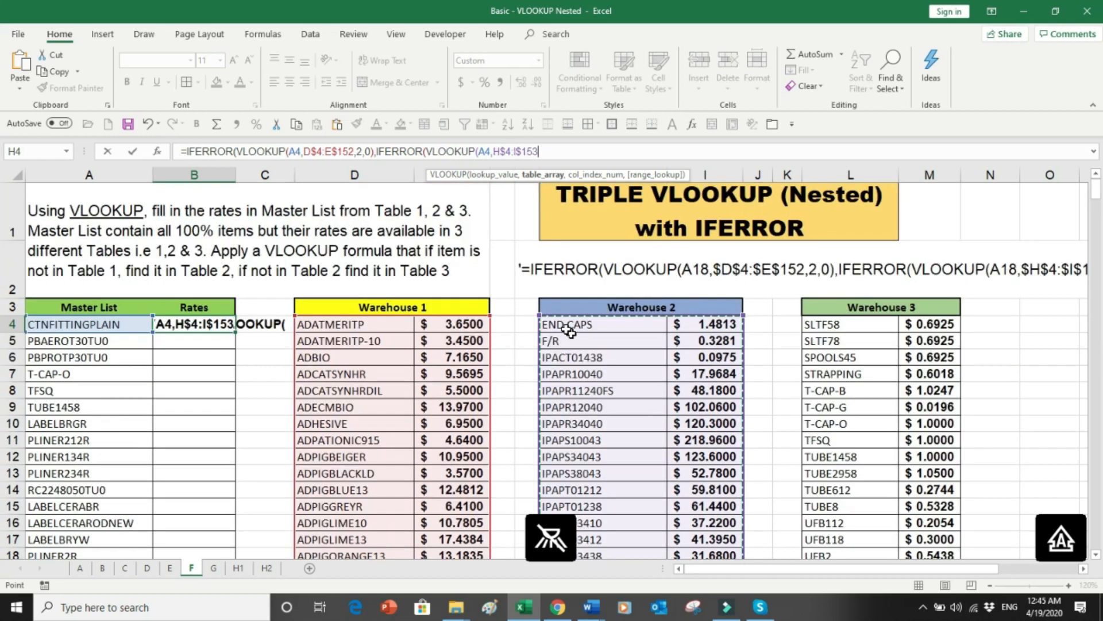
type(",2,")
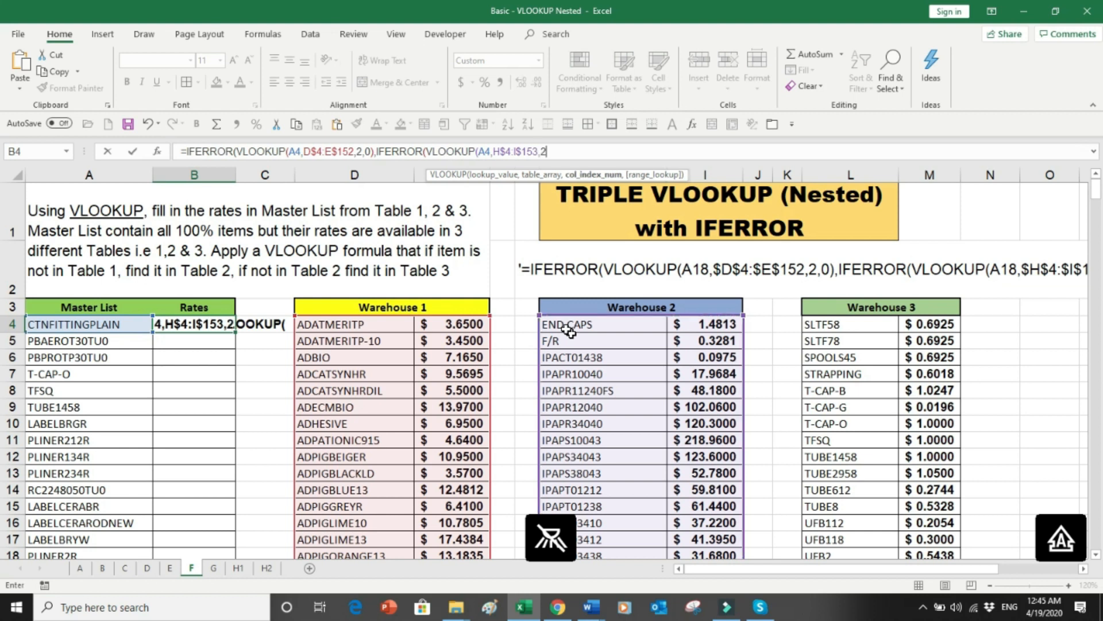
type("0")
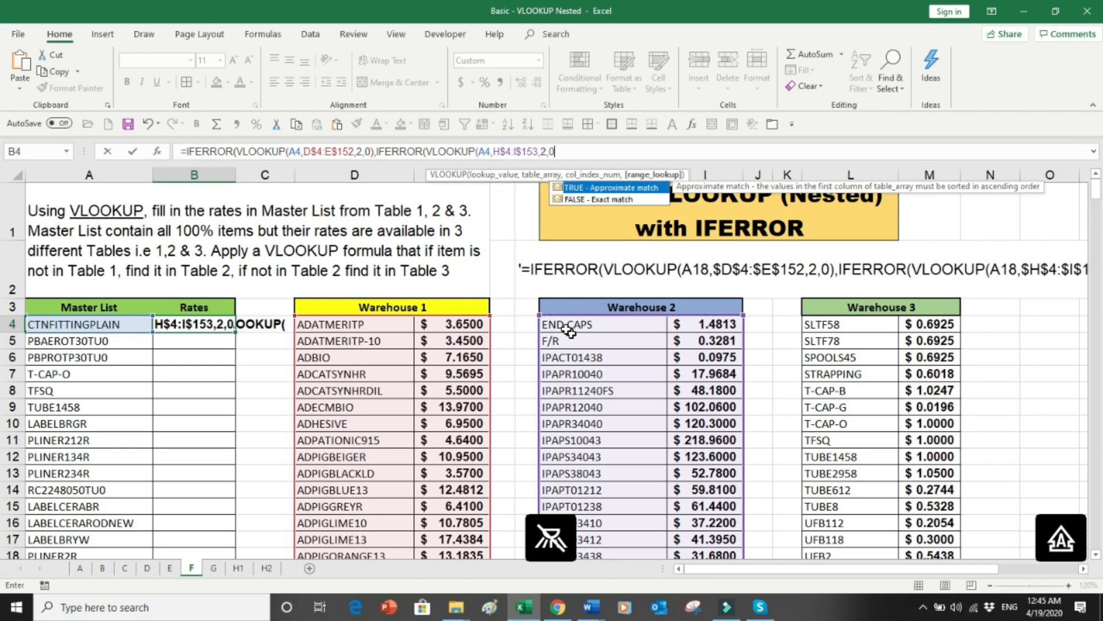
key("BackSpace")
type("),")
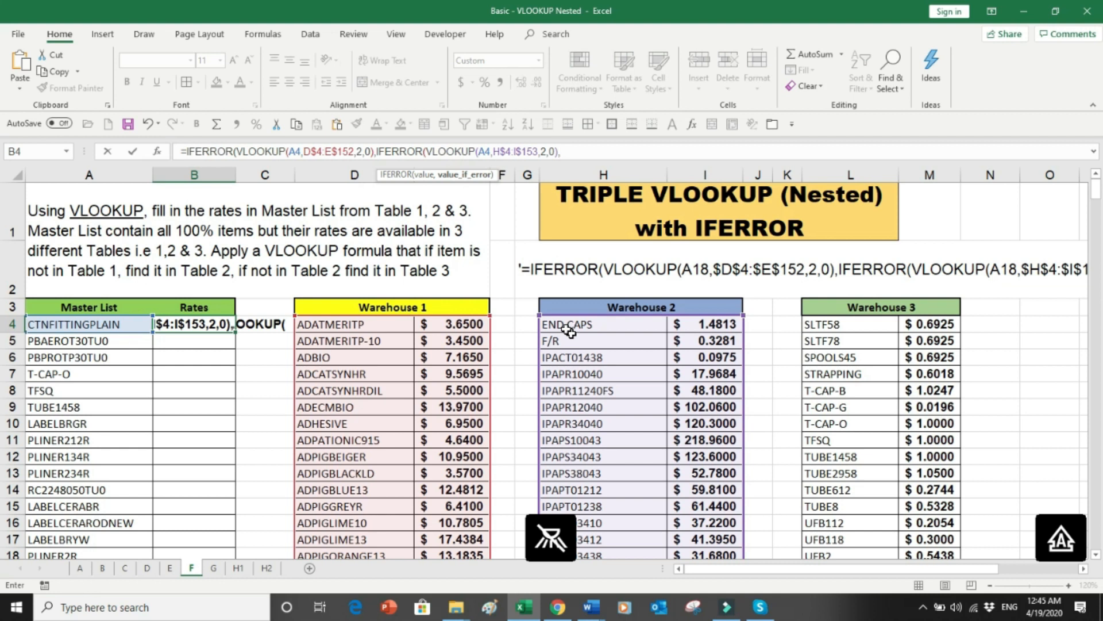
Add a third VLOOKUP as the inner IFERROR's value-if-error argument, with A4 as its lookup value
type("VLOOJ")
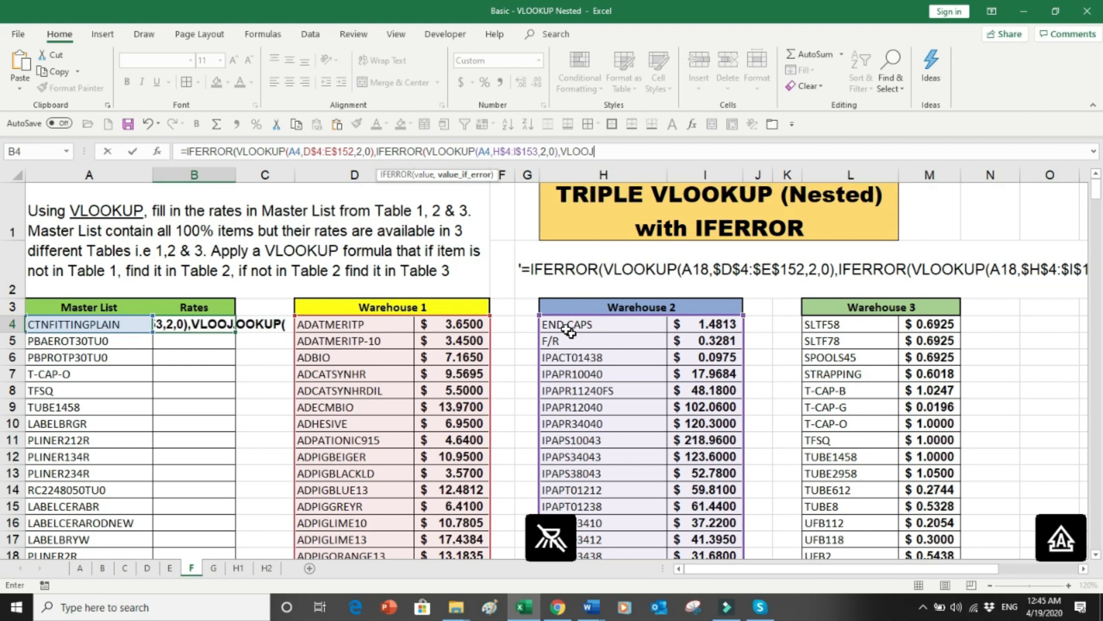
key("BackSpace")
type("KUP")
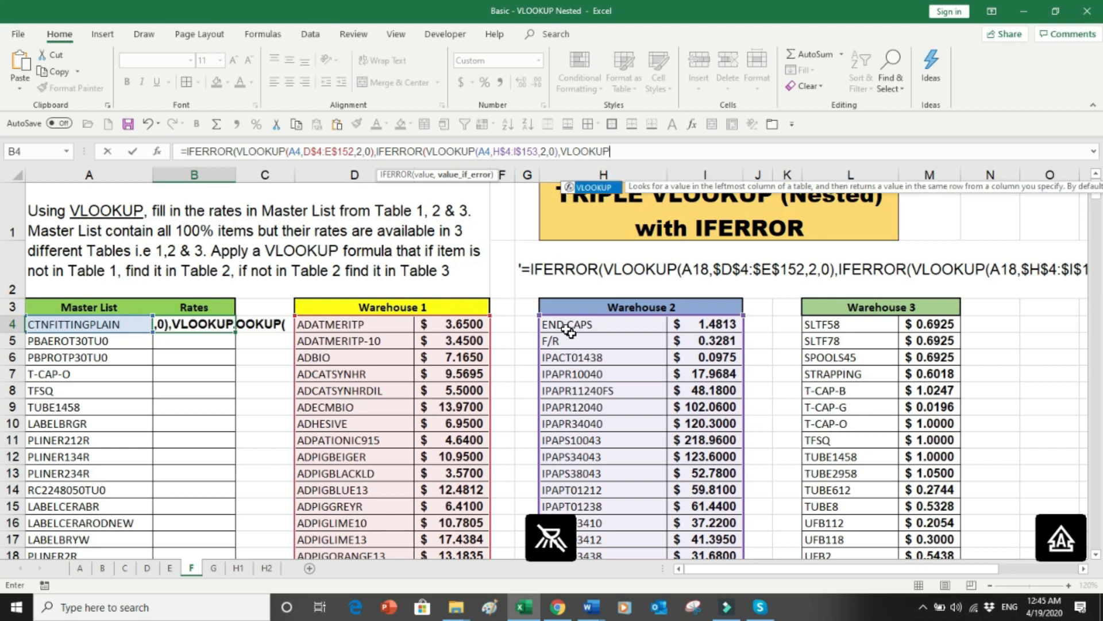
type("(")
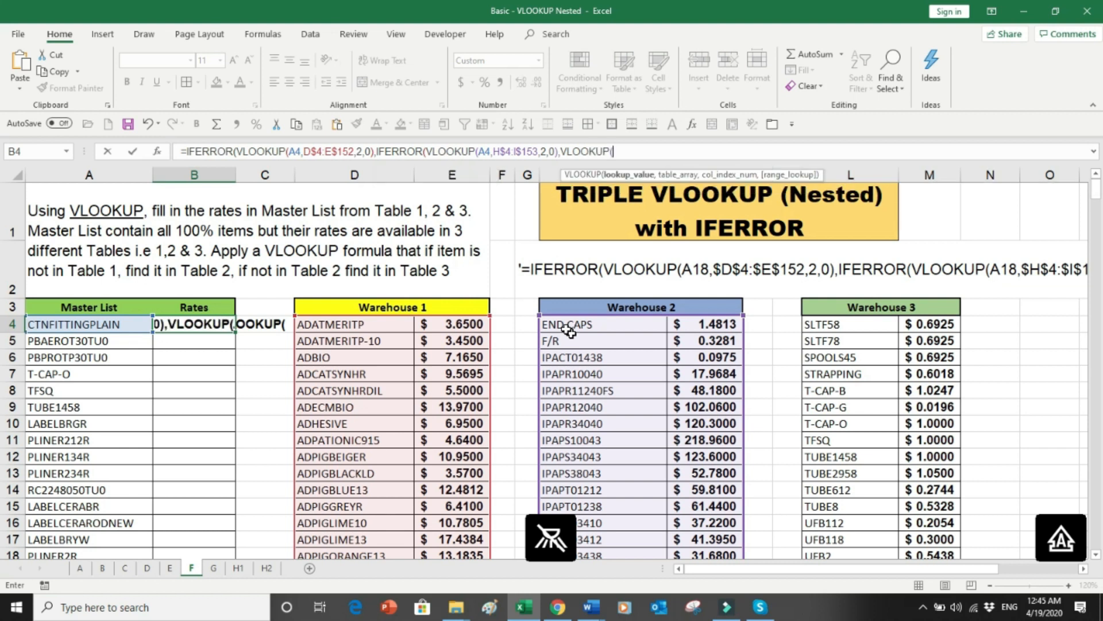
left_click(116, 324)
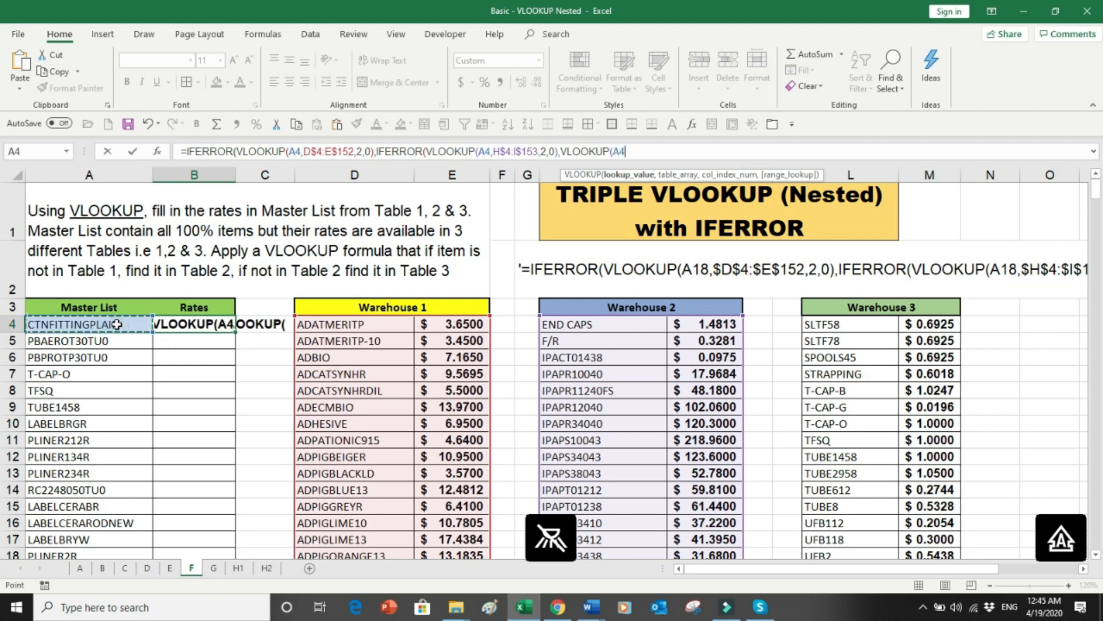
type(",")
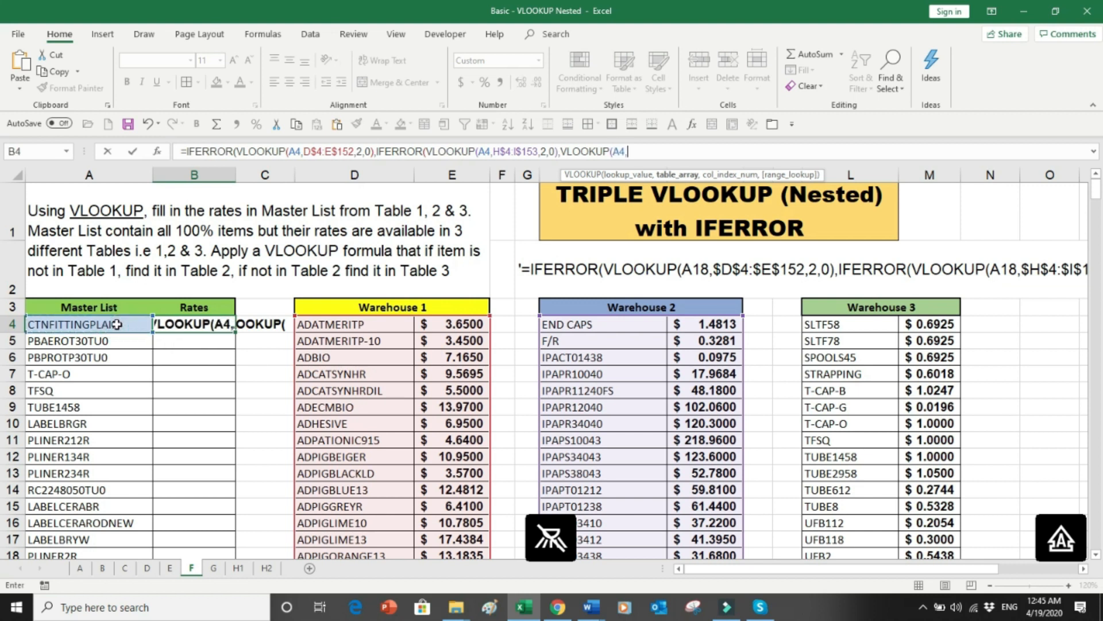
Finish the third VLOOKUP with the row-locked Warehouse 3 range L$4:M$86, column index 2 and exact match 0, closing and entering the whole formula
left_click(821, 321)
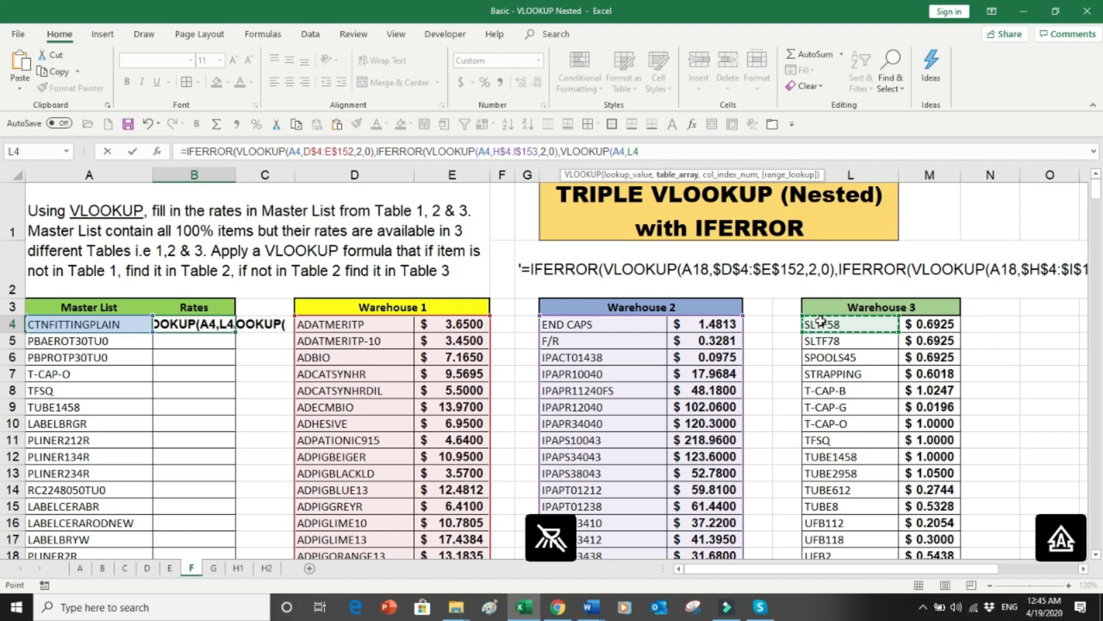
key("ctrl+shift+Down")
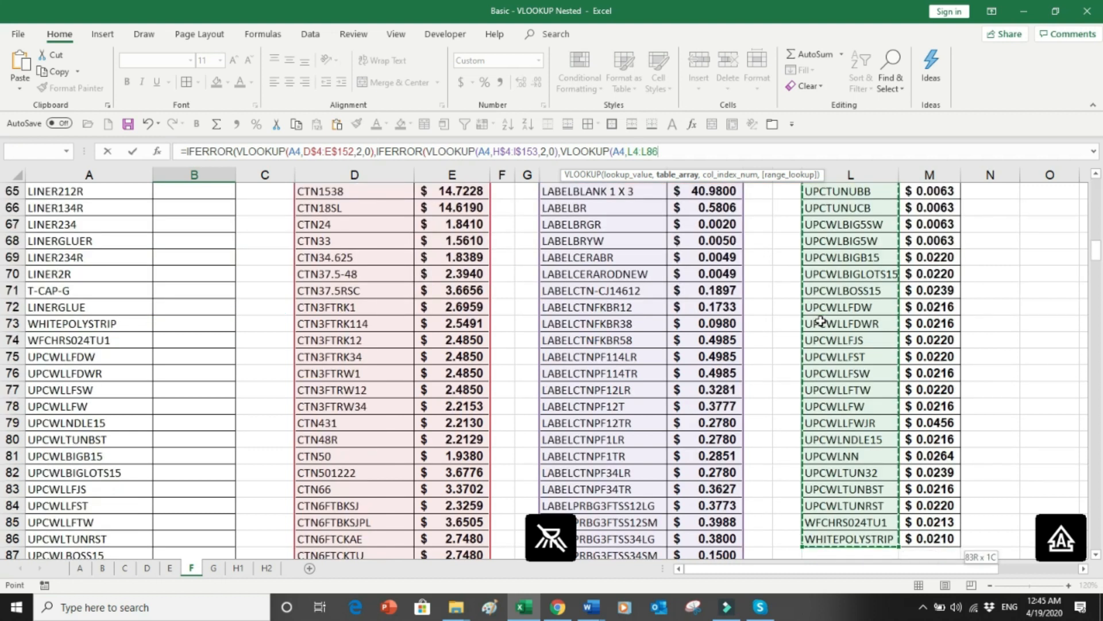
key("shift+Right")
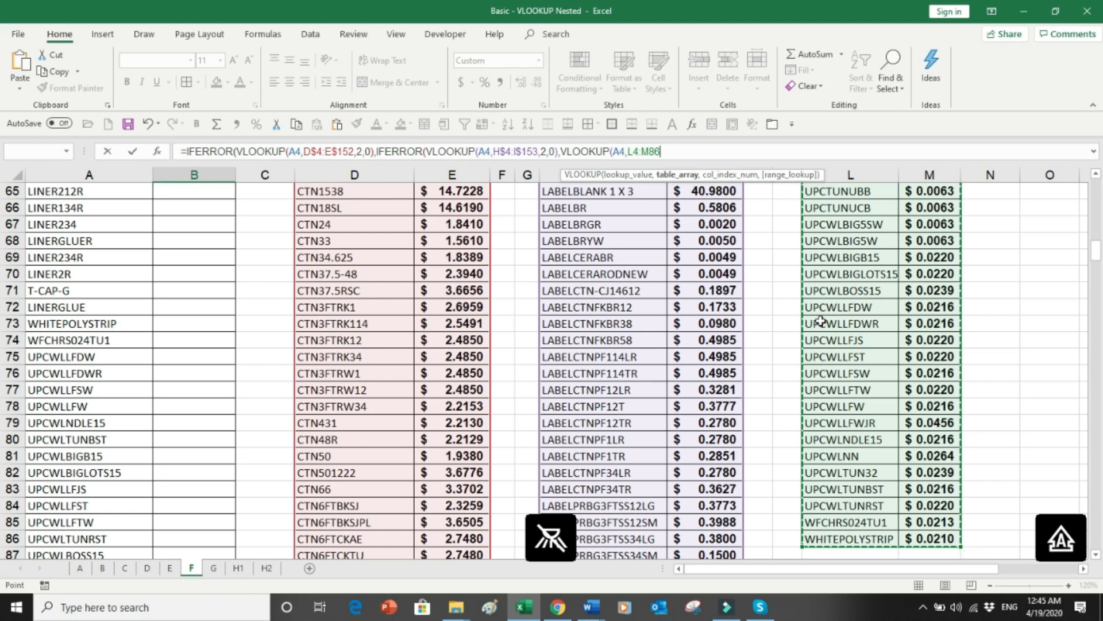
key("F4")
key("F4")
type(",2,")
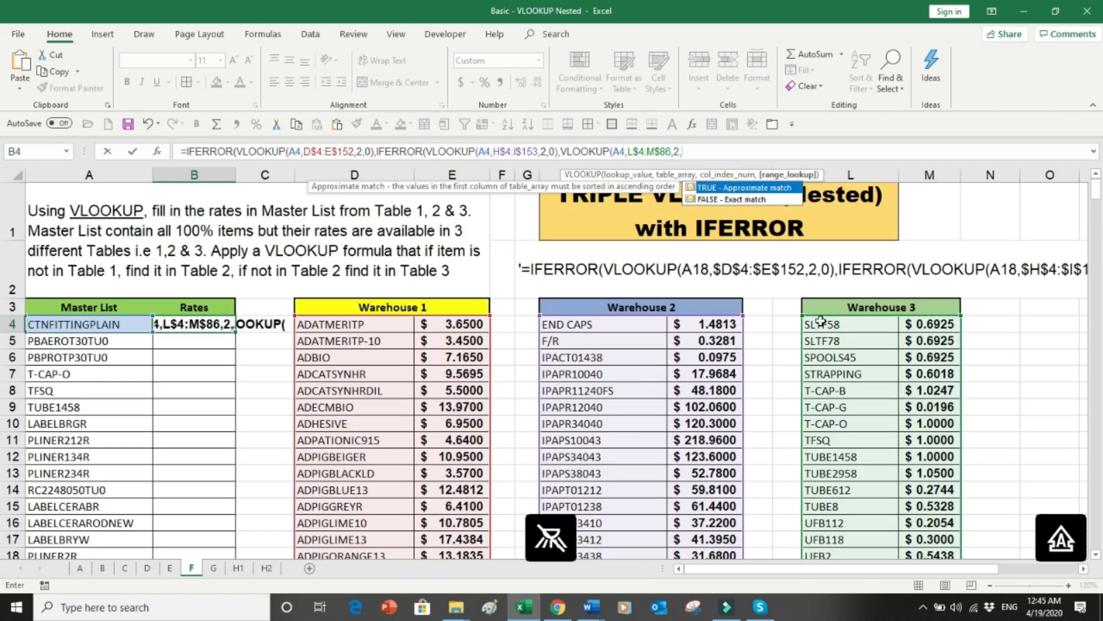
type("0")
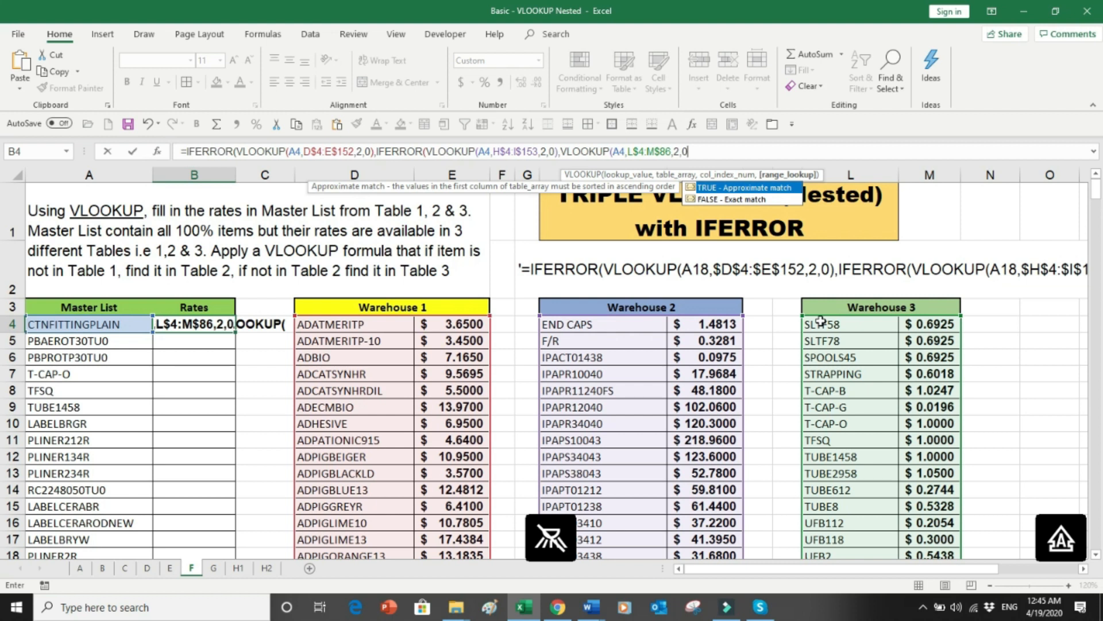
type(")))")
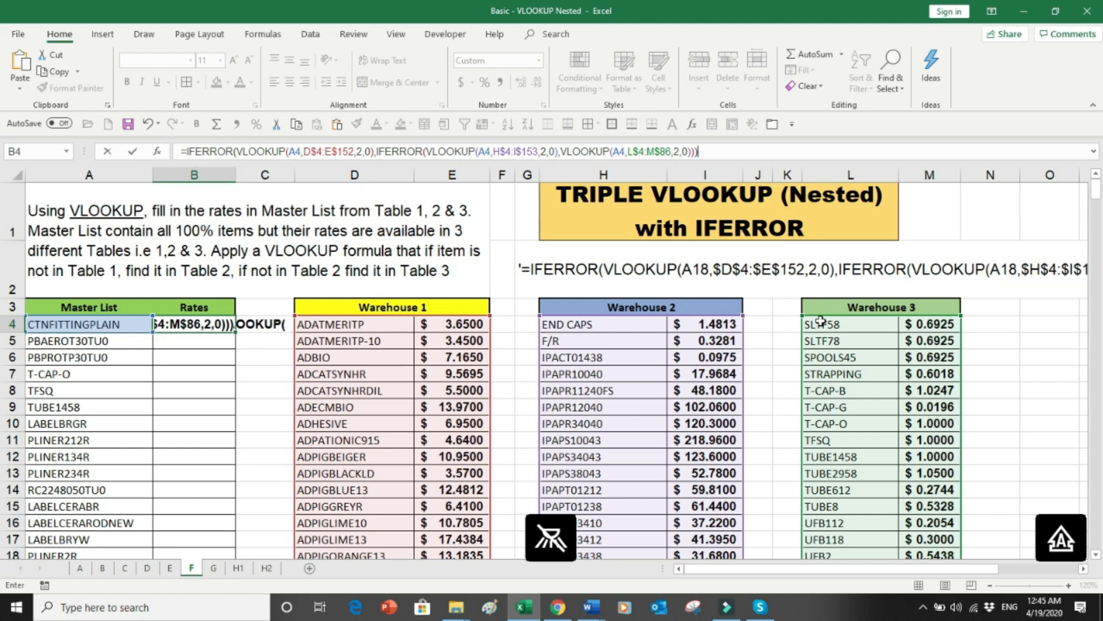
key("Return")
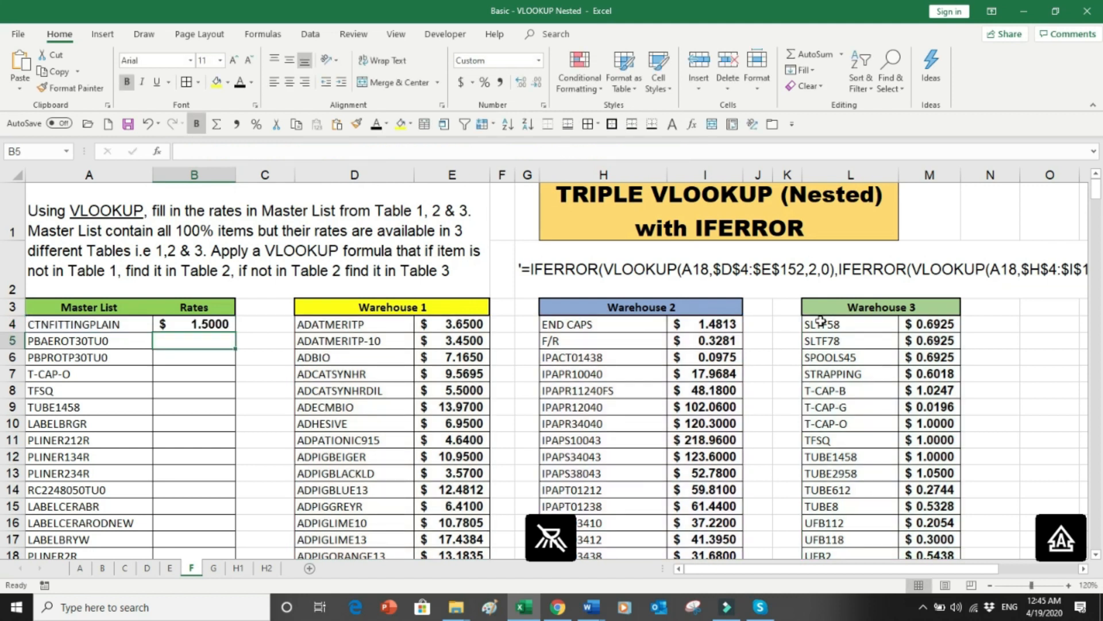
Copy the nested formula from B4 down the whole Rates column of the Master List
left_click(221, 327)
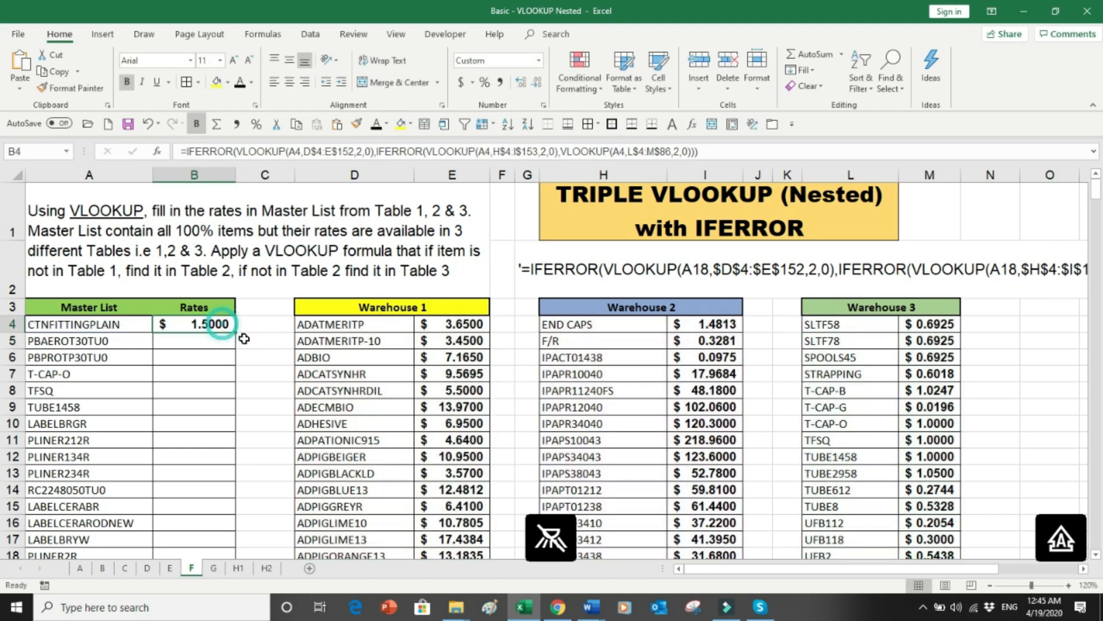
double_click(235, 333)
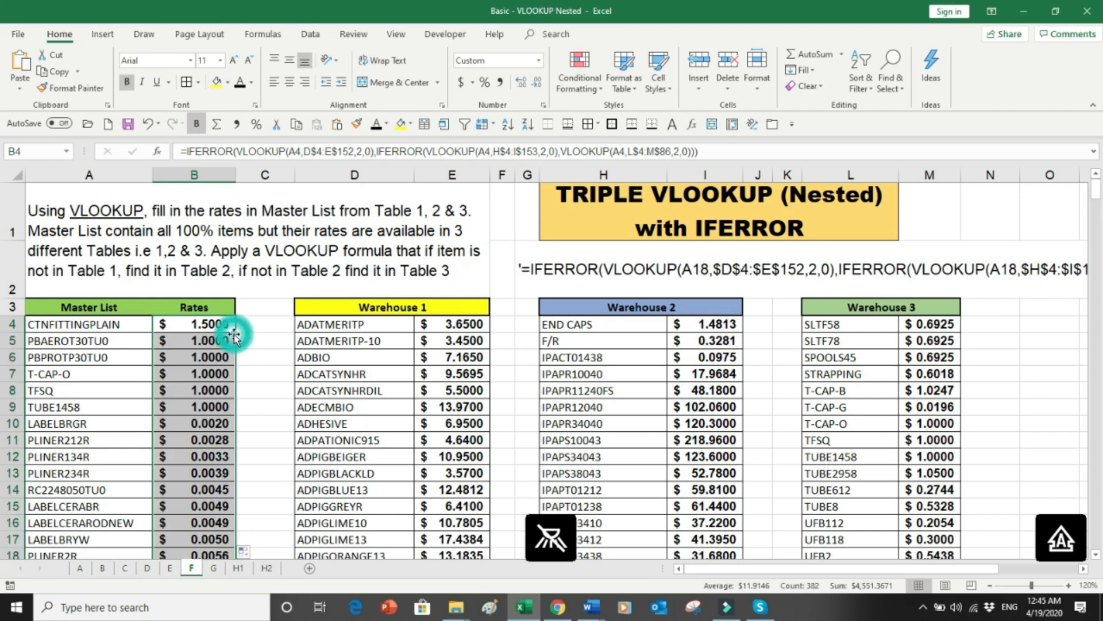
Check the filled rates and their formulas through the Master List down to the last item in row 385
key("Page_Down")
key("Page_Down")
key("Page_Down")
key("Page_Down")
key("Page_Down")
key("Page_Down")
key("Page_Down")
key("Page_Down")
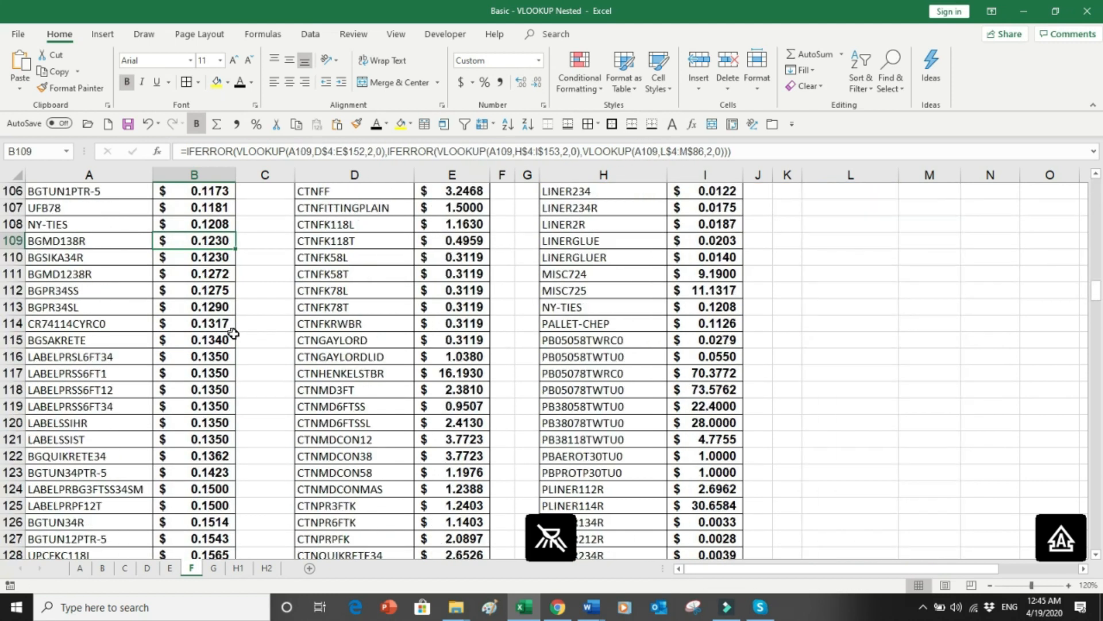
key("Page_Down")
key("Page_Down")
key("Page_Down")
key("Page_Down")
key("Page_Down")
key("Page_Down")
key("Page_Down")
key("Page_Down")
key("Page_Down")
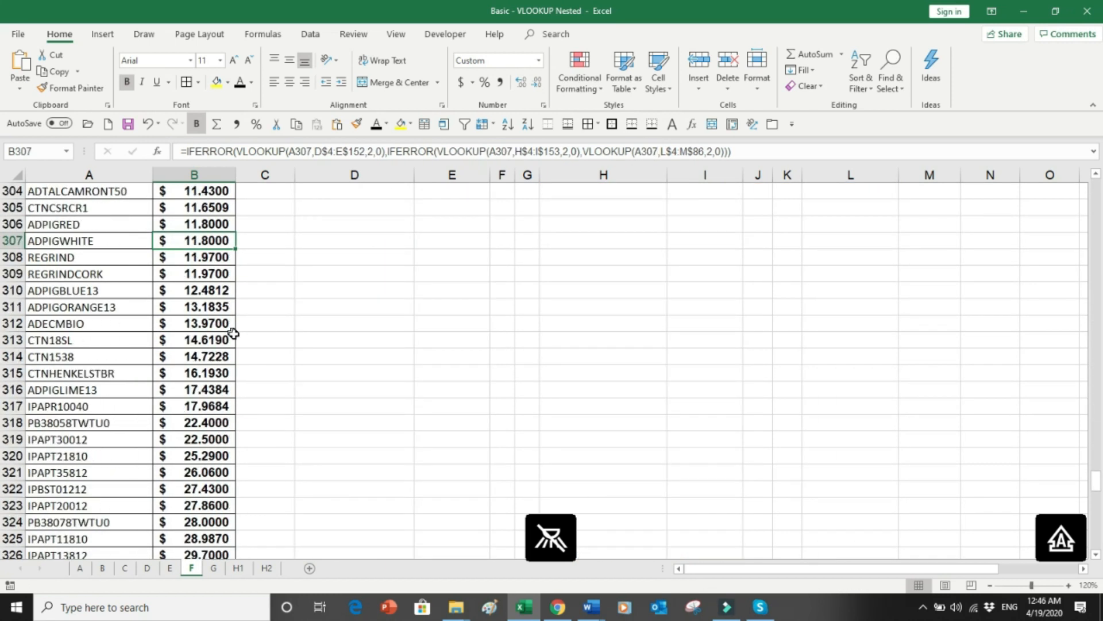
key("Page_Down")
key("Page_Up")
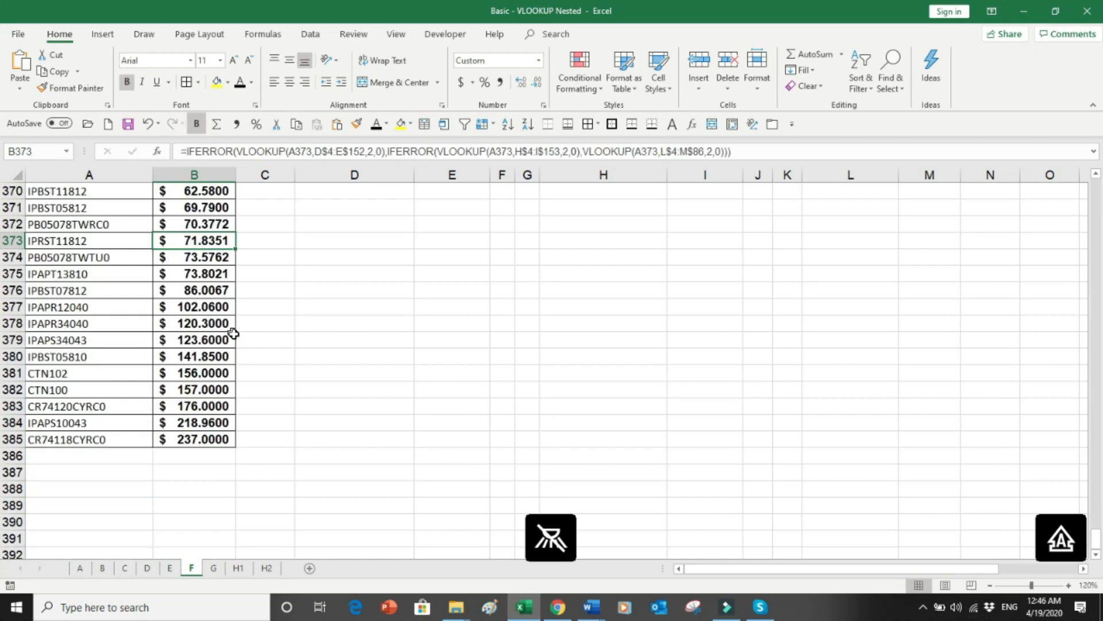
left_click(196, 440)
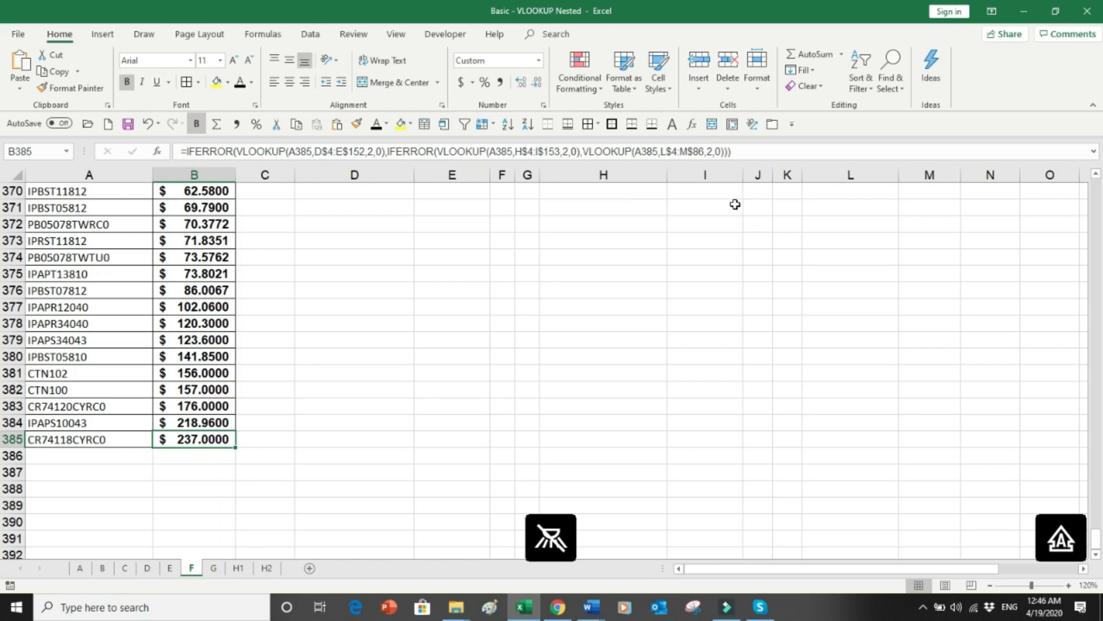
Return to the start of the sheet and review the full nested formula written out above the warehouse tables
key("ctrl+Home")
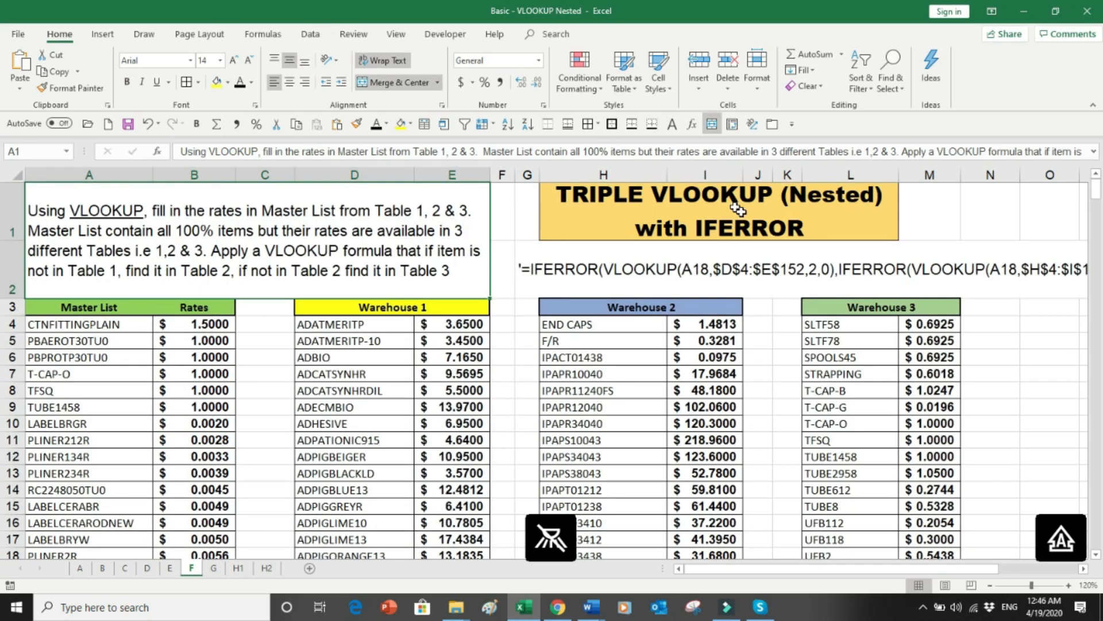
left_click(1084, 569)
left_click(1084, 569)
left_click(1084, 569)
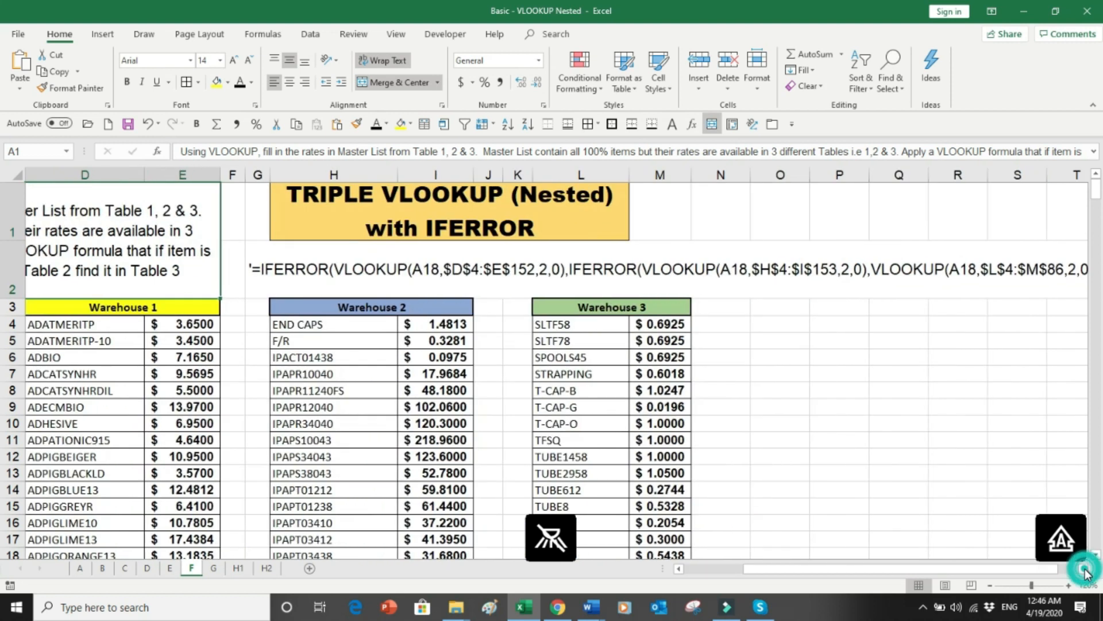
left_click(1084, 570)
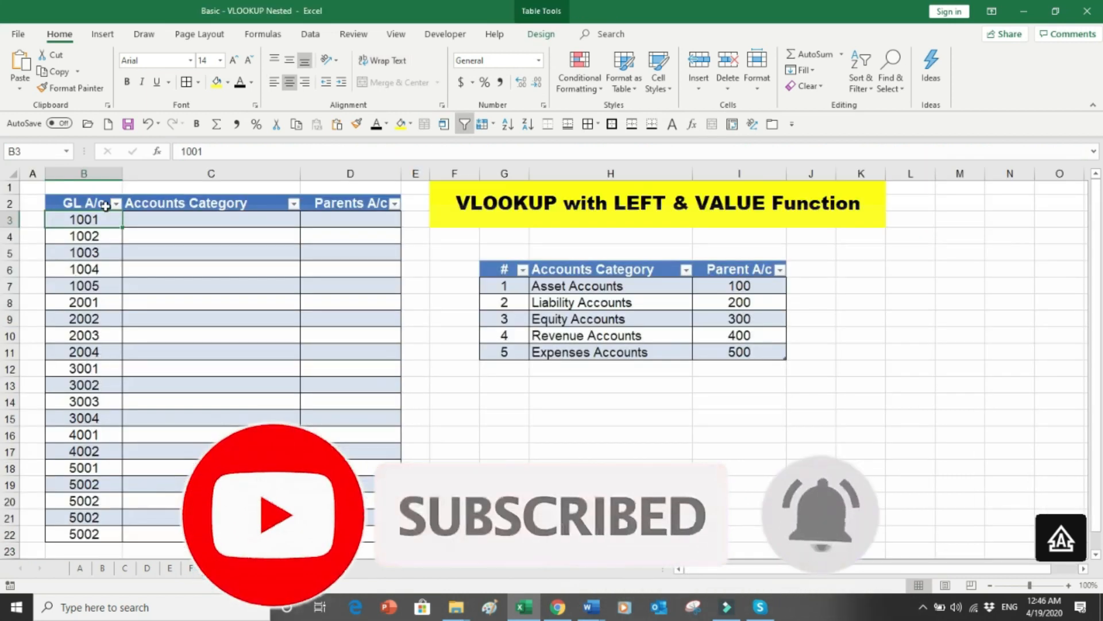
On sheet G, examine the GL A/c, Accounts Category and Parents A/c columns against the numbered account category lookup table
left_click_drag(93, 216, 70, 535)
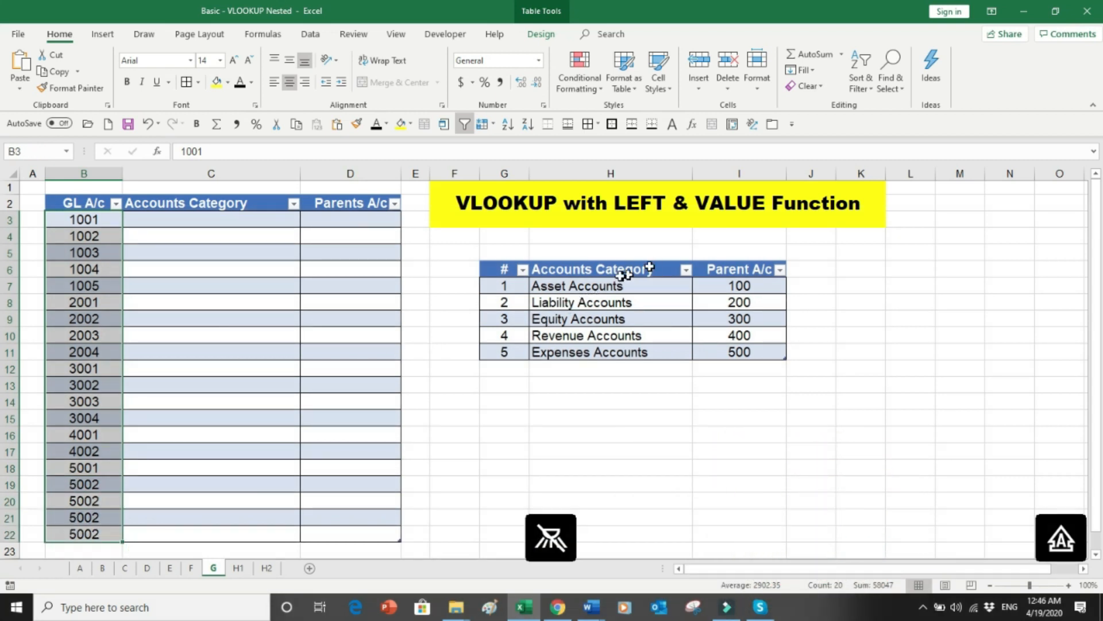
left_click(592, 286)
left_click_drag(585, 269, 575, 379)
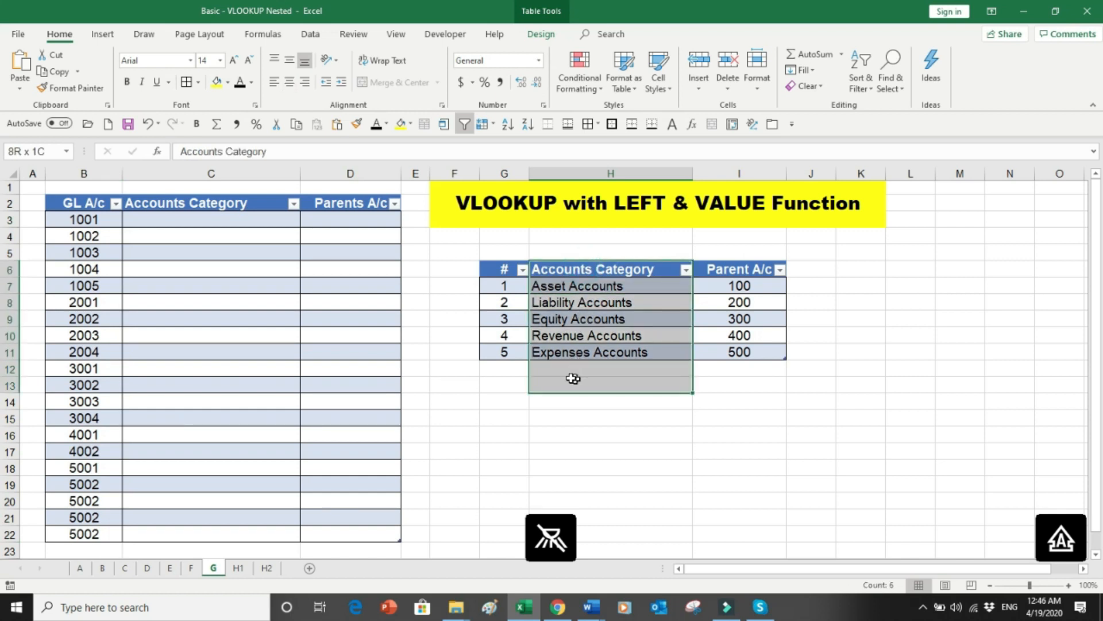
left_click_drag(197, 220, 185, 423)
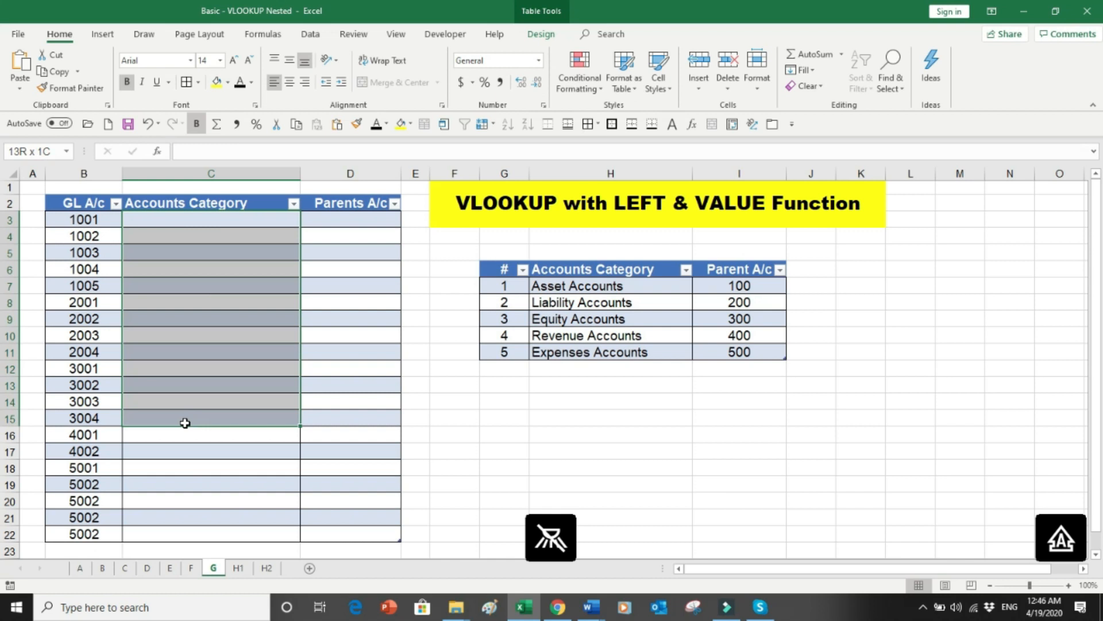
left_click_drag(729, 286, 731, 375)
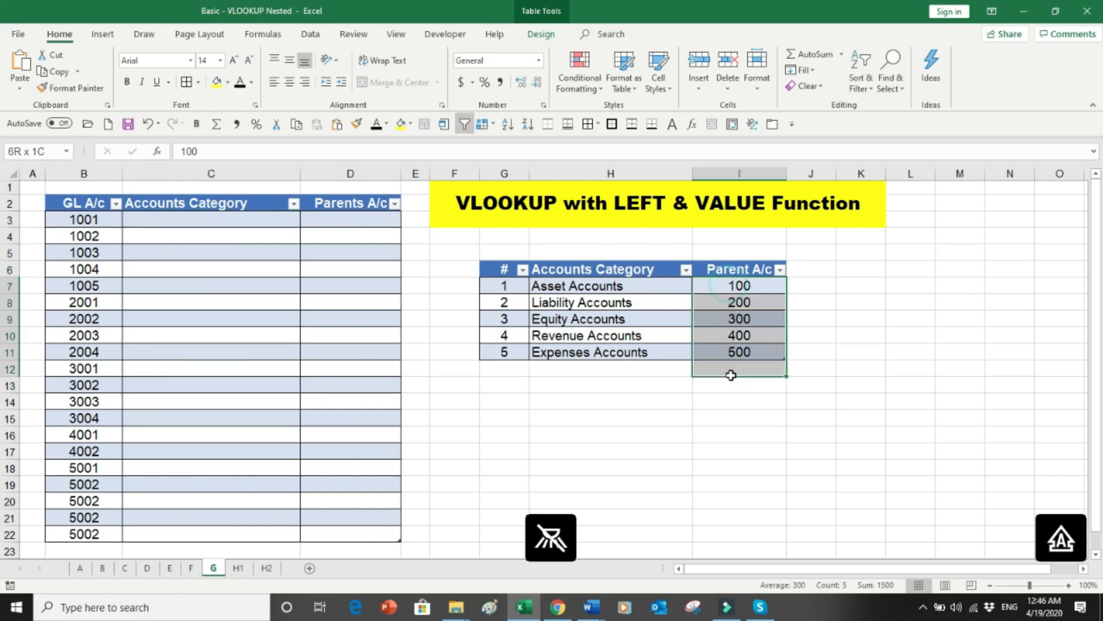
left_click_drag(350, 221, 364, 369)
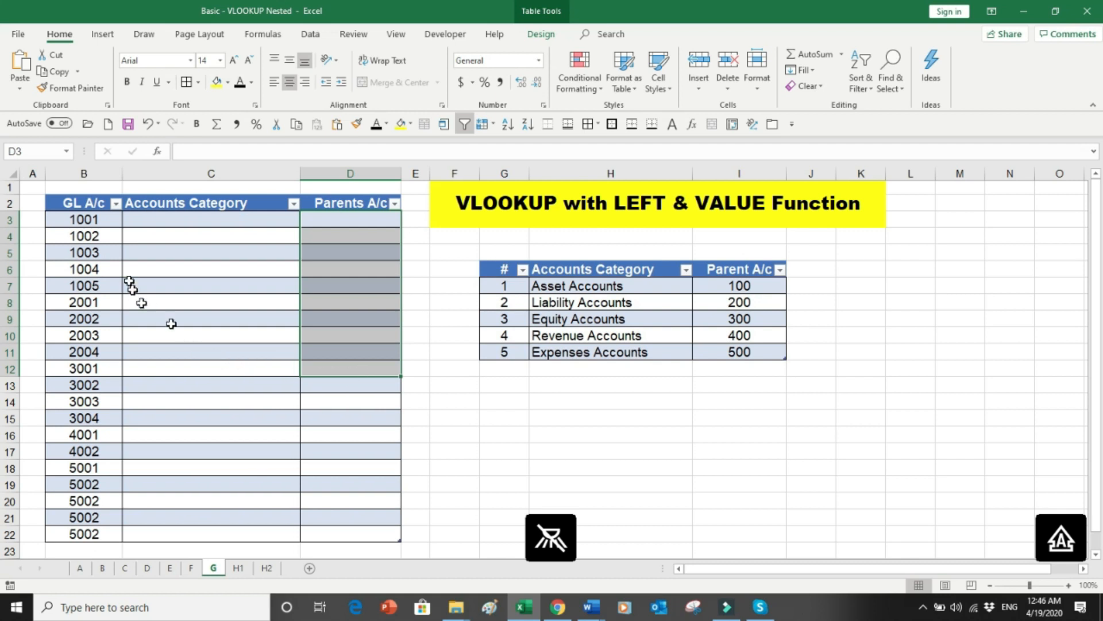
left_click_drag(92, 221, 85, 408)
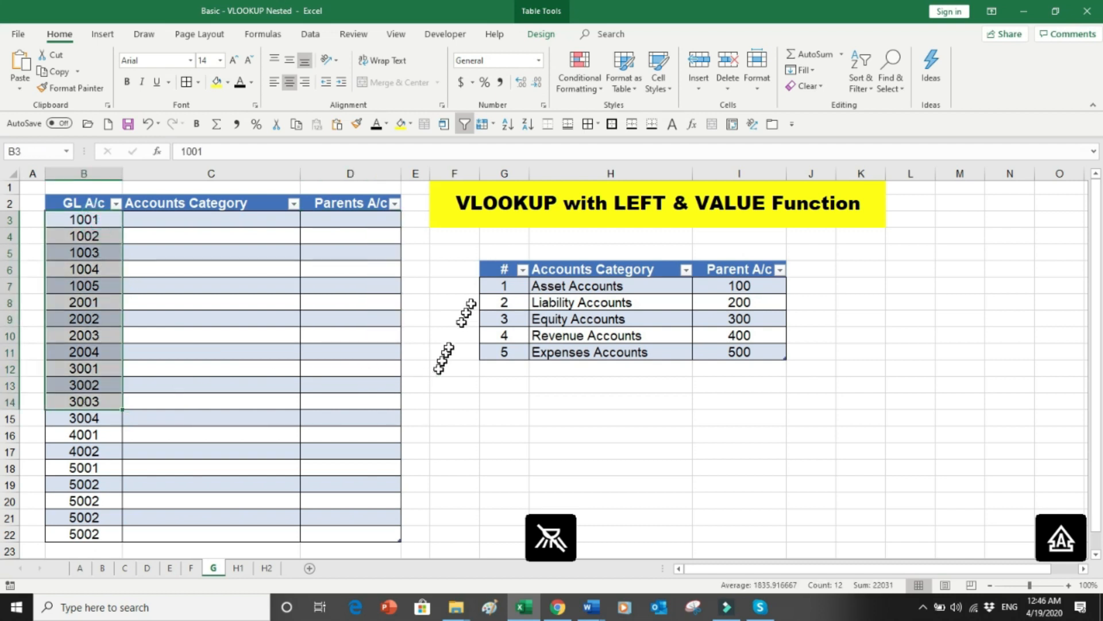
left_click_drag(500, 286, 504, 360)
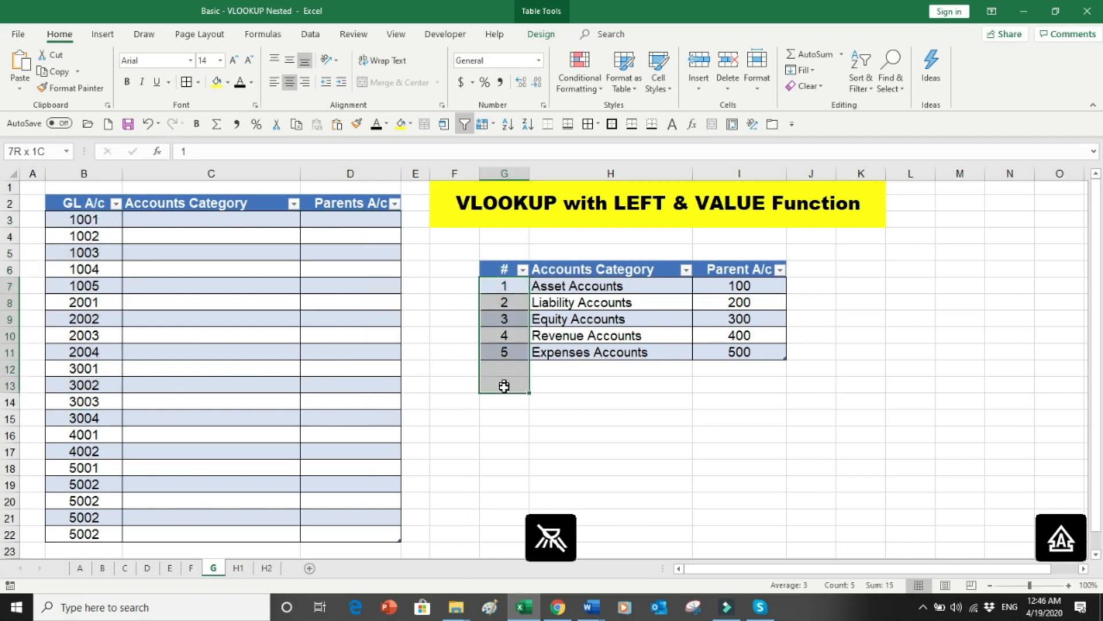
Fill the Accounts Category column with the first digit of each GL A/c, using =LEFT([@[GL A/c]],1) entered in C3
scroll(499, 388, "right", 3)
scroll(499, 388, "left", 2)
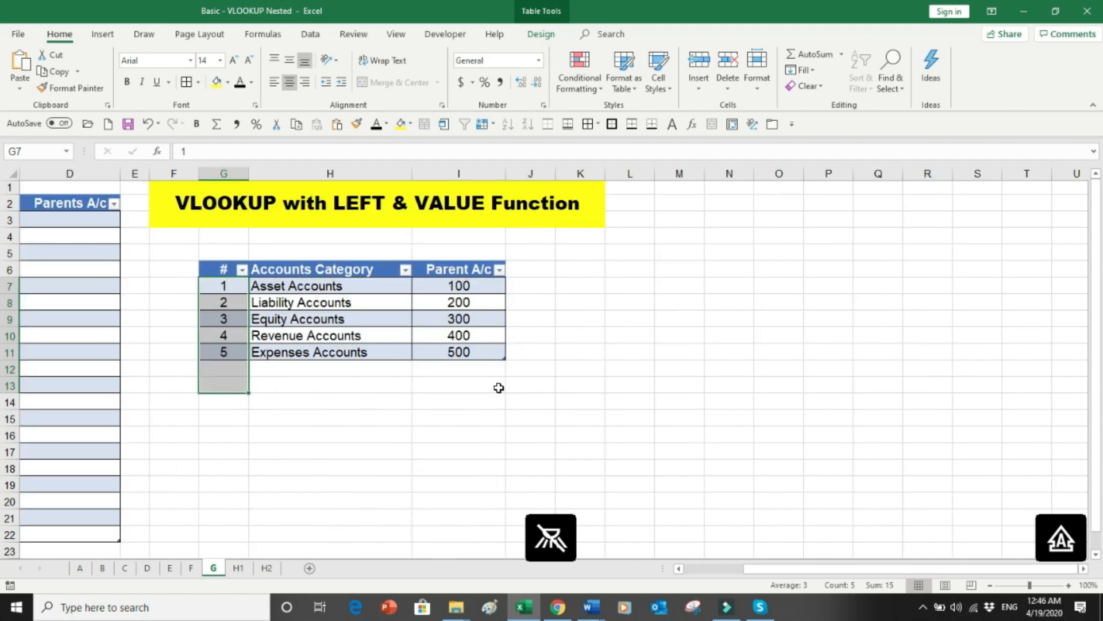
key("ctrl+Home")
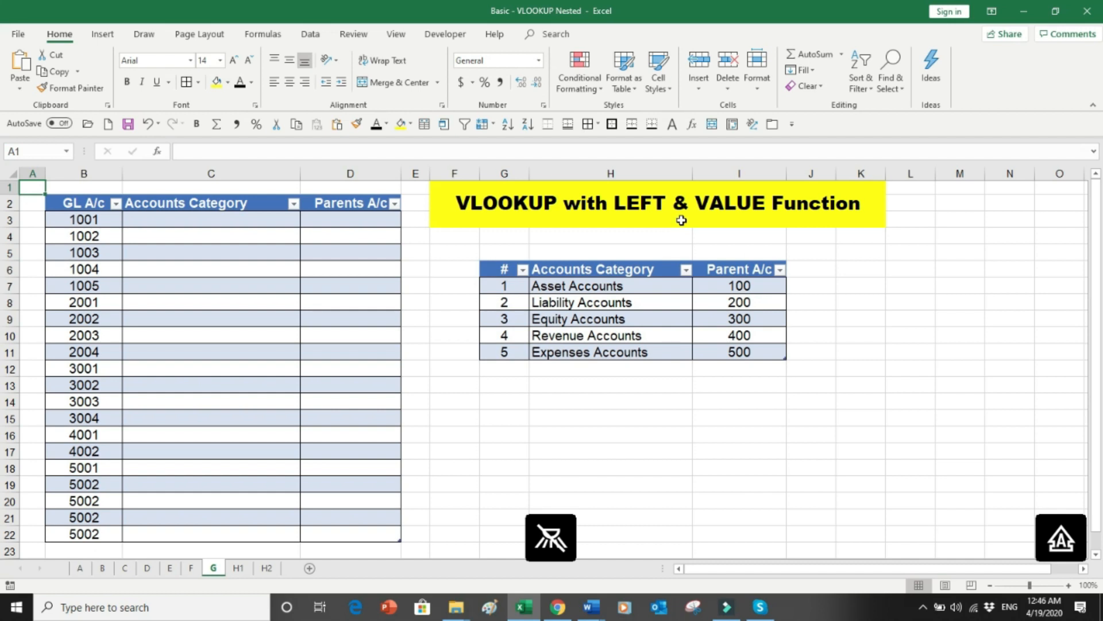
left_click(225, 221)
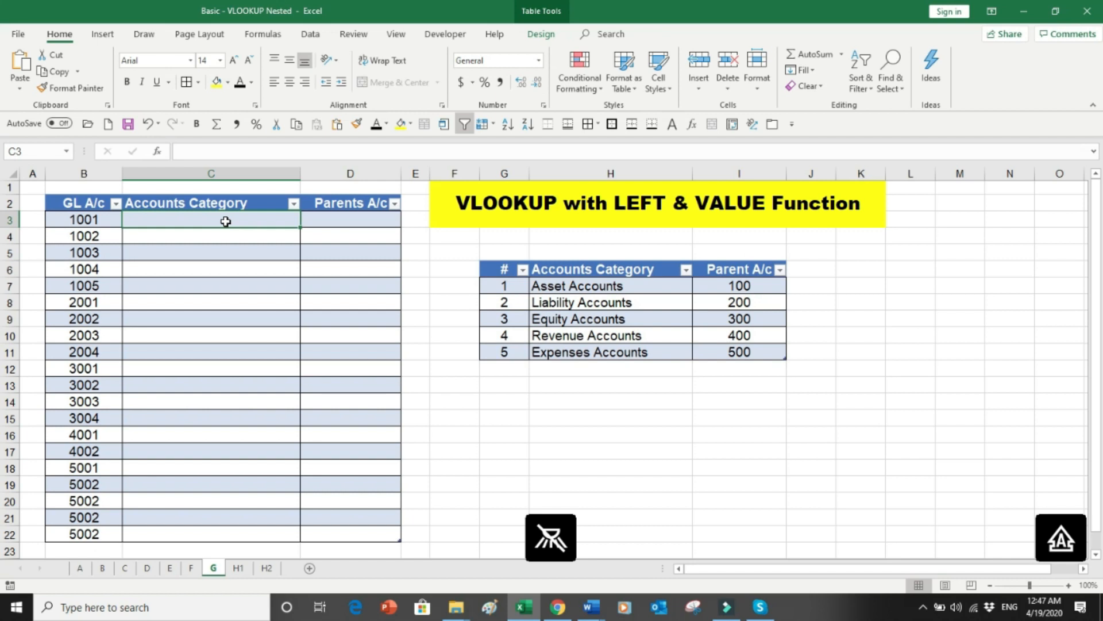
type("=LEF")
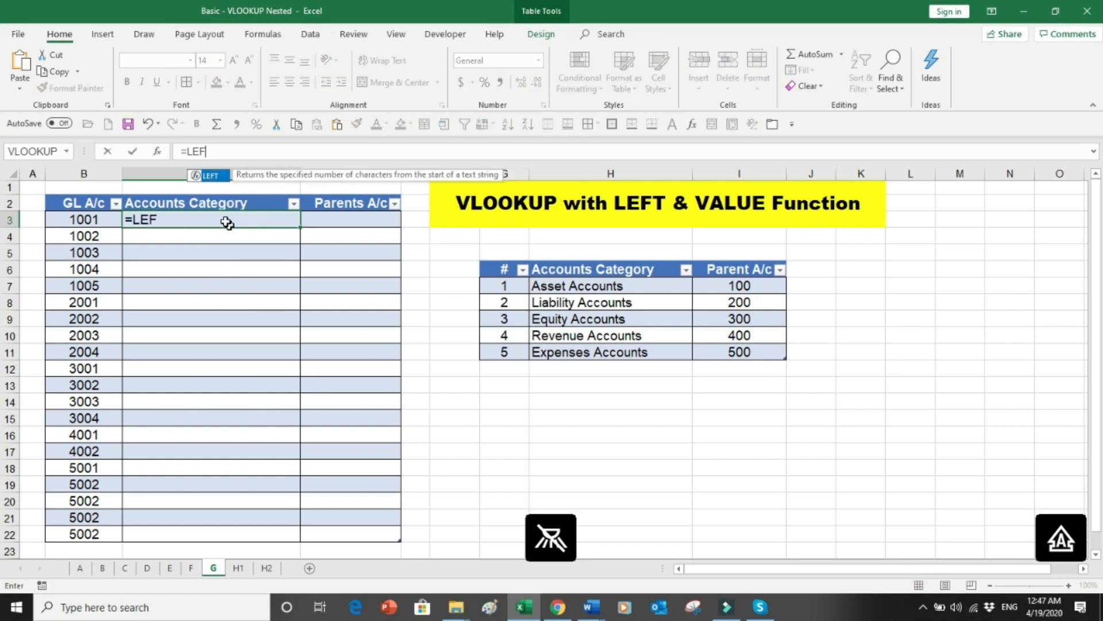
type("T(")
left_click(86, 220)
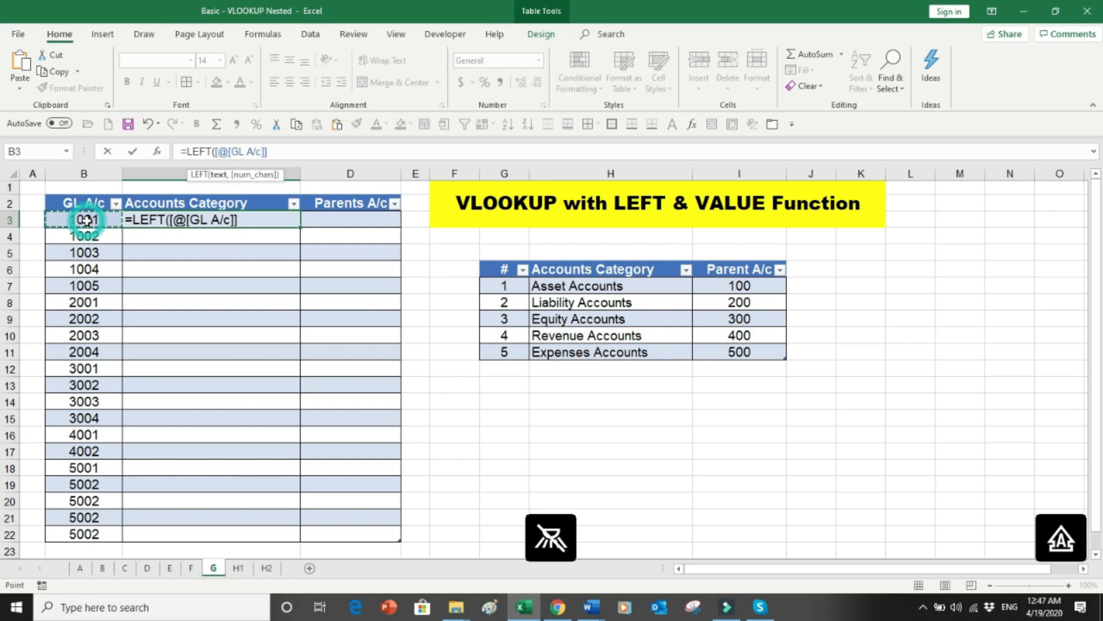
type(",1)")
key("Return")
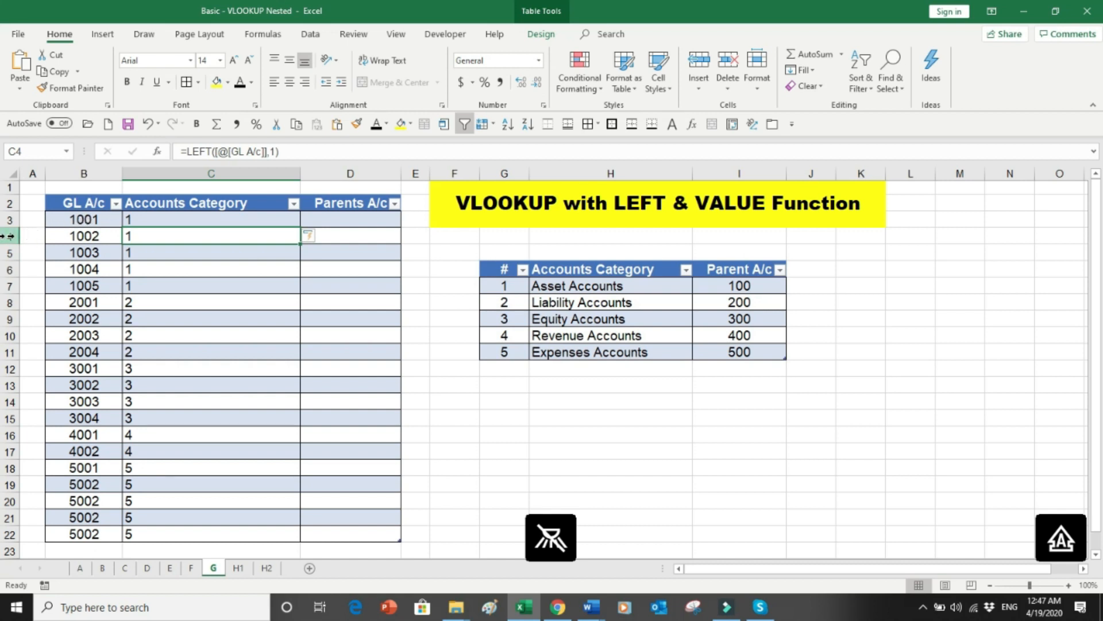
Check the status summary of C3:C12 and wrap C3's formula in VALUE, making it =VALUE(LEFT([@[GL A/c]],1))
left_click(149, 219)
left_click_drag(149, 219, 138, 360)
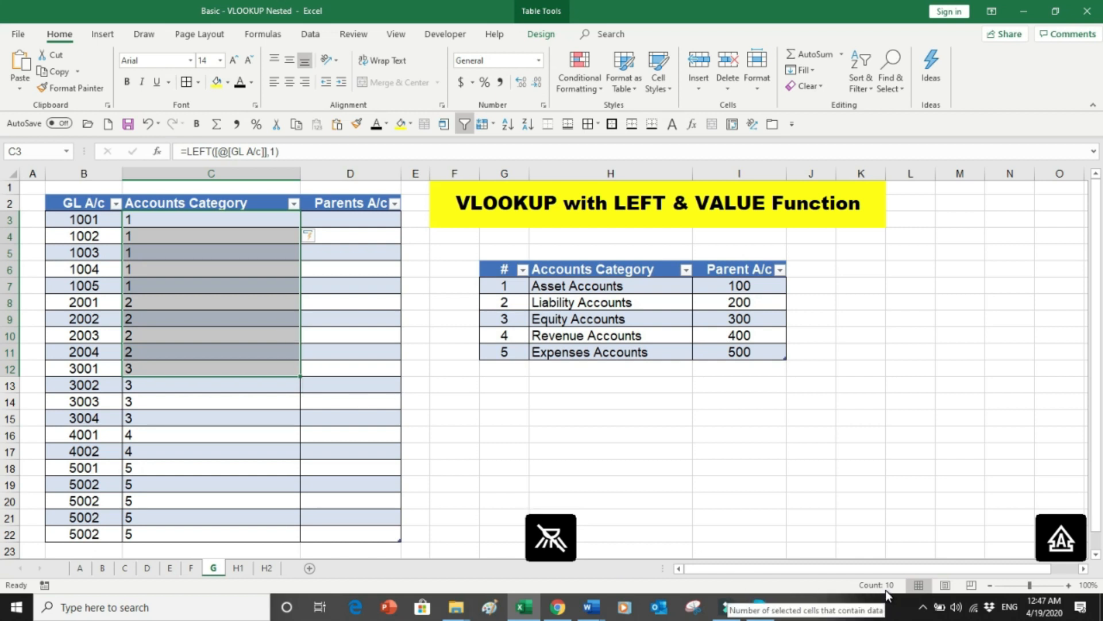
left_click(187, 224)
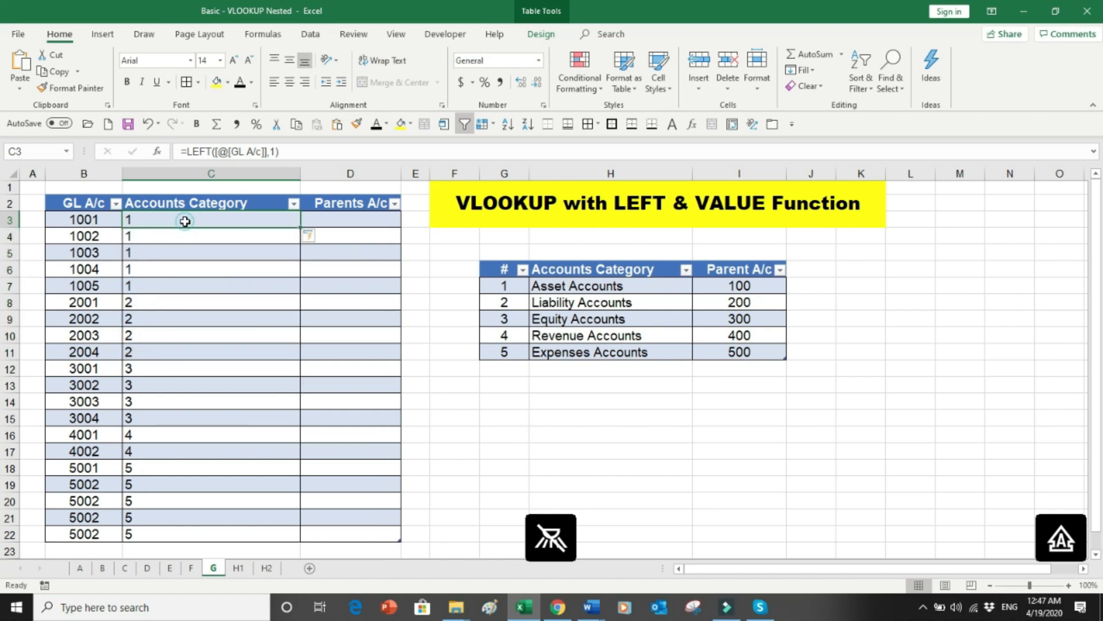
left_click(187, 153)
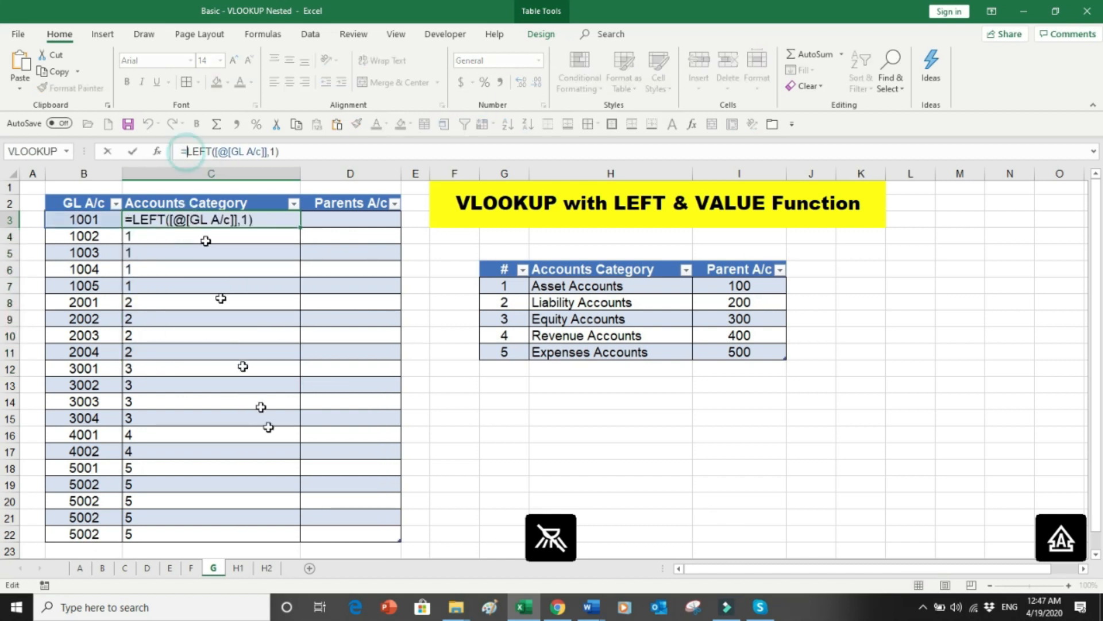
type("VALU")
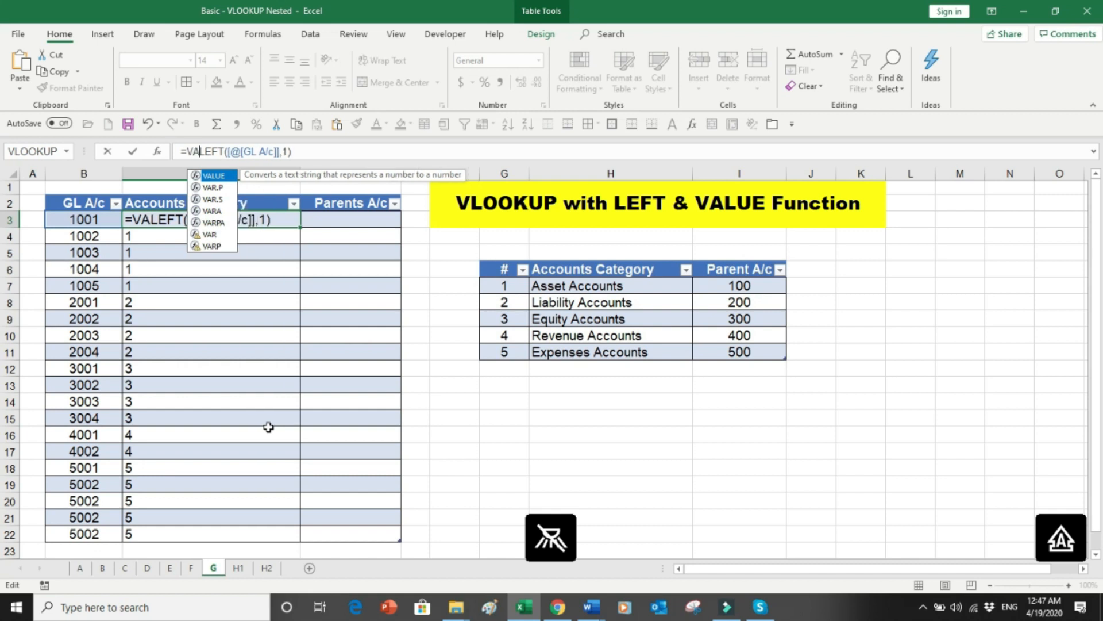
type("E")
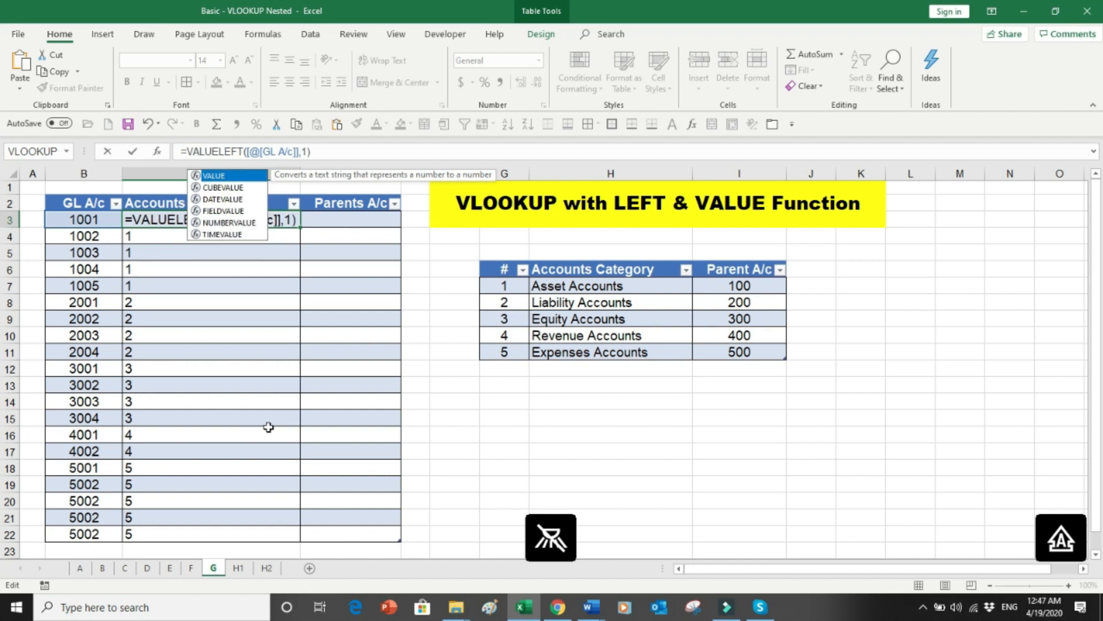
type("(")
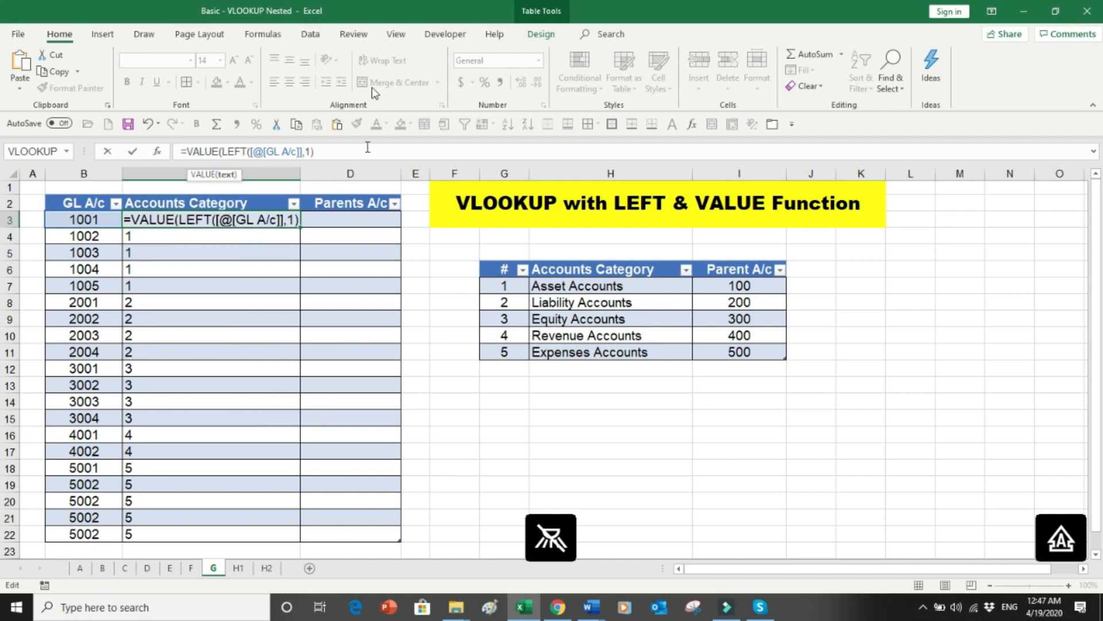
left_click(333, 148)
type(")")
key("Return")
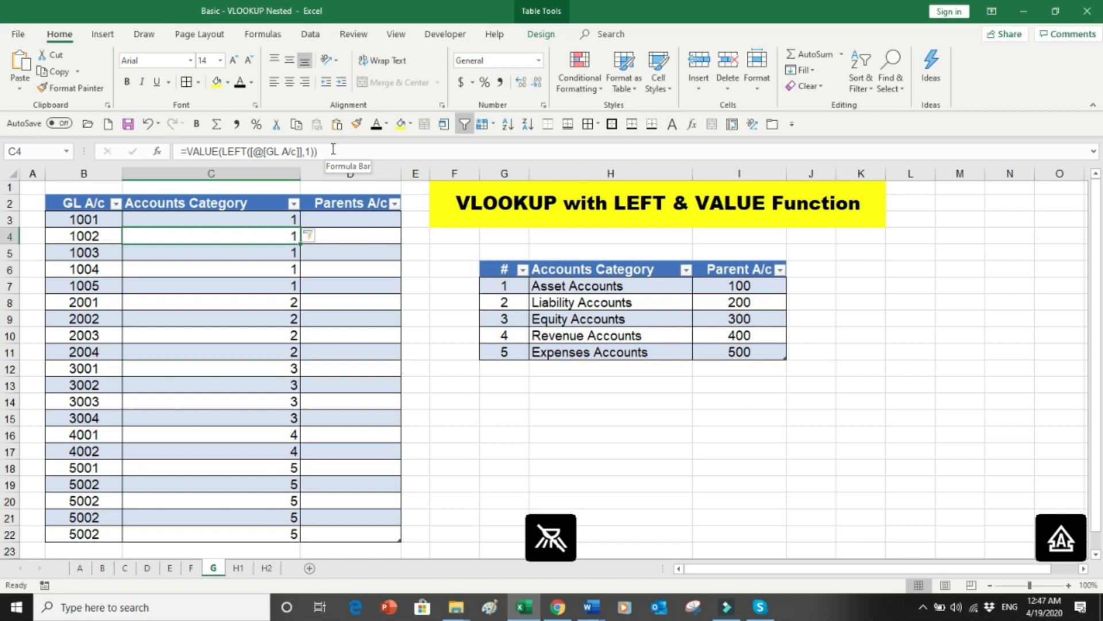
Check the summary of C3:C12 again and begin a VLOOKUP around C3's VALUE(LEFT) expression so it serves as the lookup value
left_click_drag(242, 219, 238, 376)
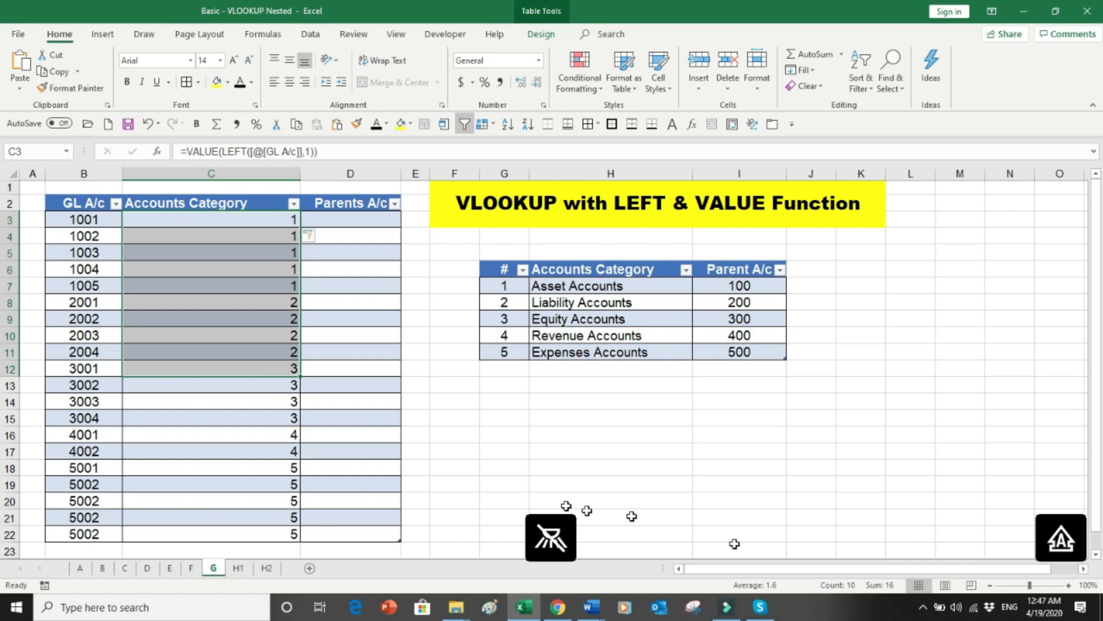
left_click(206, 219)
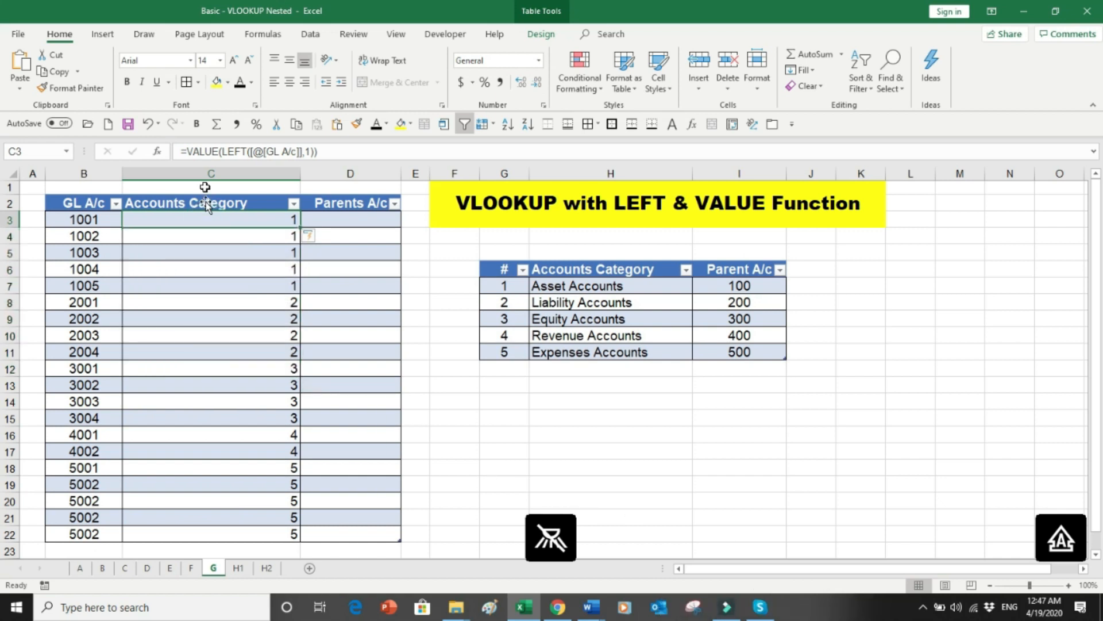
left_click_drag(189, 152, 357, 153)
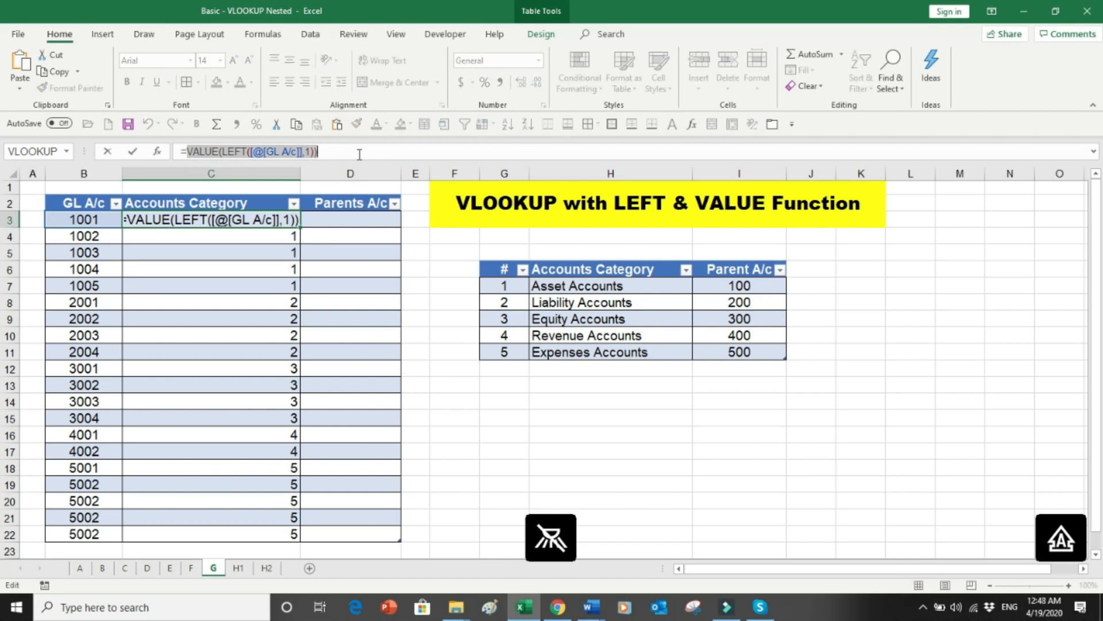
left_click(187, 151)
type("VL")
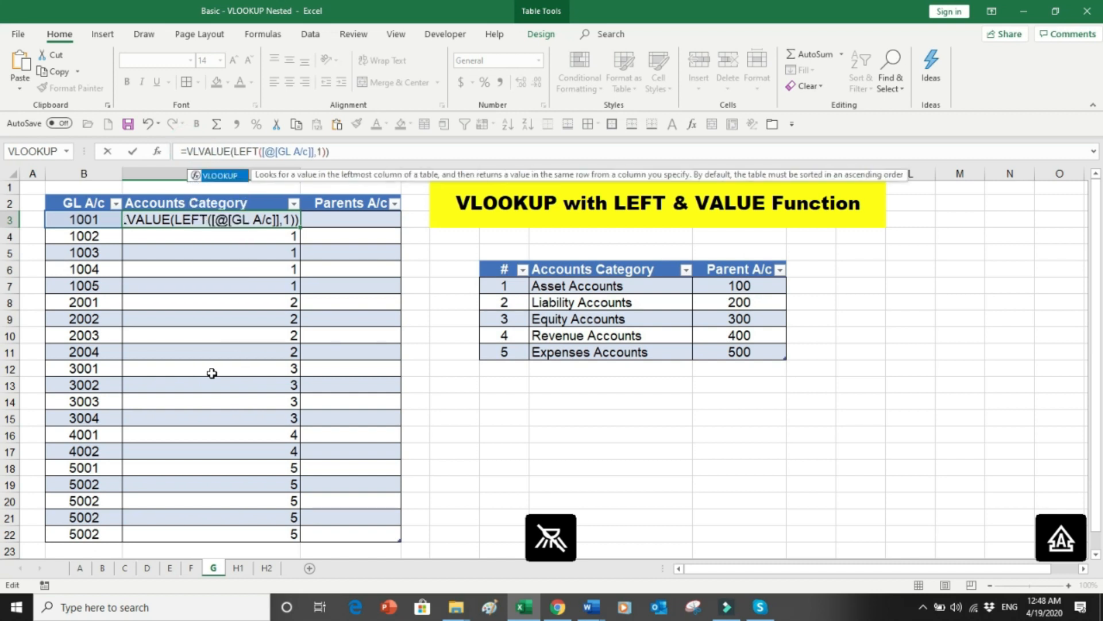
type("OOKUP")
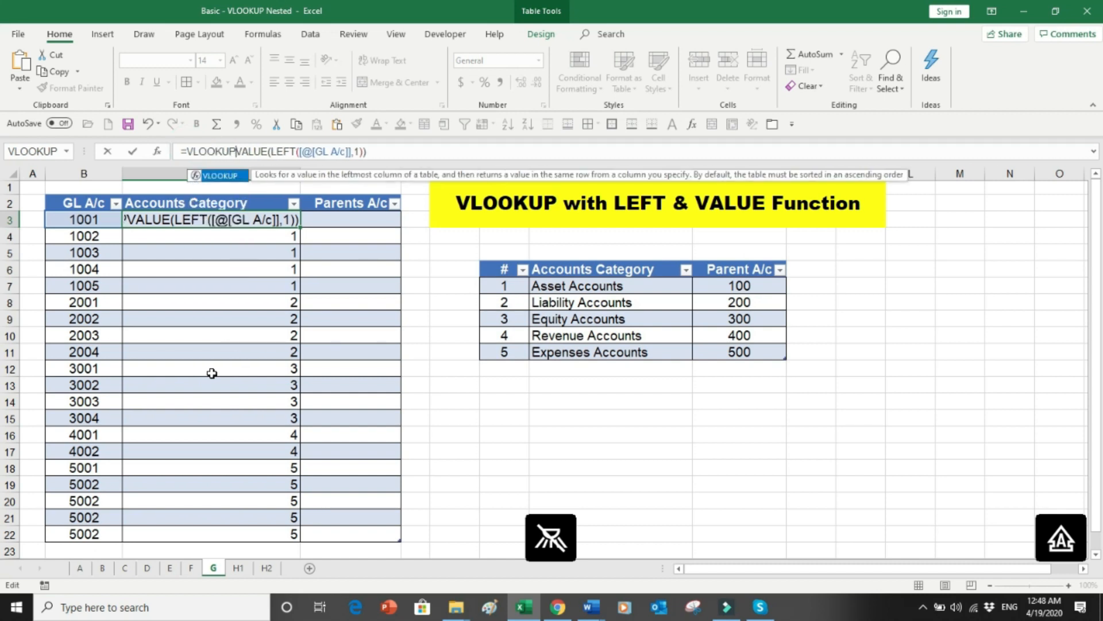
type("(")
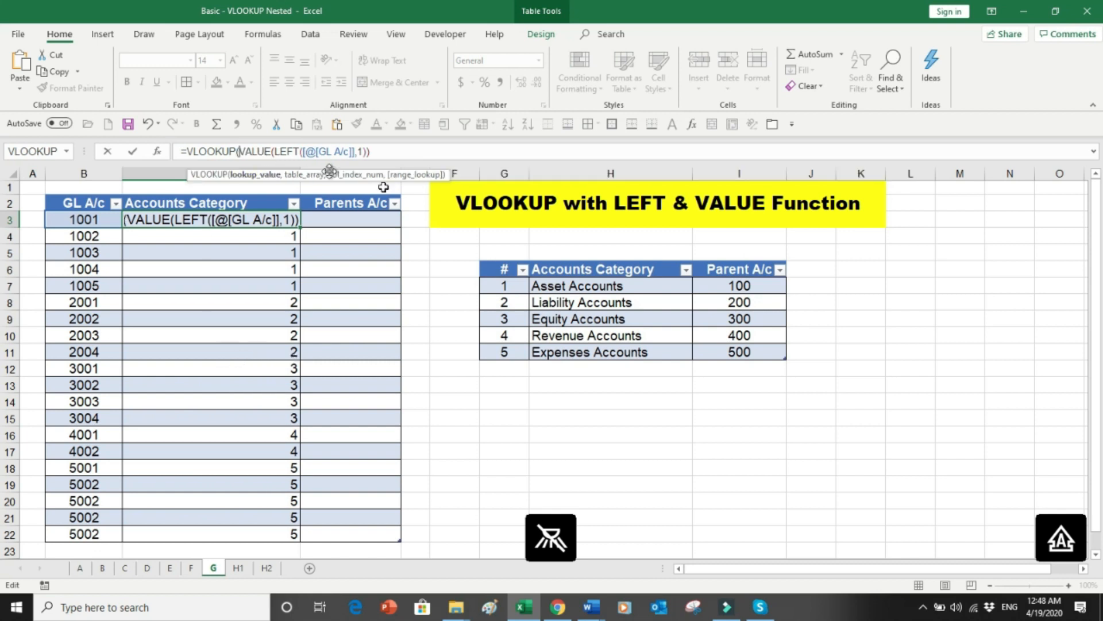
Complete the VLOOKUP in C3 with the lookup table's # and Accounts Category columns as table array, column index 2 and range lookup 0
left_click_drag(380, 150, 242, 145)
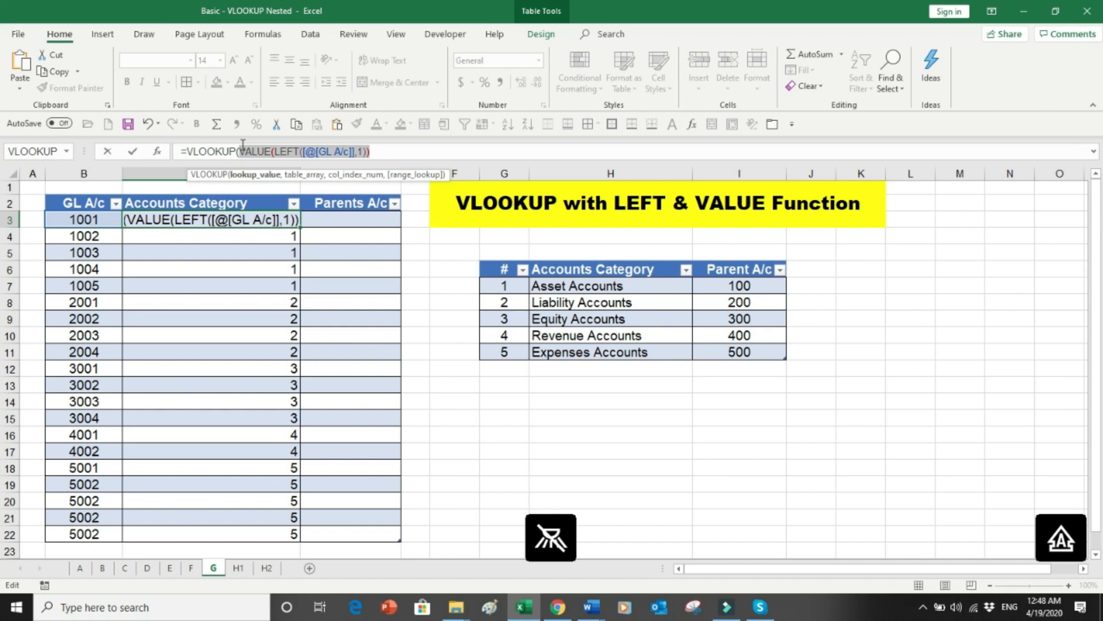
left_click(391, 149)
type(",")
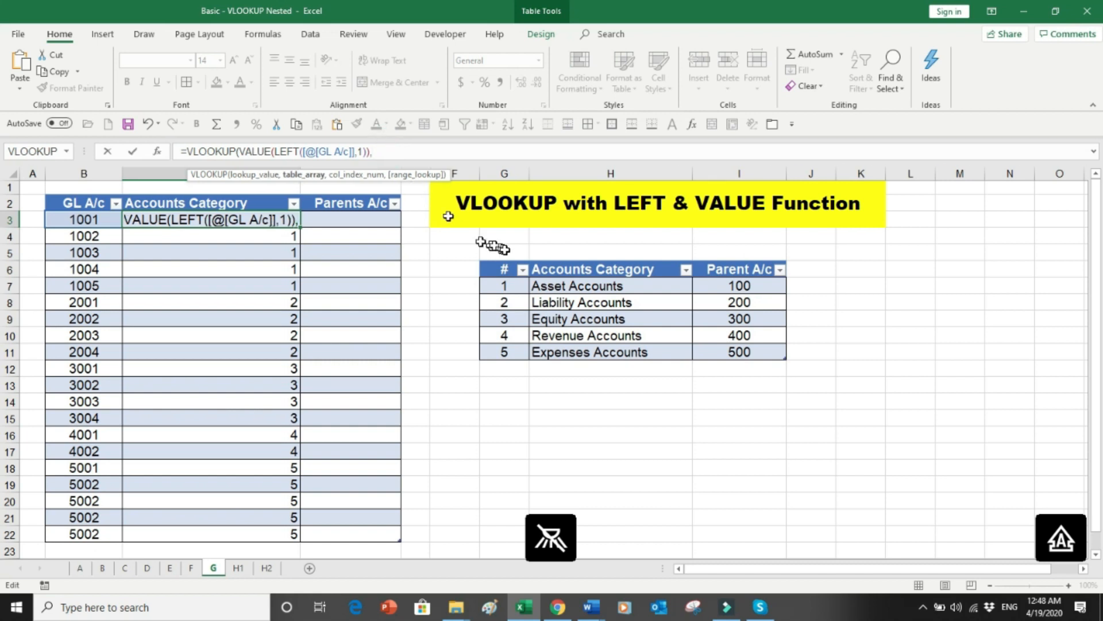
left_click_drag(504, 286, 598, 347)
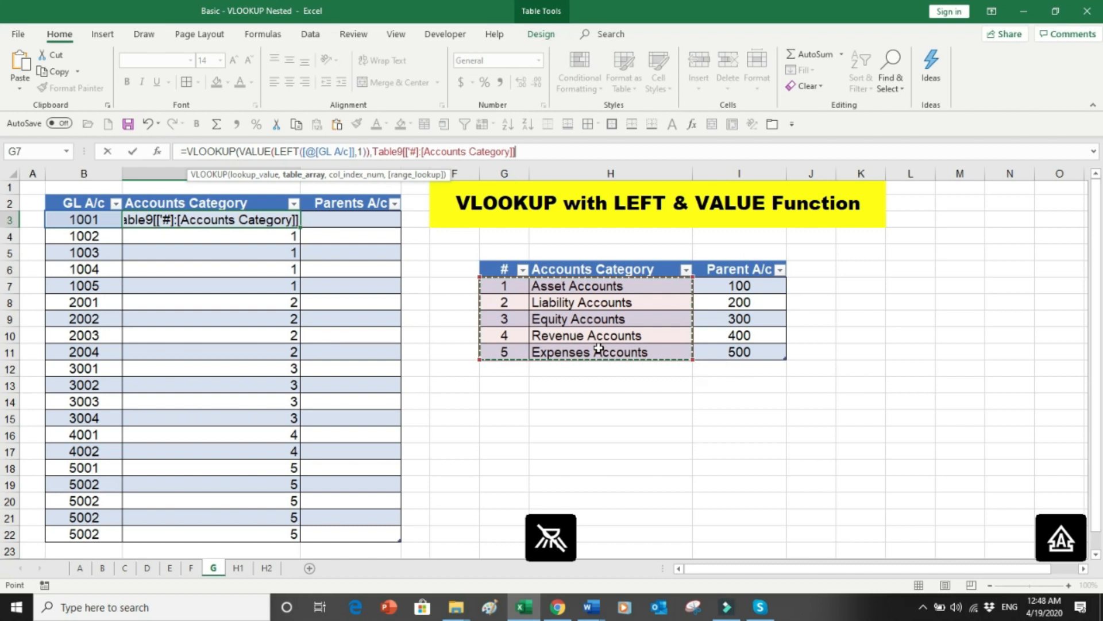
type(",2,0)")
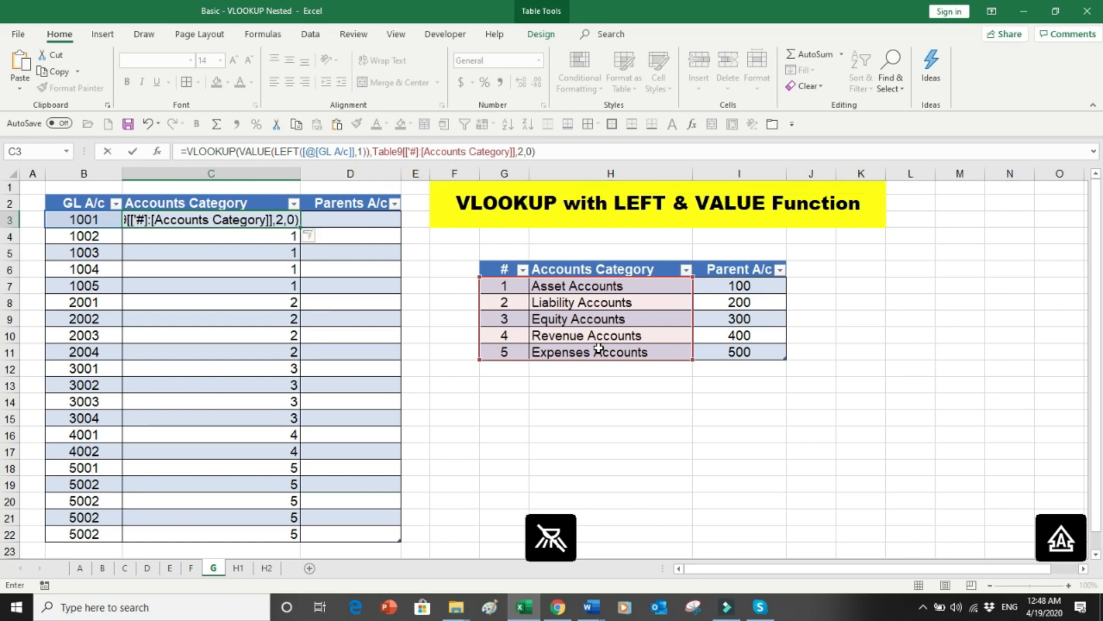
key("Return")
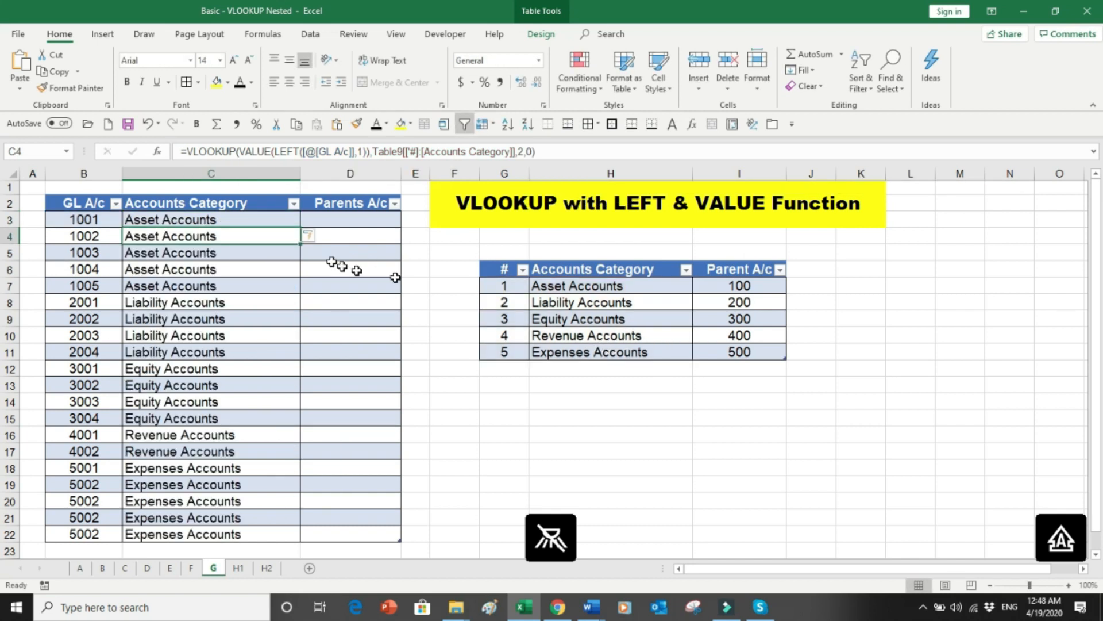
Insert a VLOOKUP in D3 with C3's category as lookup value and the lookup table's Accounts Category and Parent A/c columns as table array
left_click(330, 225)
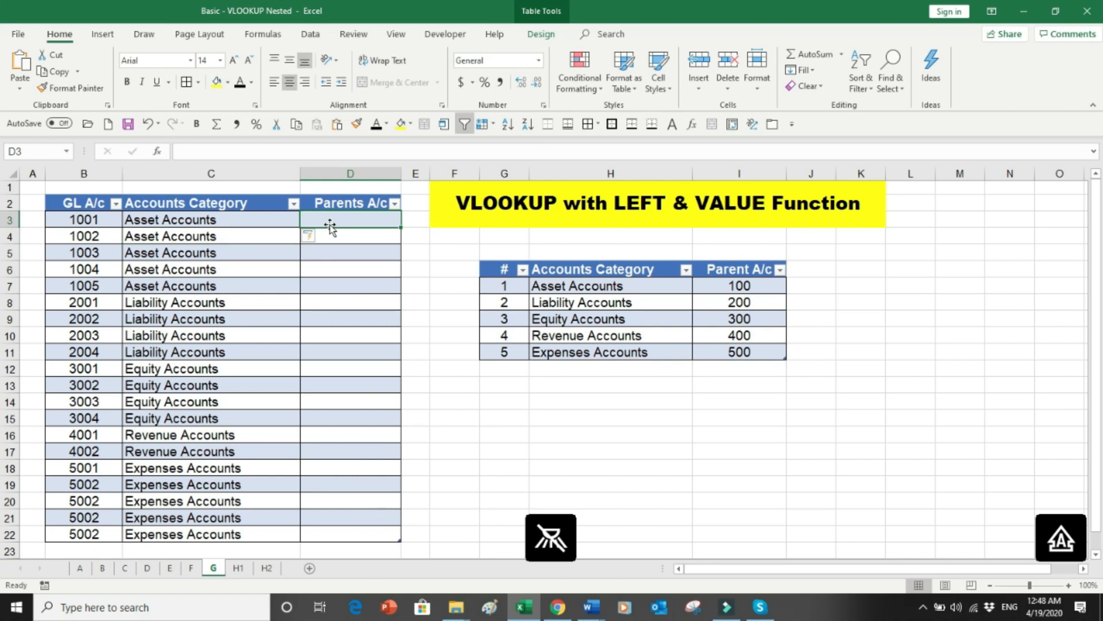
left_click(268, 37)
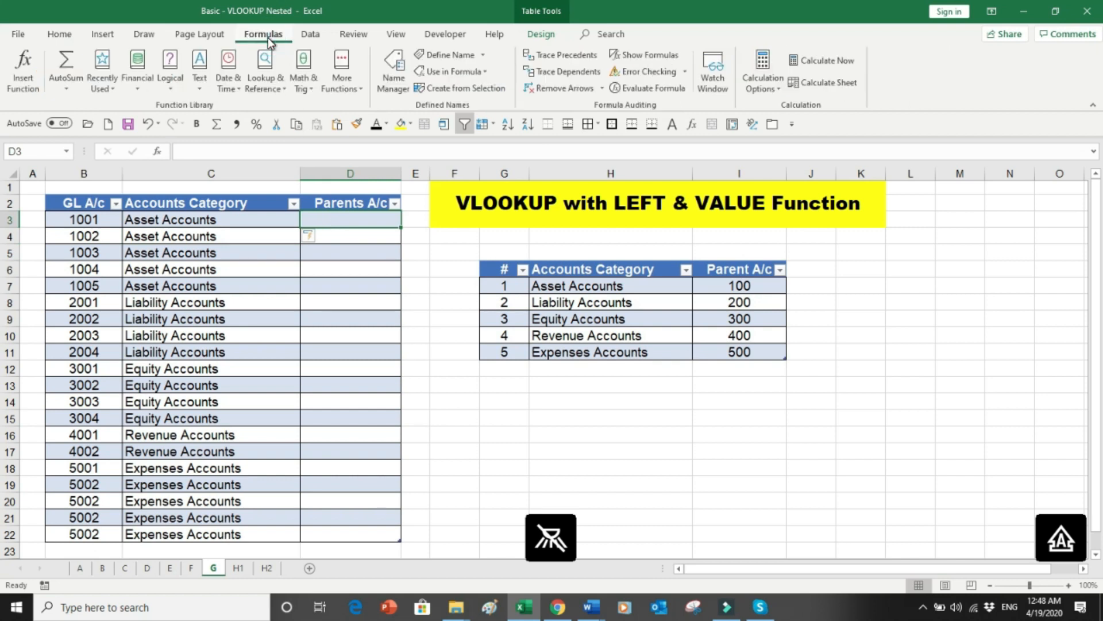
left_click(282, 85)
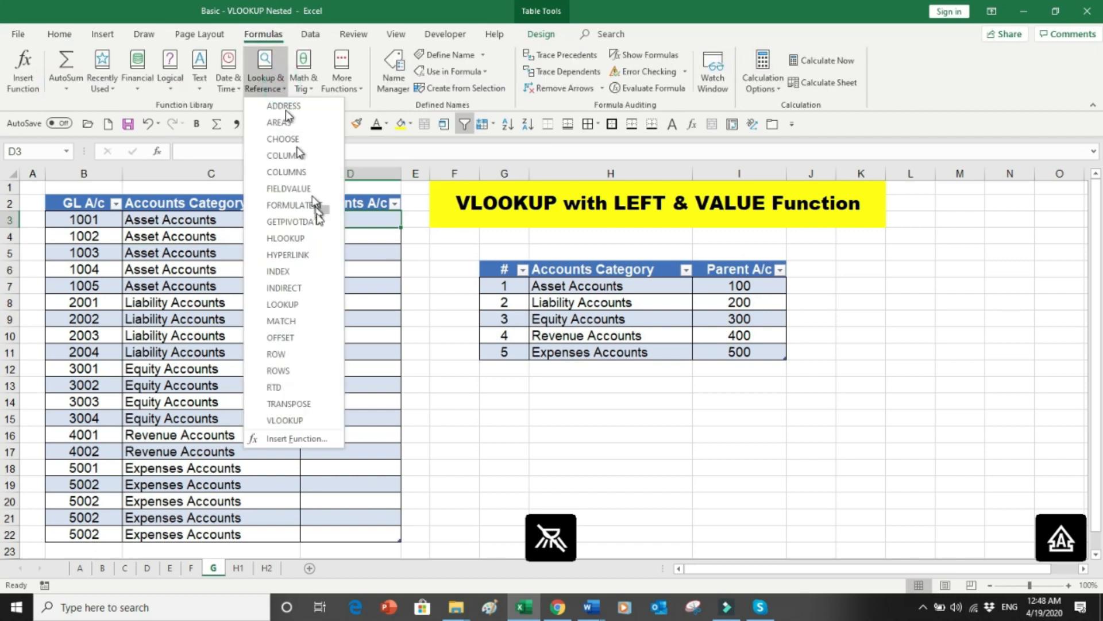
left_click(287, 421)
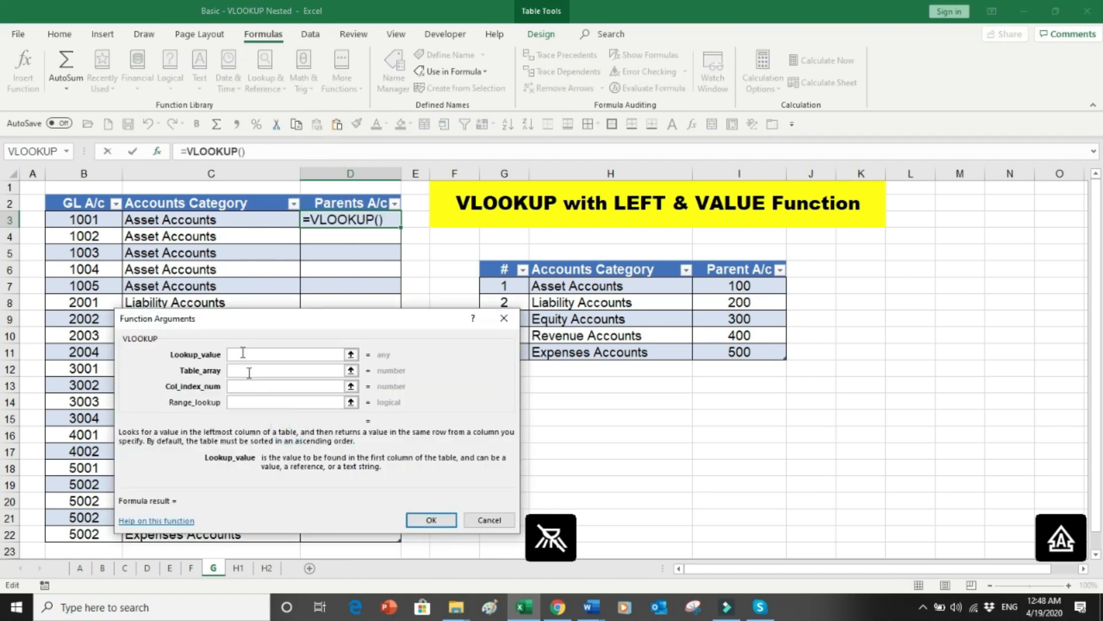
left_click(181, 221)
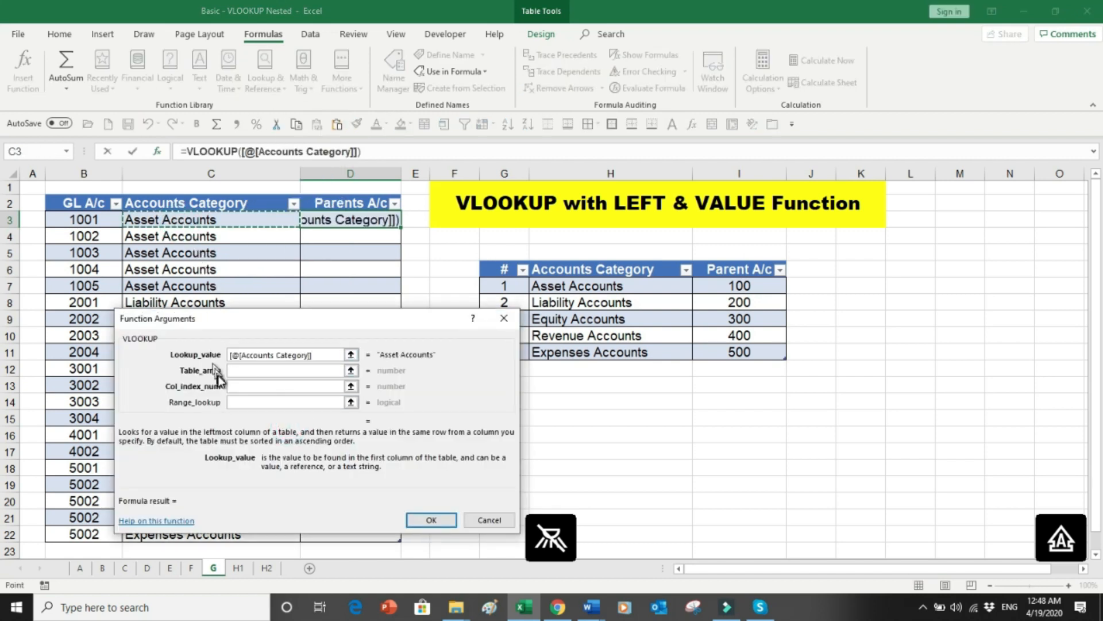
left_click(240, 372)
left_click_drag(604, 287, 707, 350)
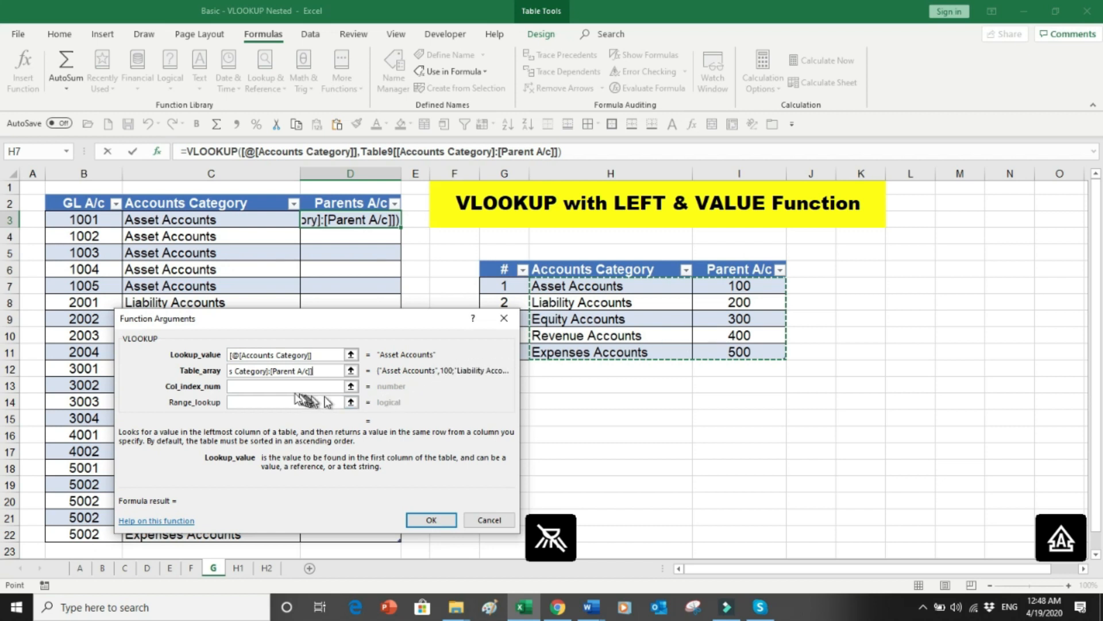
Set the D3 VLOOKUP's column index to 2 and range lookup to 0, and apply it to fill the Parents A/c column
left_click(274, 385)
type("2")
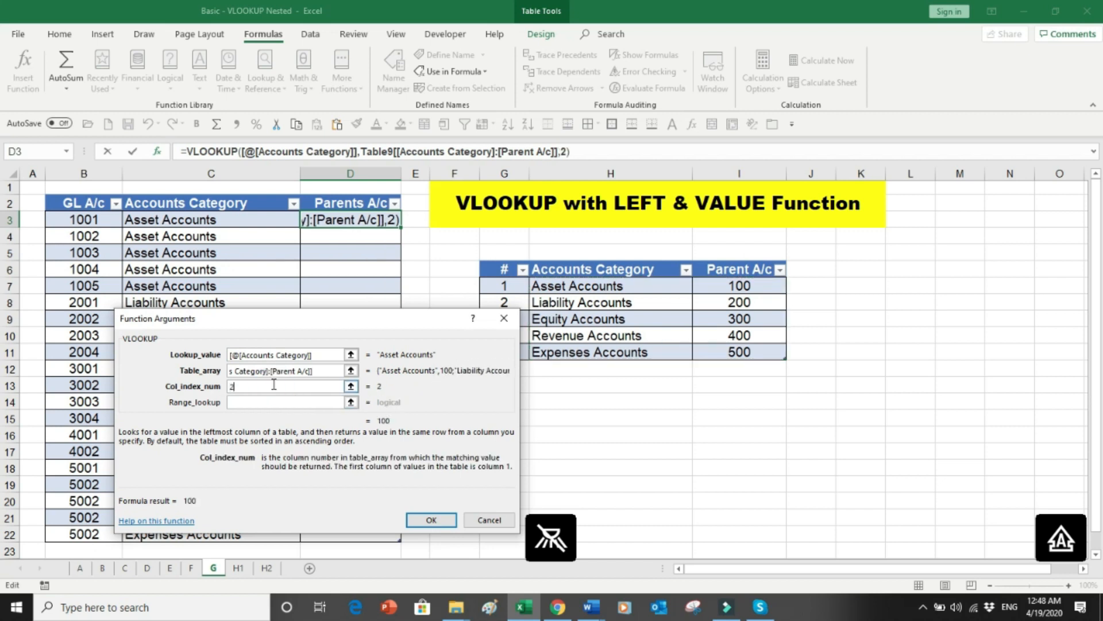
key("Tab")
type("0")
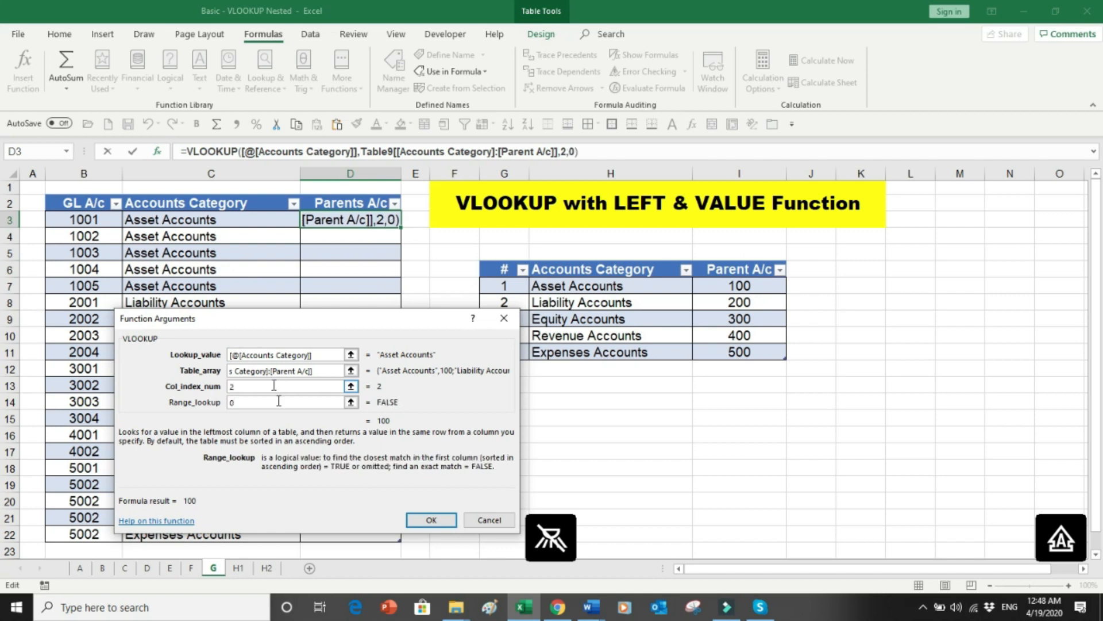
left_click(413, 518)
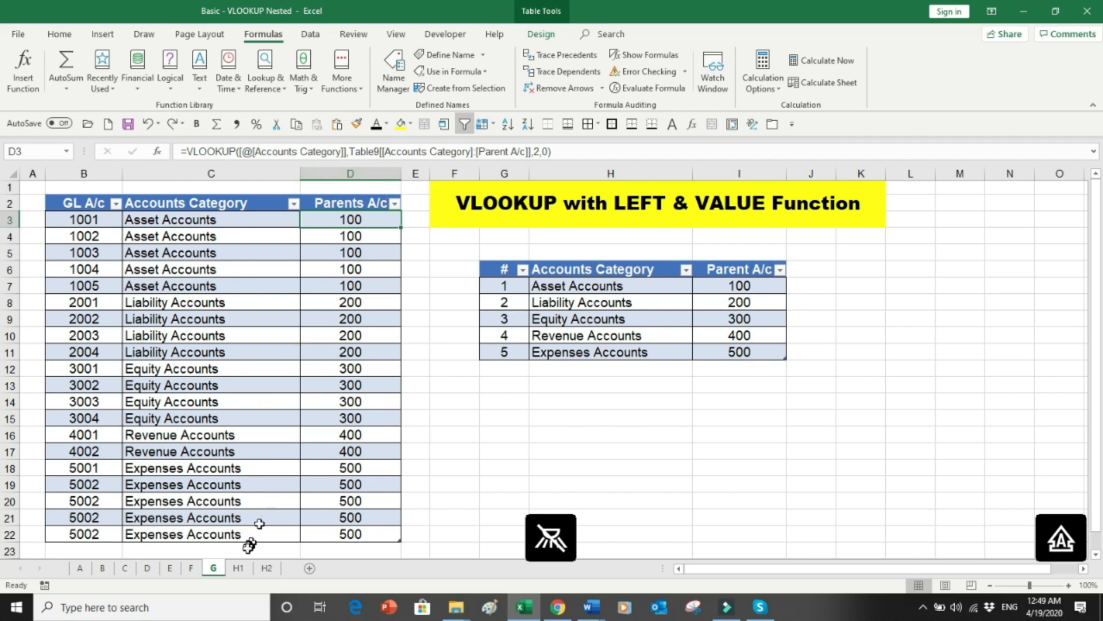
Examine the empty columns and column numbers on sheet H1 against the numbered postal code data on sheet H2
left_click(238, 568)
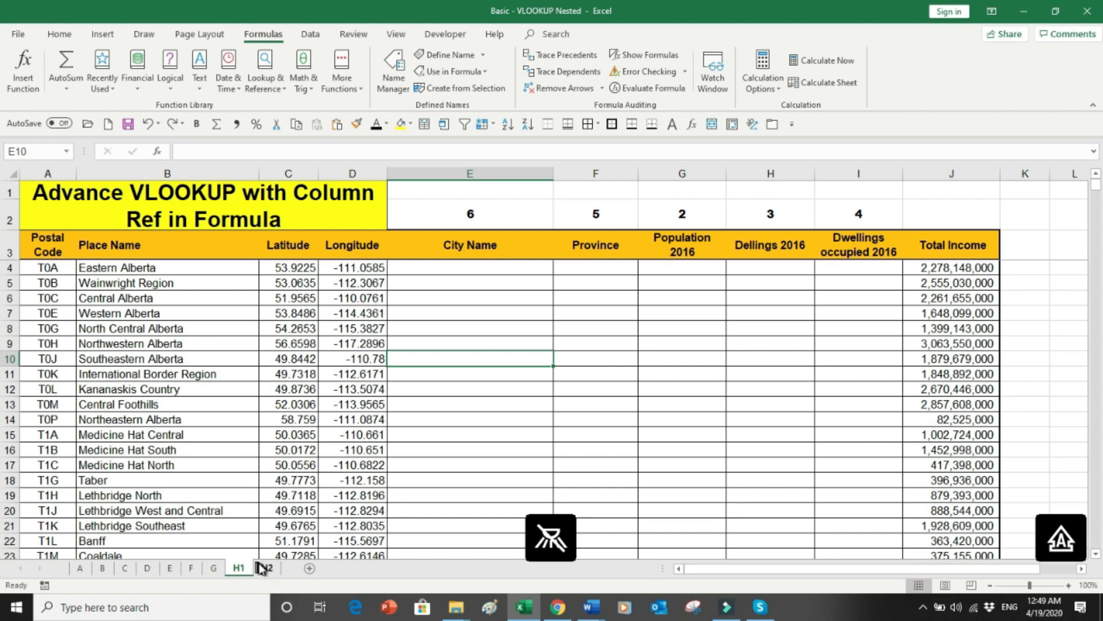
left_click(266, 567)
left_click(242, 569)
left_click(267, 569)
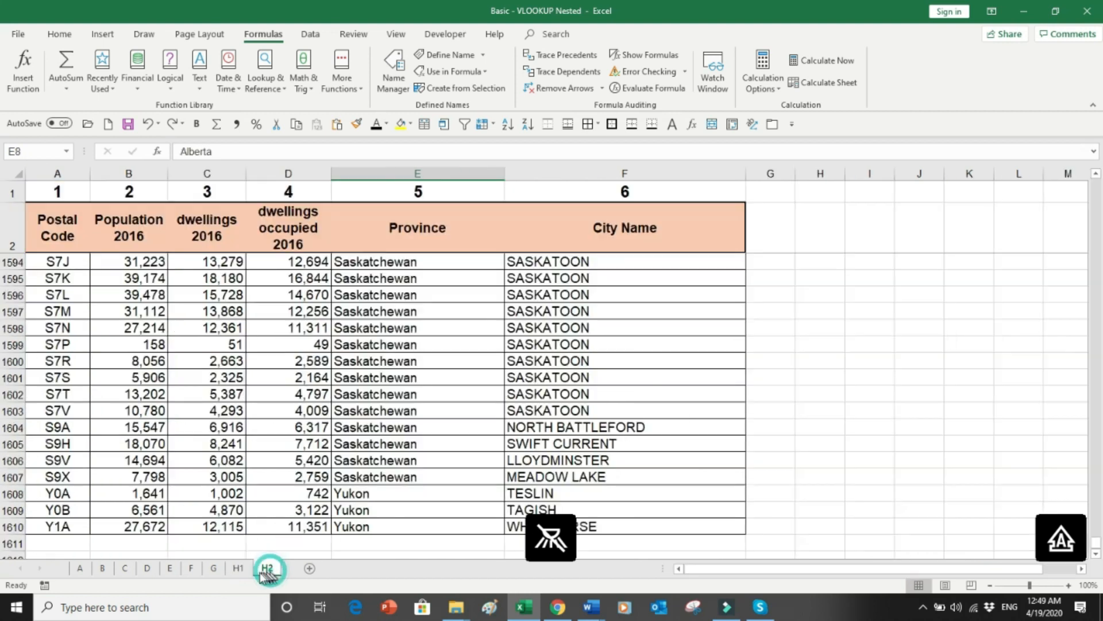
Examine the full Postal Code list and the empty City Name to Dwellings occupied 2016 columns on sheet H1
left_click(239, 567)
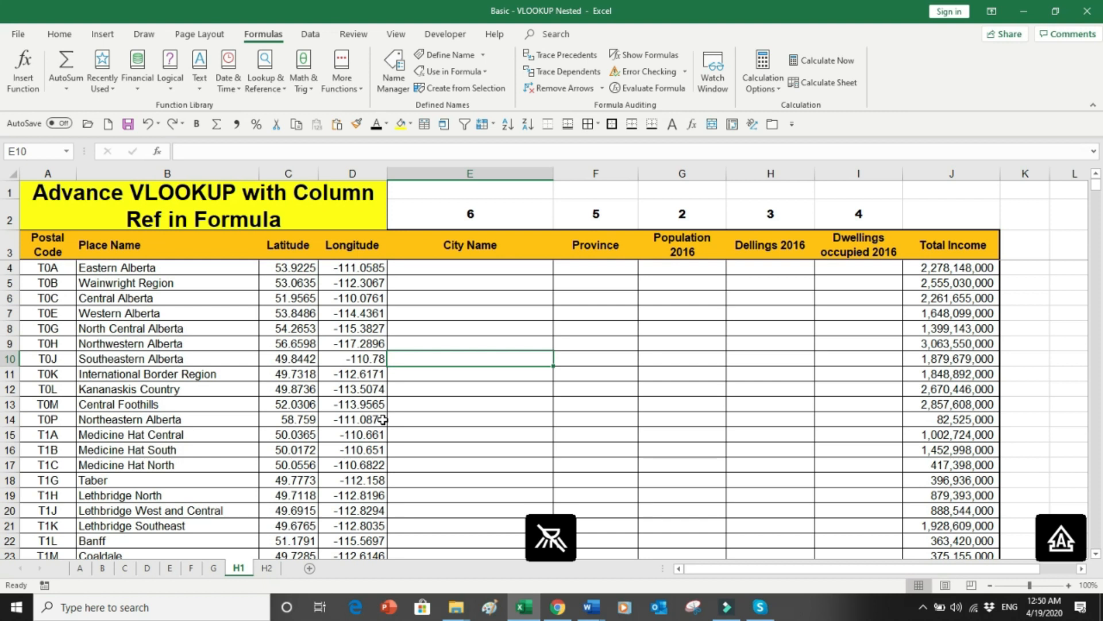
left_click(42, 264)
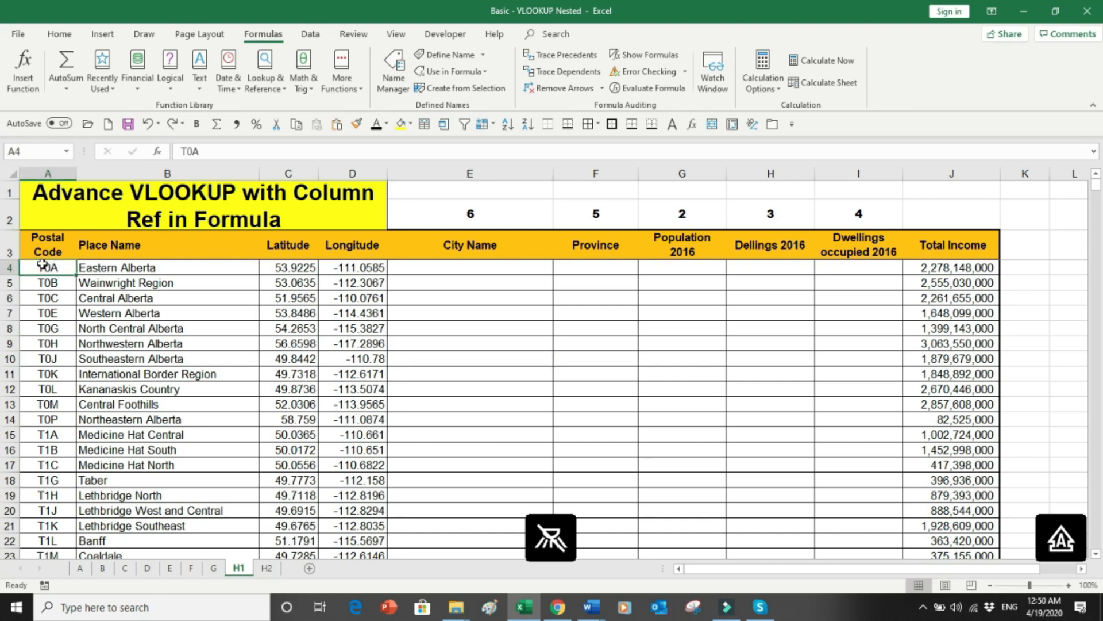
key("ctrl+Down")
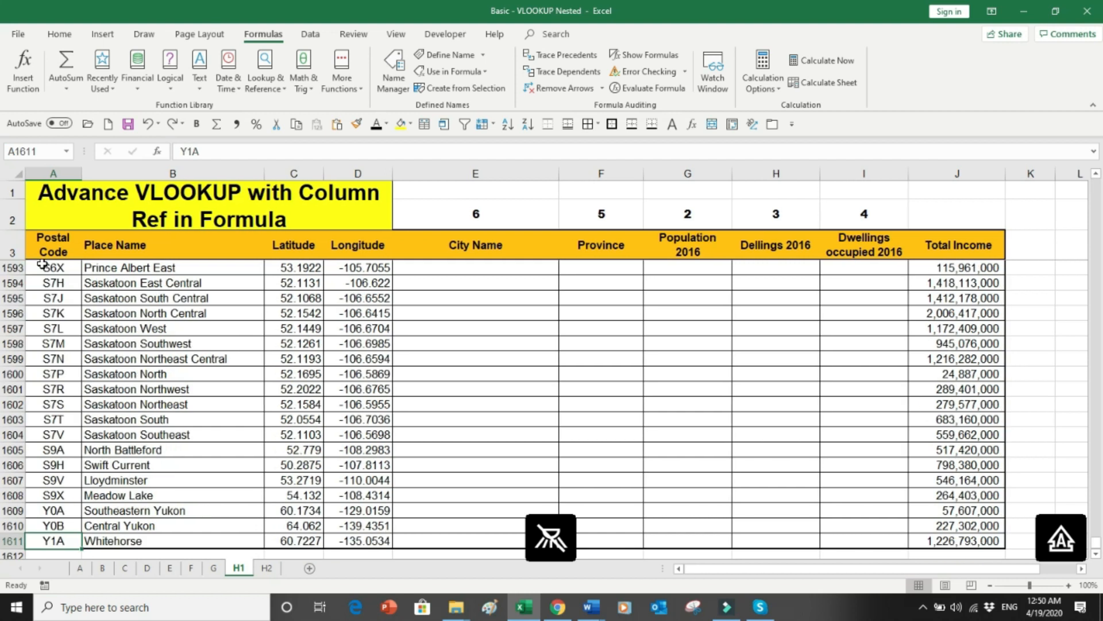
key("ctrl+Up")
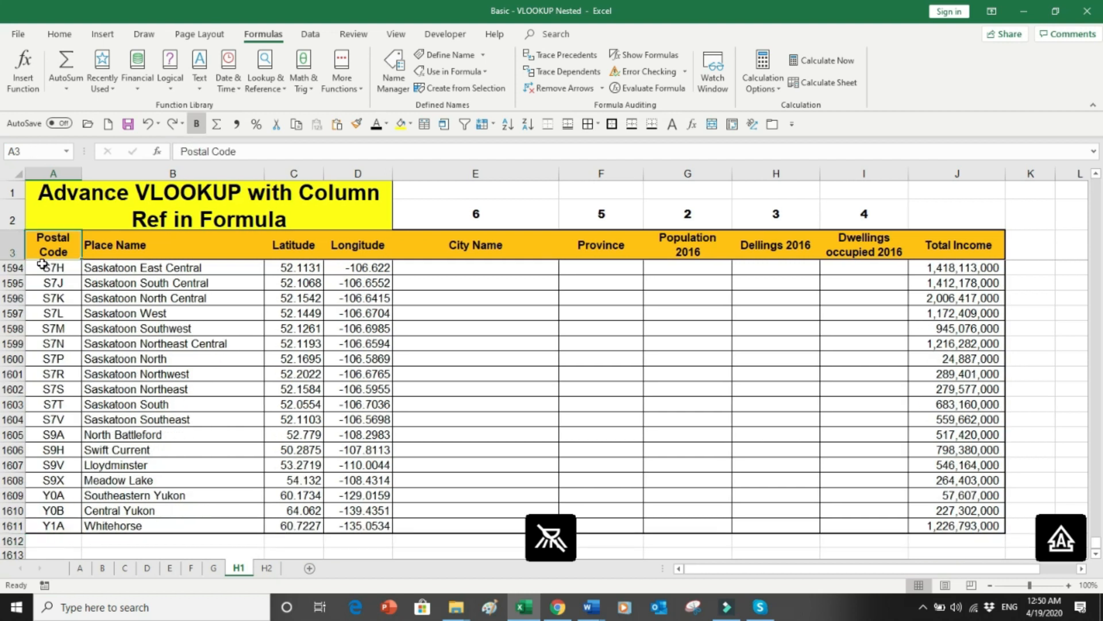
key("Down")
key("Right")
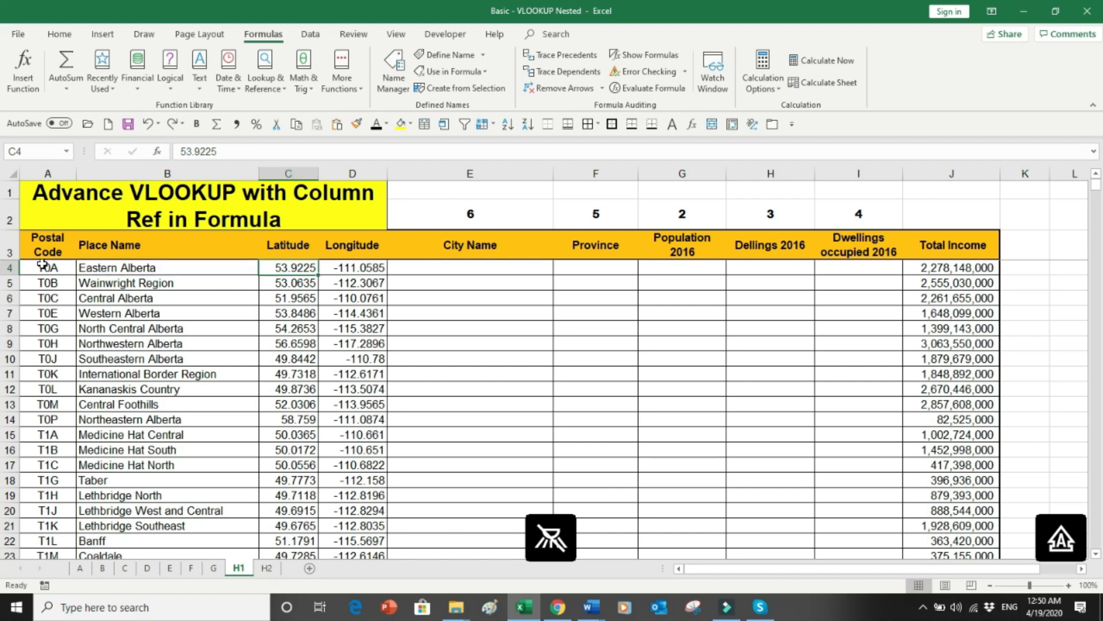
key("Right")
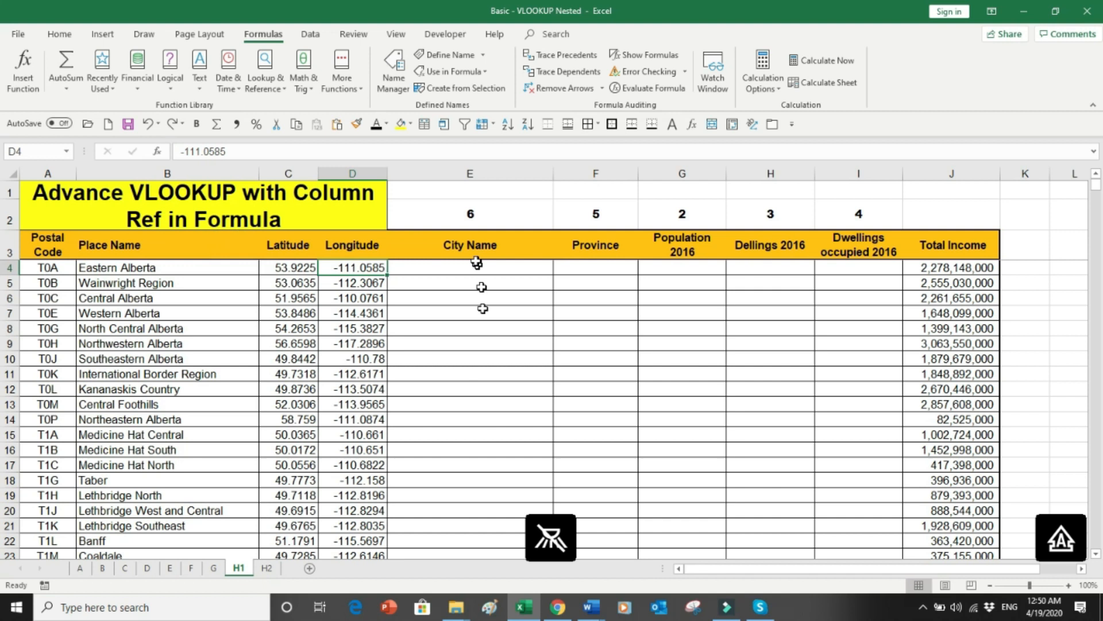
left_click_drag(475, 265, 470, 427)
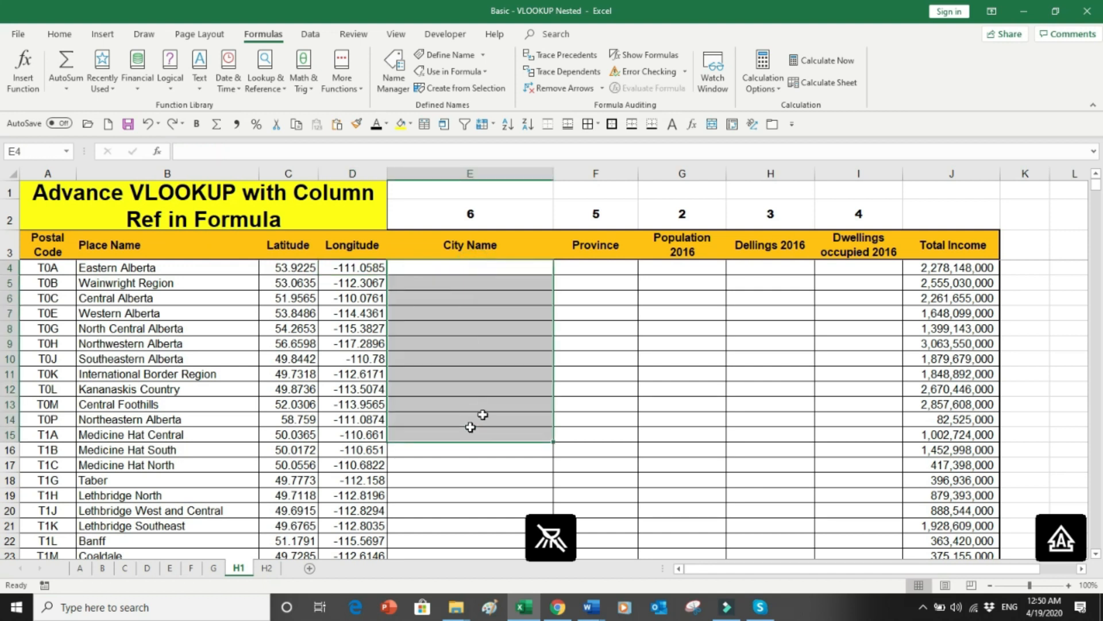
left_click_drag(596, 302, 603, 404)
left_click_drag(699, 286, 690, 383)
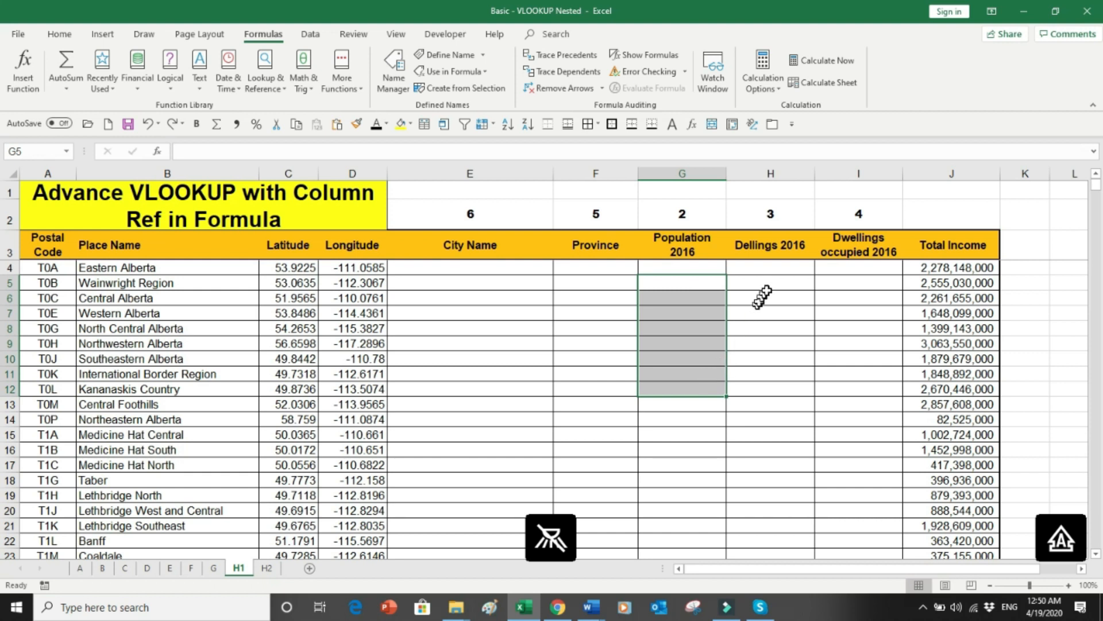
left_click_drag(767, 283, 768, 362)
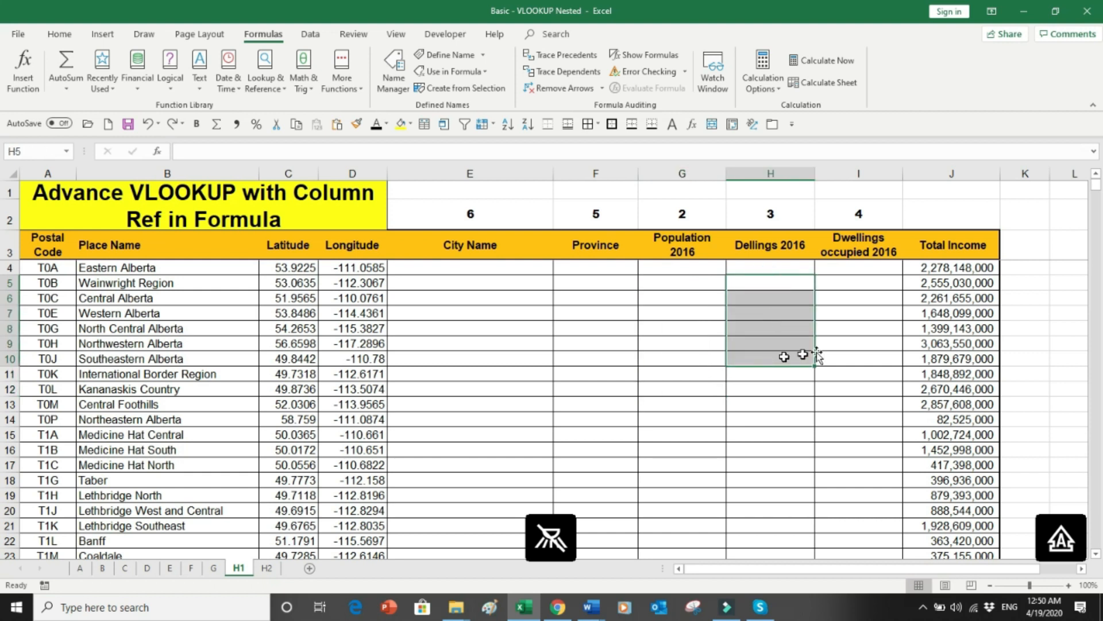
left_click_drag(858, 295, 849, 381)
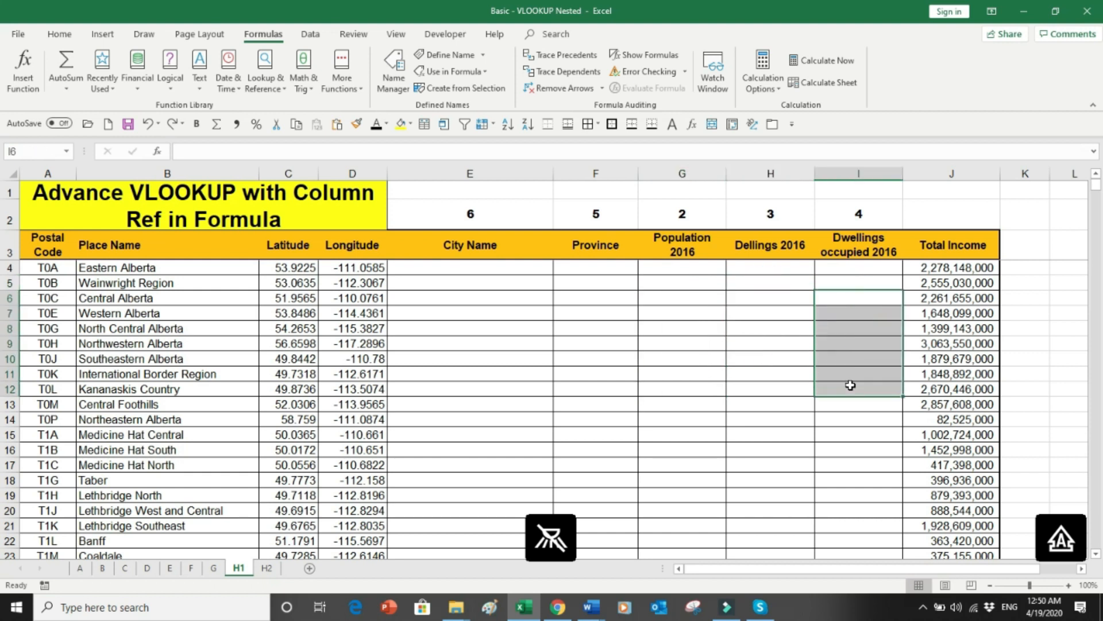
Examine the population, dwellings, province and city data on sheet H2 and compare its Postal Code column with H1's
left_click(268, 568)
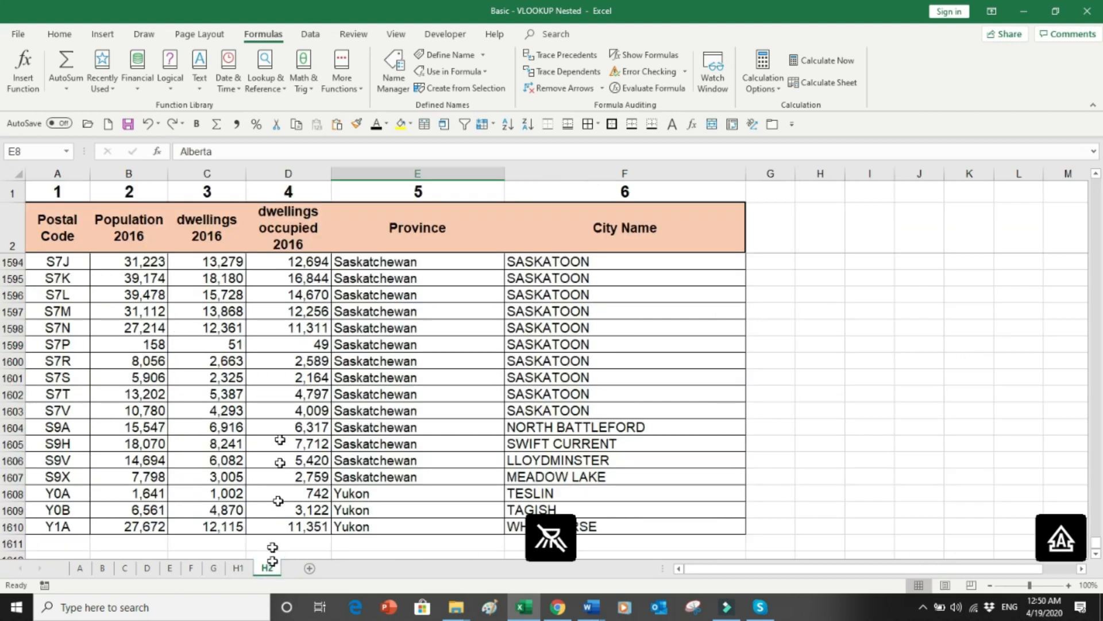
left_click_drag(136, 284, 275, 446)
left_click_drag(396, 360, 415, 448)
left_click_drag(562, 345, 569, 392)
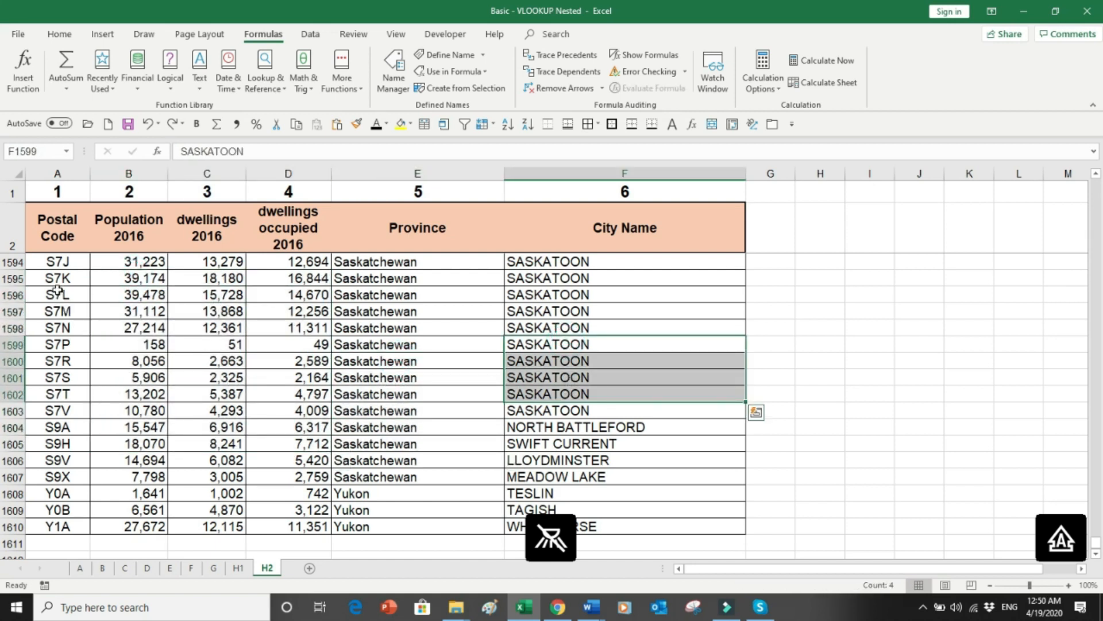
key("ctrl+Home")
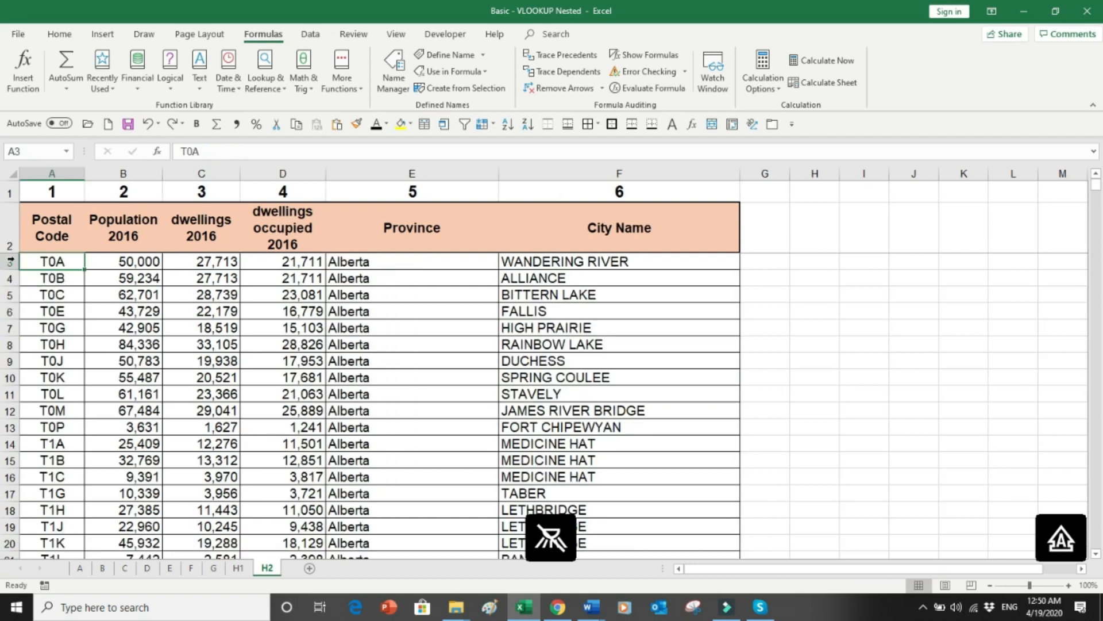
left_click_drag(45, 263, 42, 410)
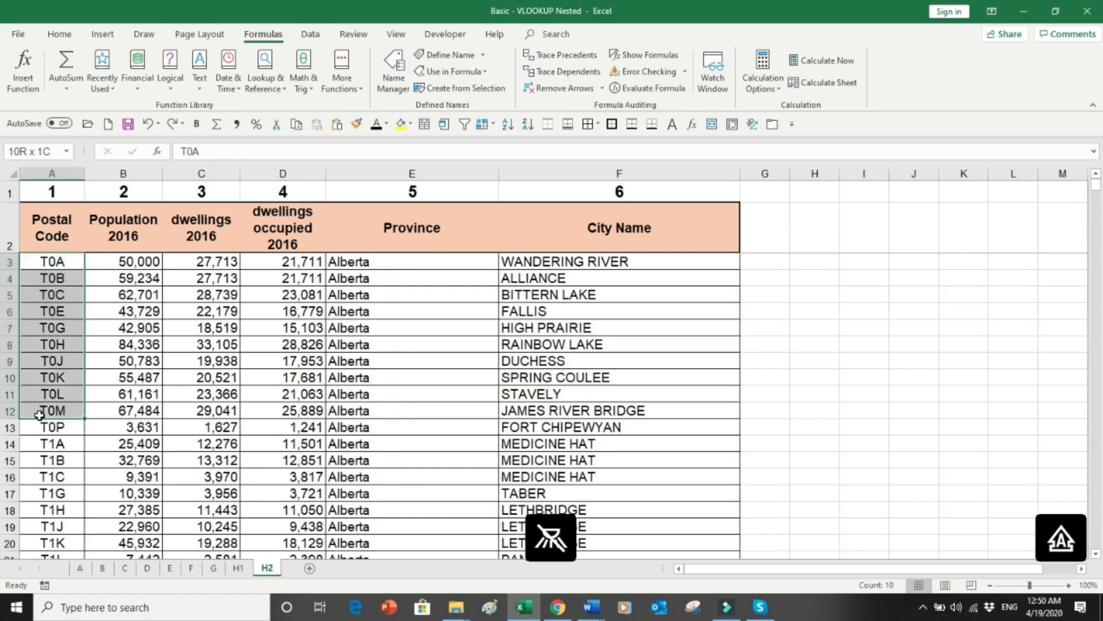
left_click(238, 568)
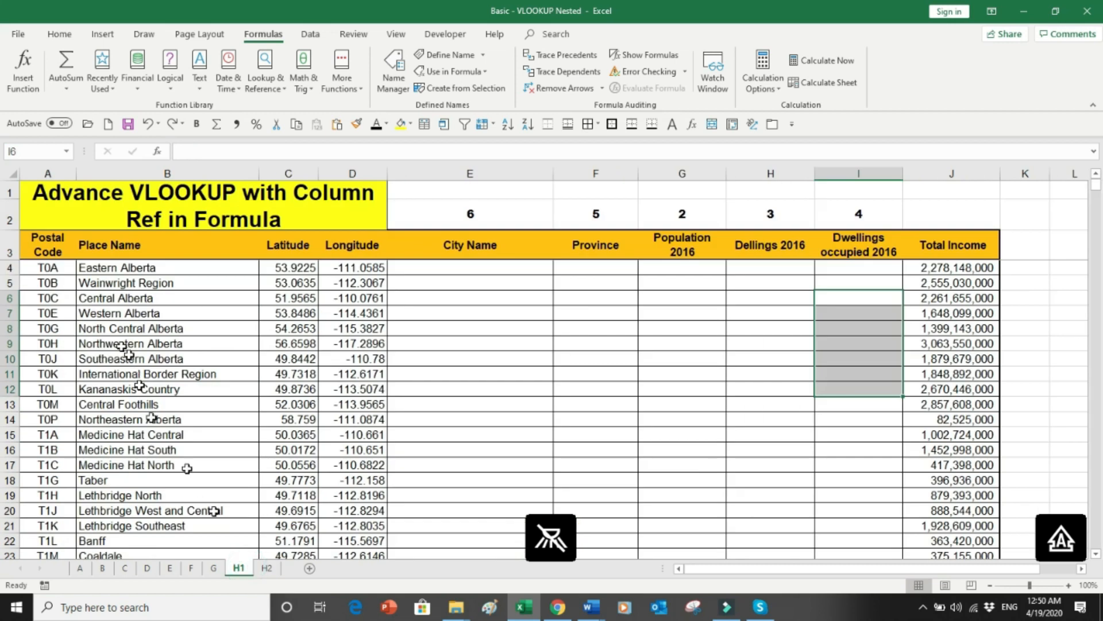
left_click_drag(53, 279, 52, 372)
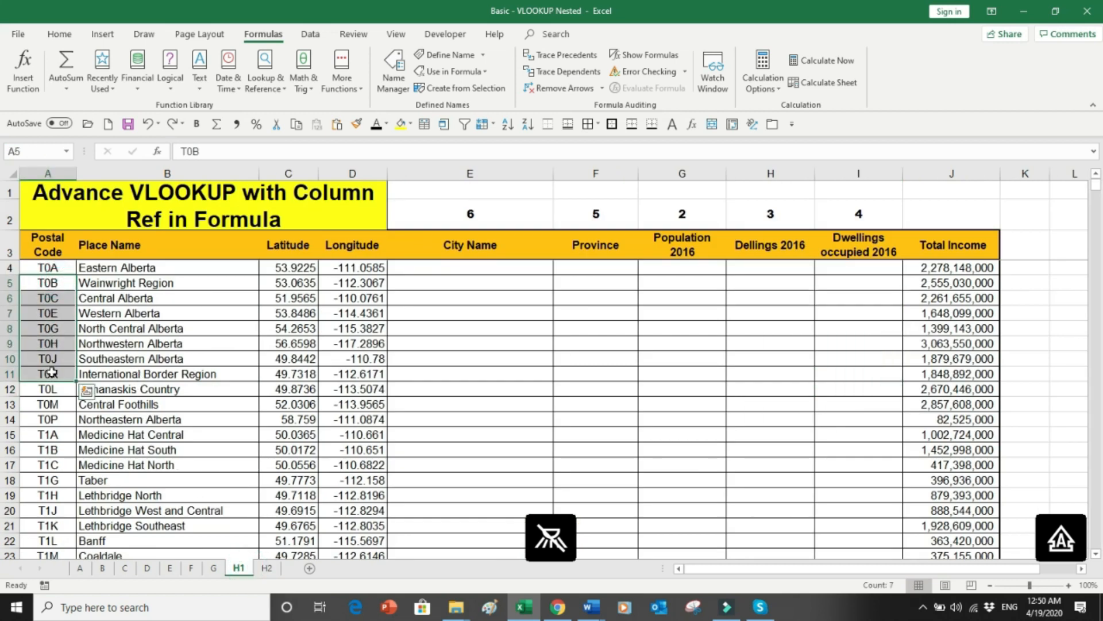
Compare the column numbers above the H2 headers with those above the City Name and Population 2016 columns on H1
left_click(269, 568)
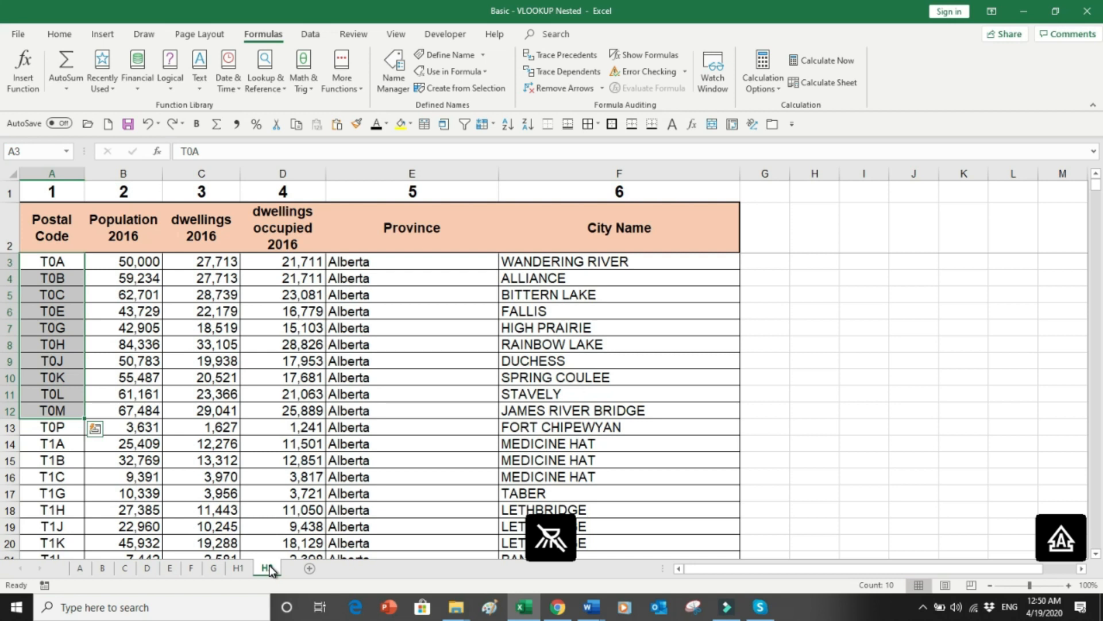
left_click_drag(43, 184, 255, 200)
left_click_drag(442, 197, 562, 198)
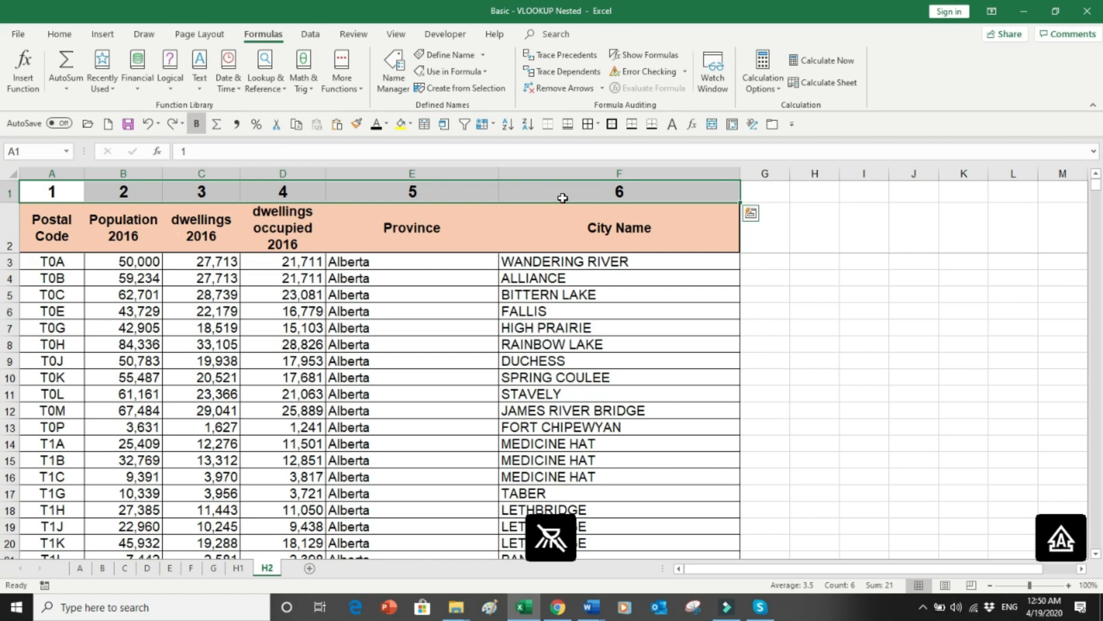
left_click(239, 568)
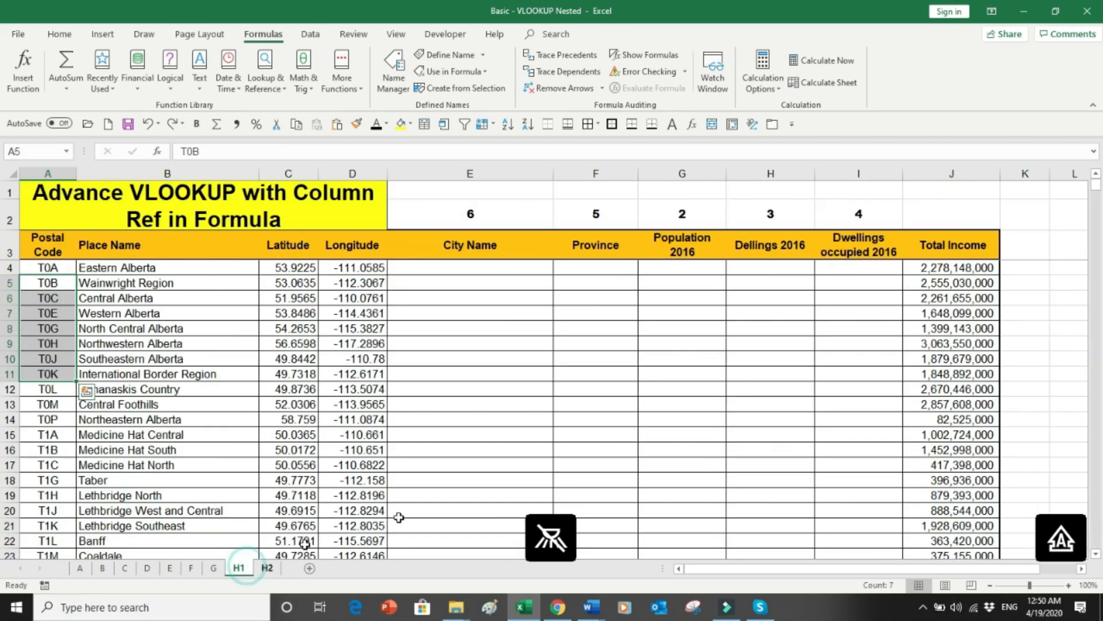
left_click_drag(493, 216, 857, 214)
left_click_drag(470, 283, 468, 405)
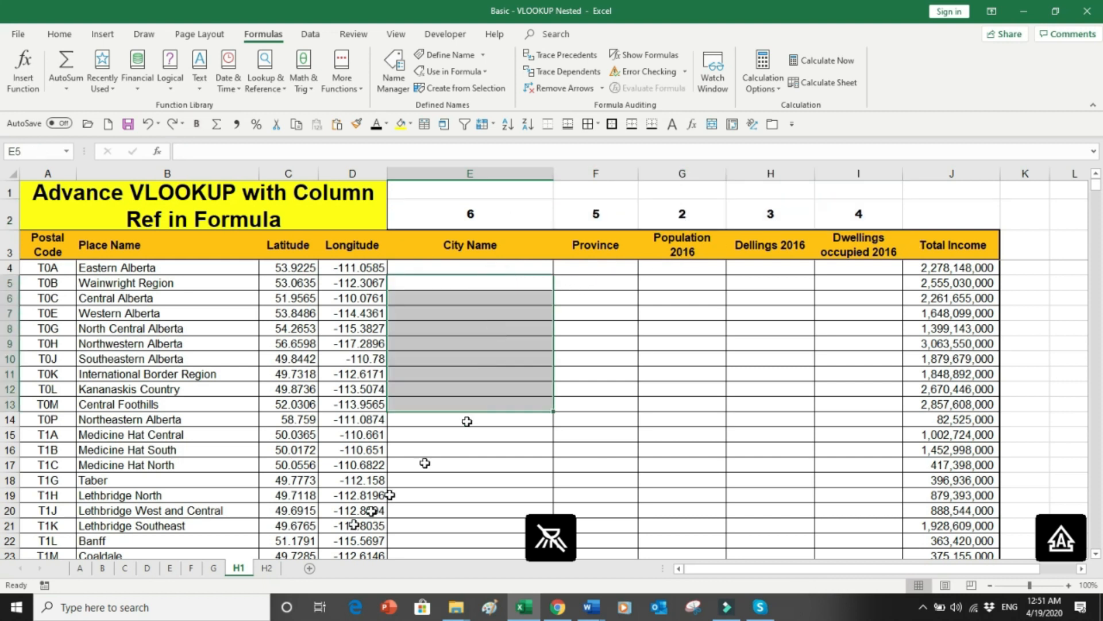
left_click(270, 567)
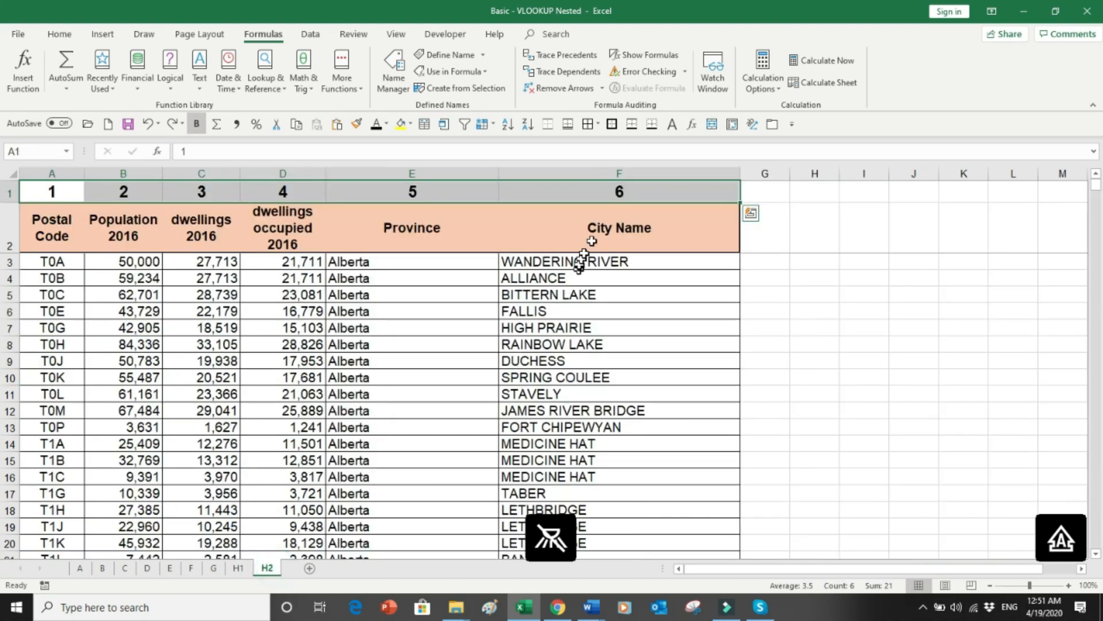
left_click_drag(625, 190, 603, 339)
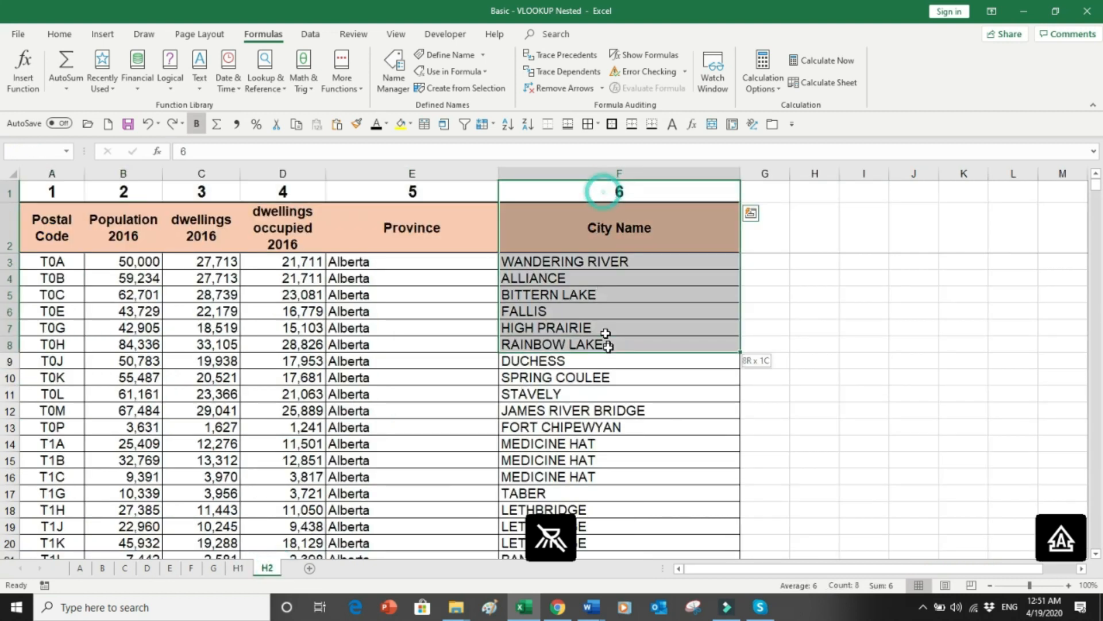
left_click(238, 568)
left_click_drag(680, 246, 664, 422)
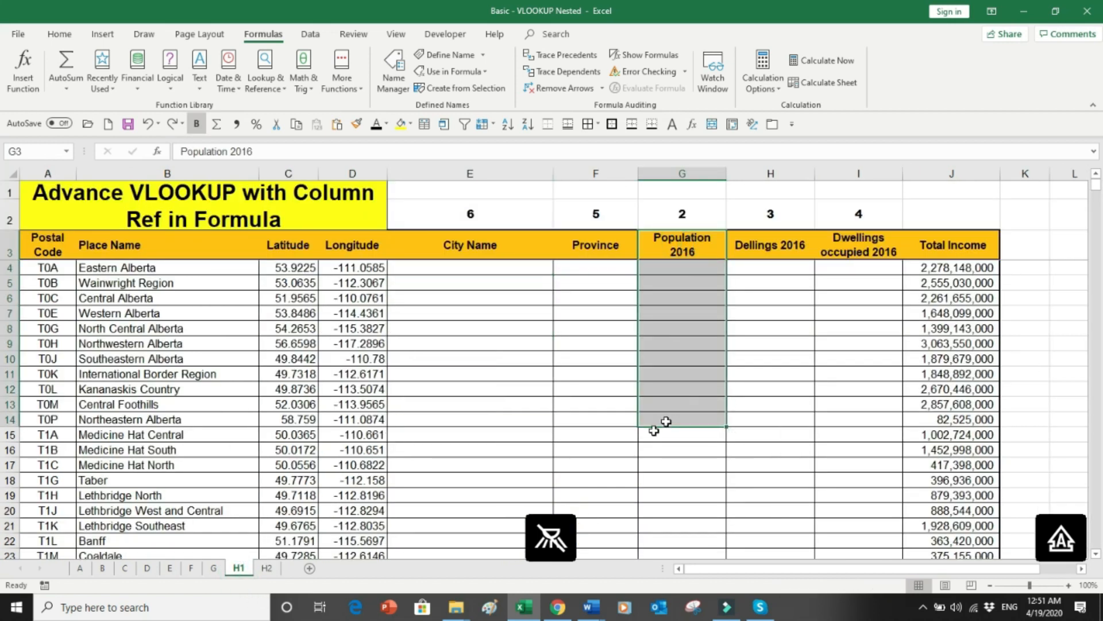
left_click(268, 568)
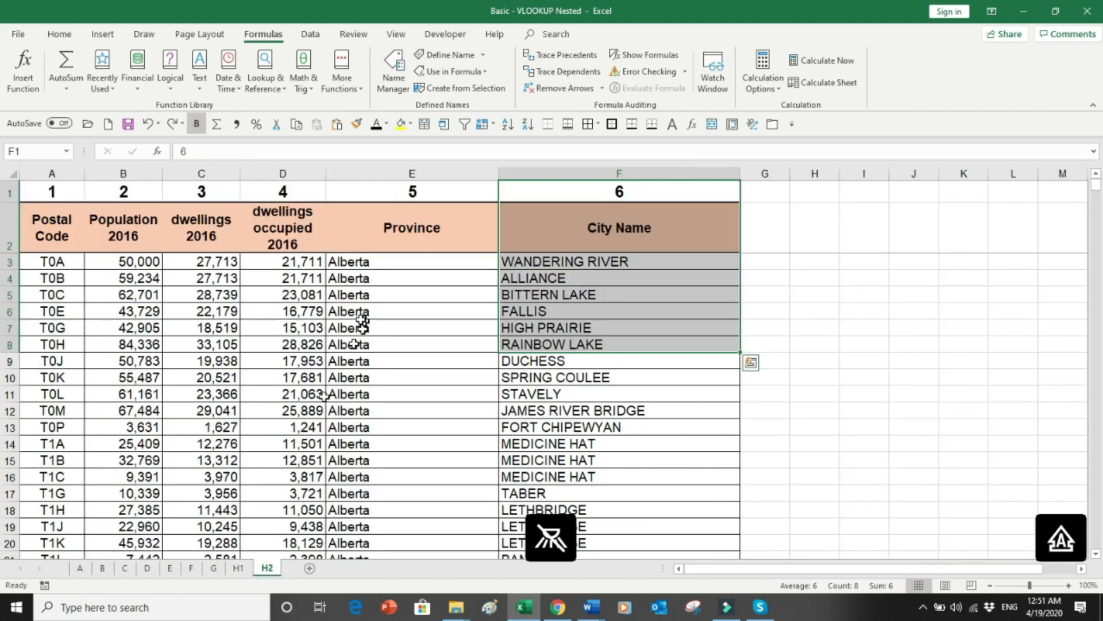
left_click_drag(142, 222, 143, 383)
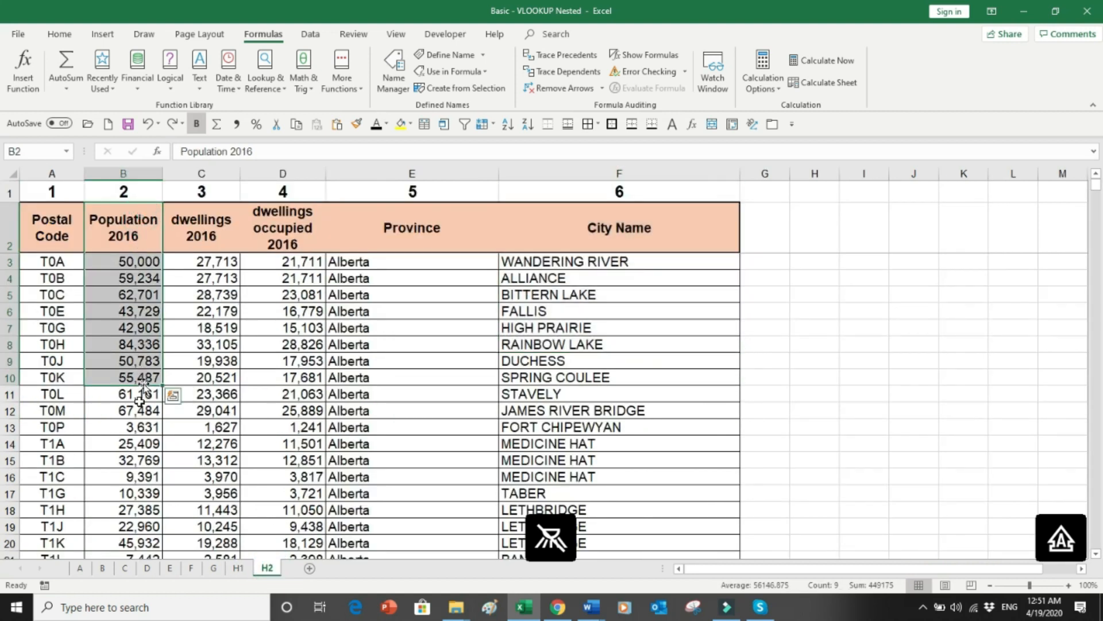
left_click(238, 568)
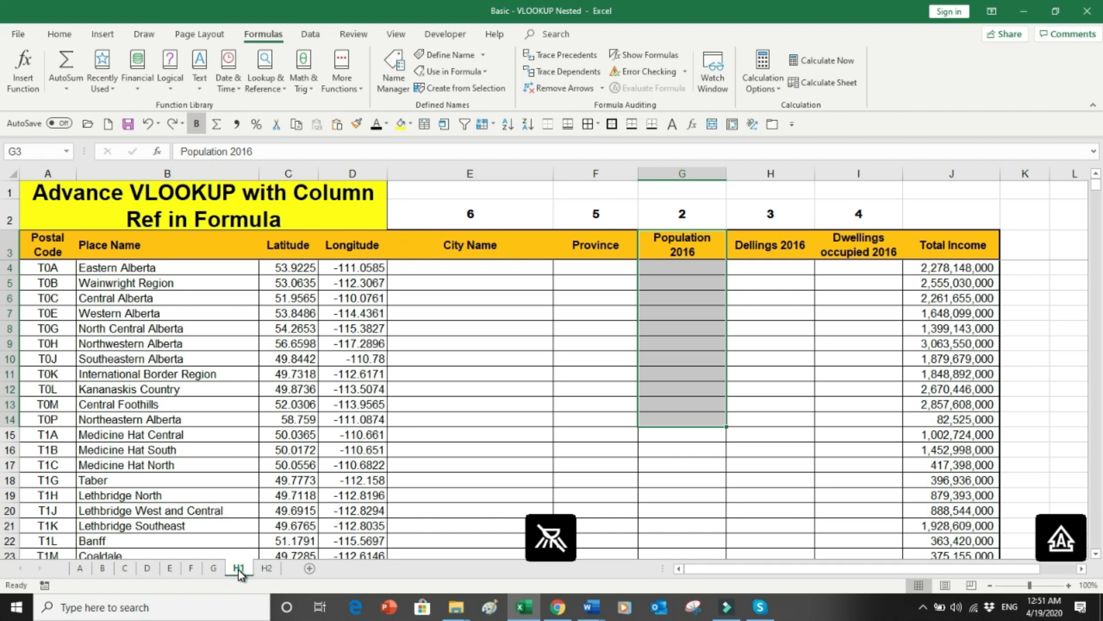
left_click_drag(477, 268, 847, 304)
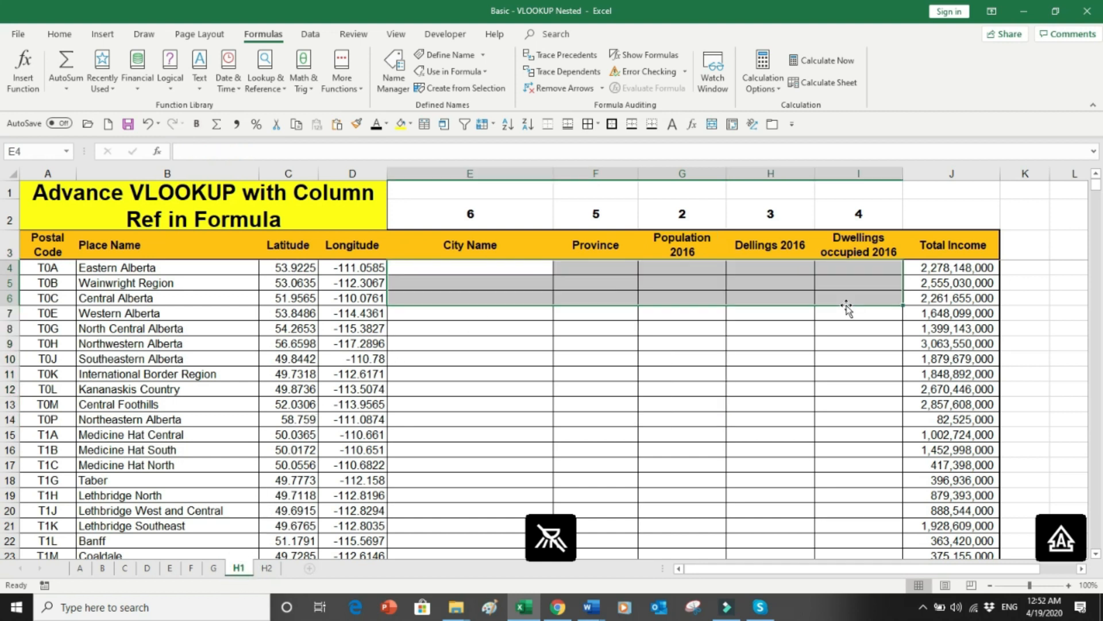
left_click(649, 357)
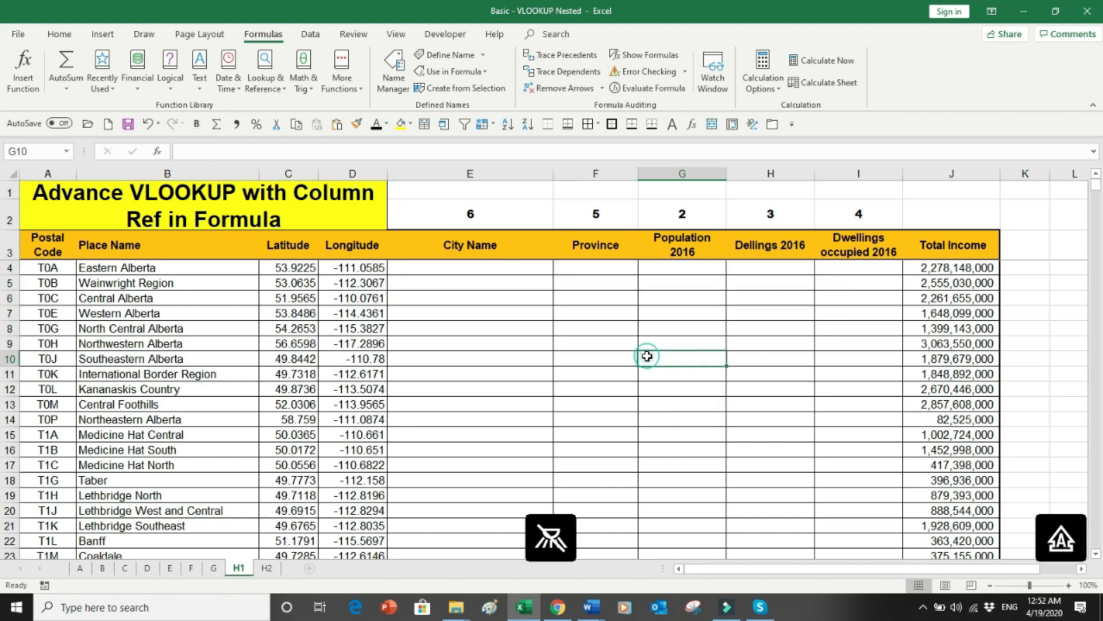
Begin a VLOOKUP in E4 of sheet H1 with the column-locked postal code $A4 as lookup value
left_click(452, 268)
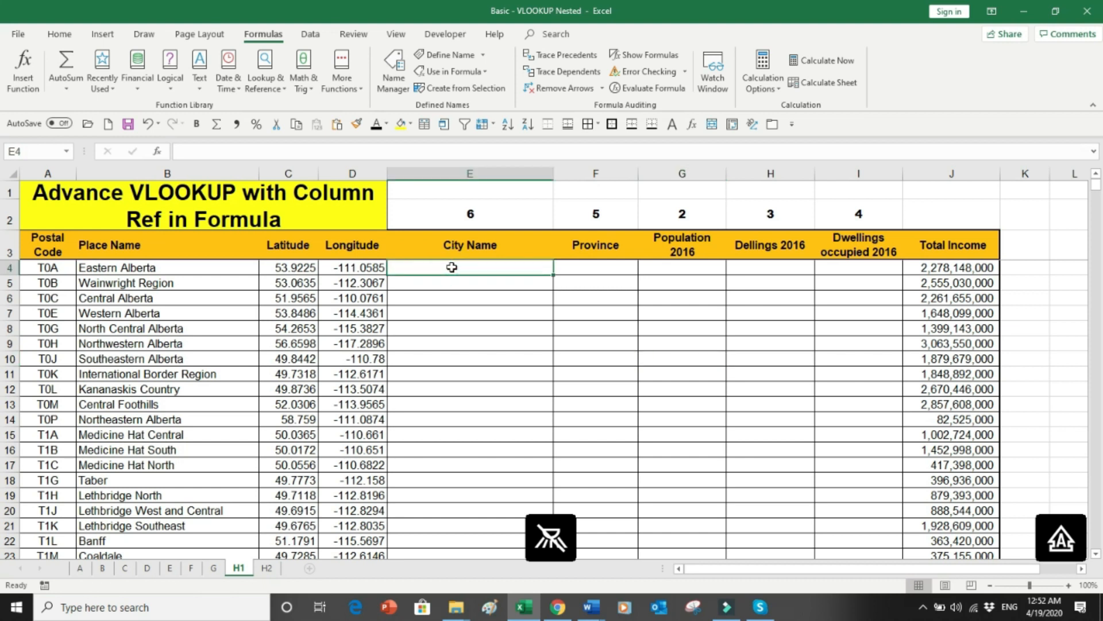
type("=V")
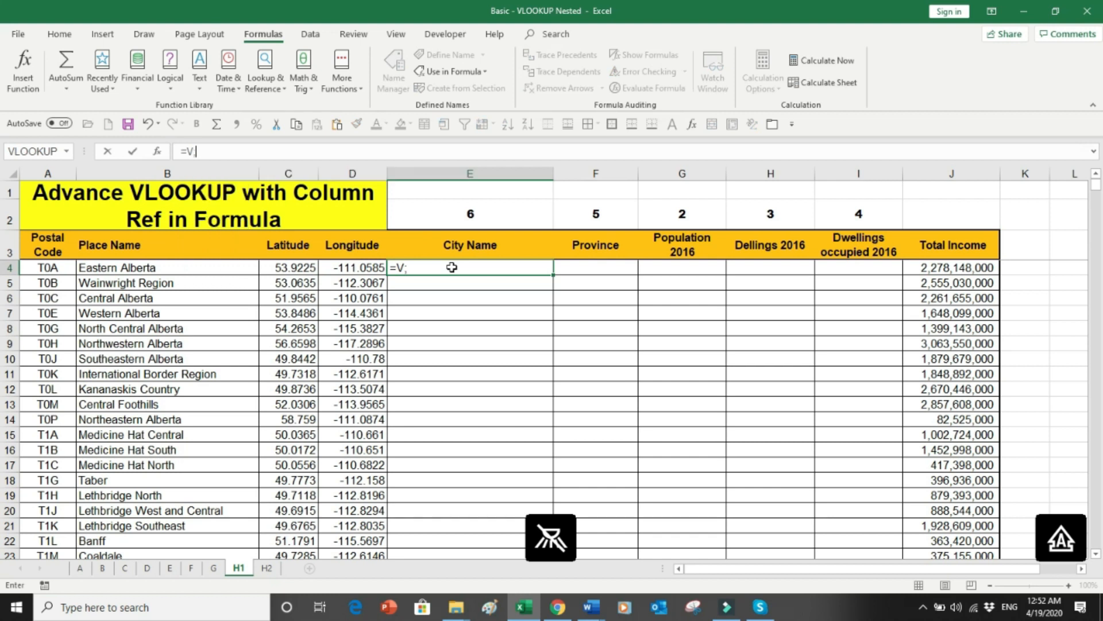
type("LOO")
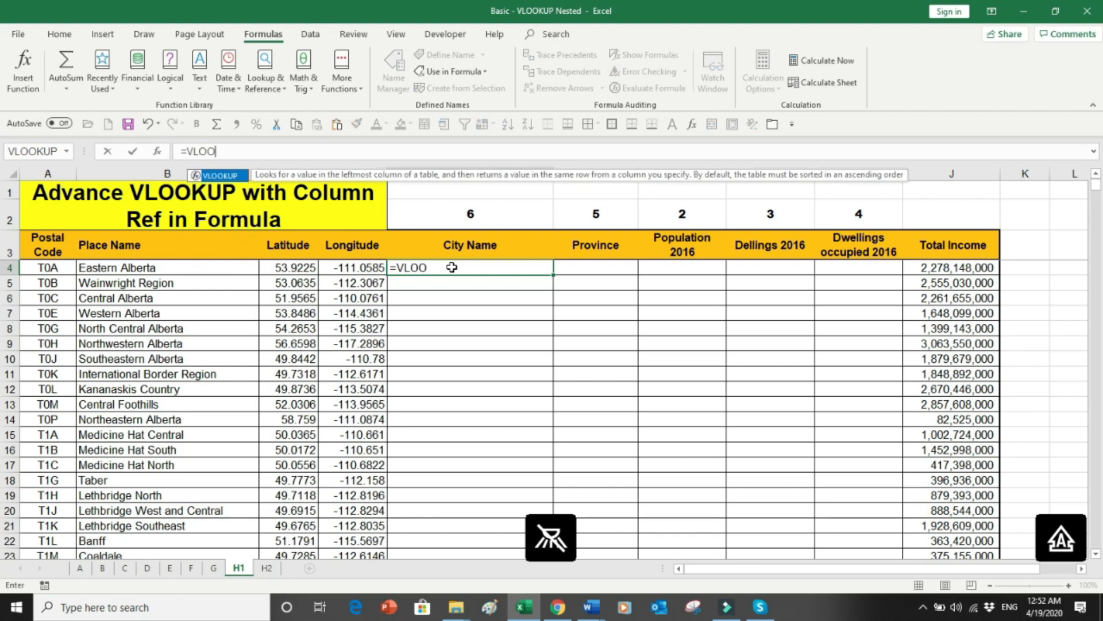
type("KUP(")
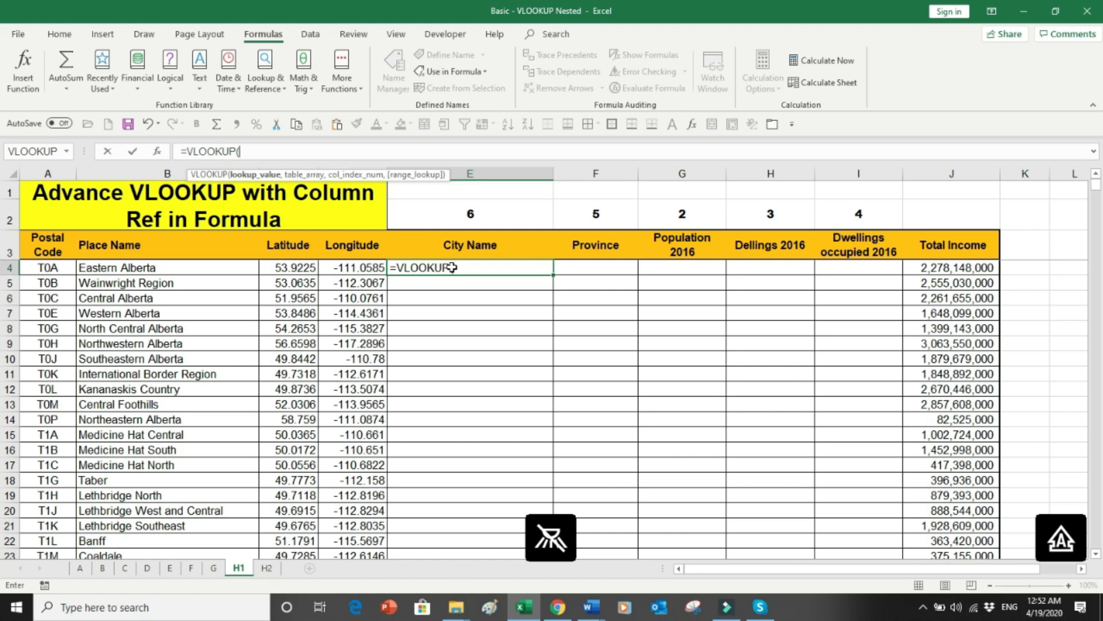
left_click(55, 269)
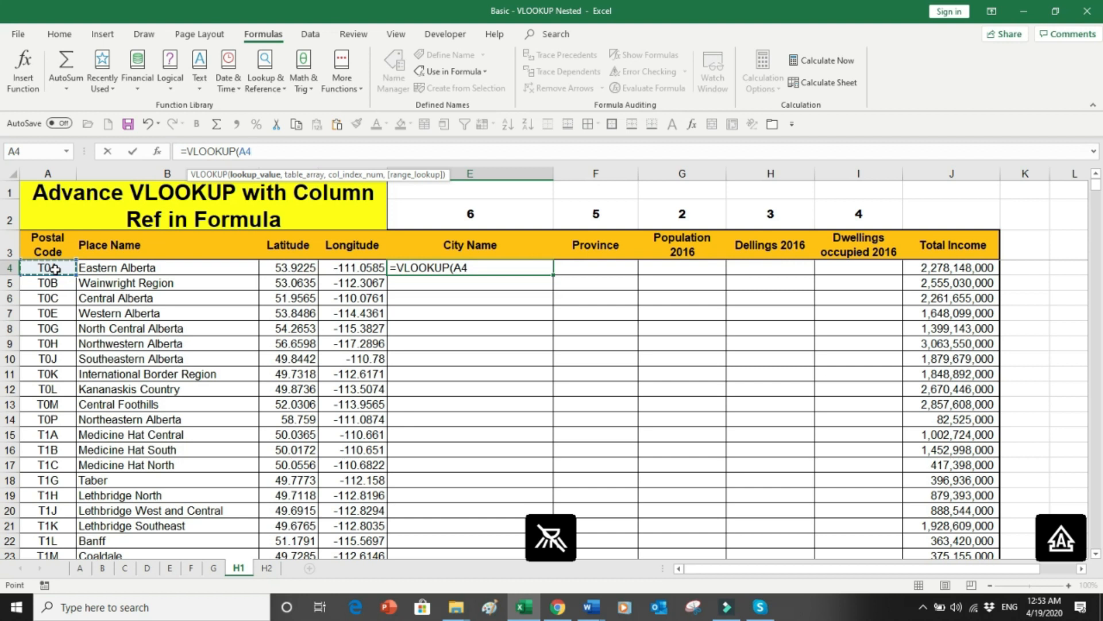
key("F4")
key("F4")
key("F4")
type(",")
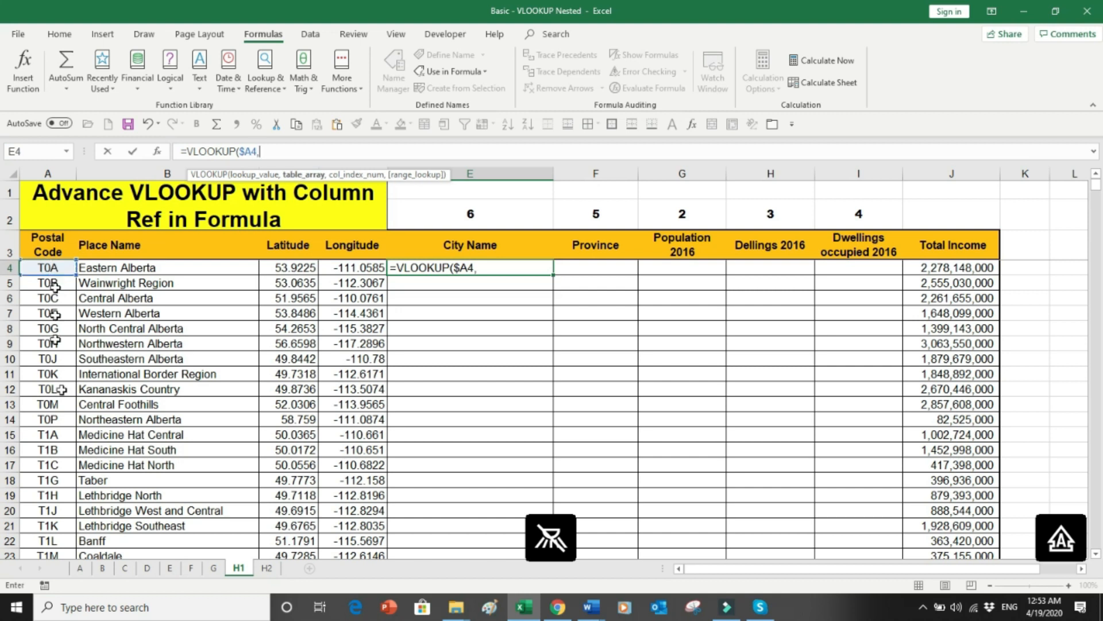
Set the VLOOKUP's table array to the absolute range $A$3:$F$1610 on sheet H2
left_click(267, 568)
left_click(62, 220)
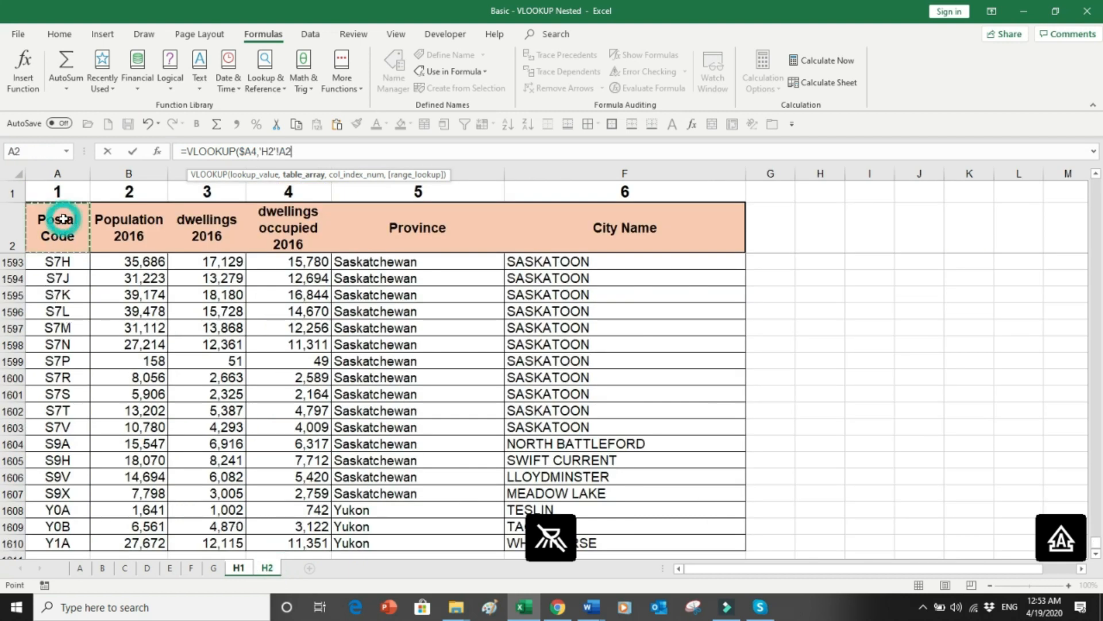
key("ctrl+Home")
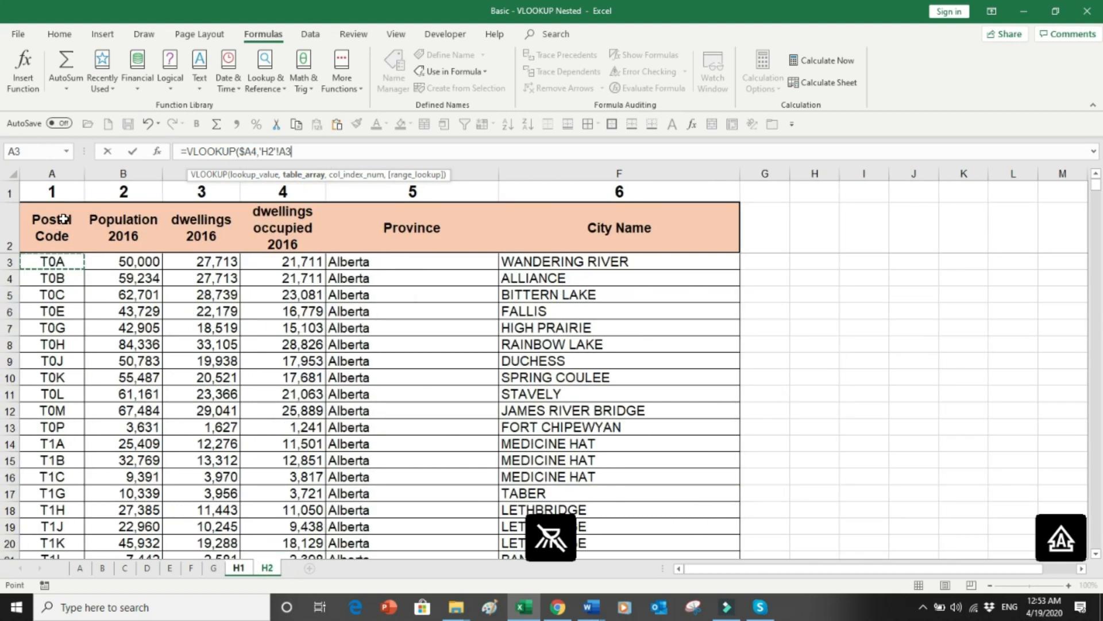
key("ctrl+shift+Down")
key("shift+Right")
key("shift+Right")
key("shift+Right")
key("shift+Right")
key("shift+Right")
key("F4")
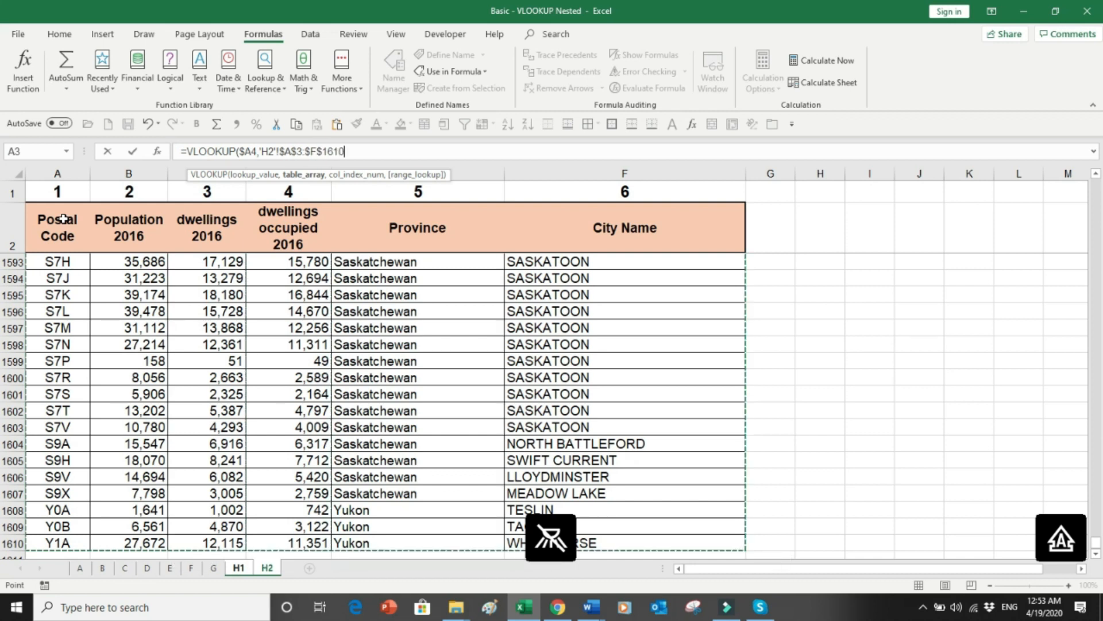
type(",")
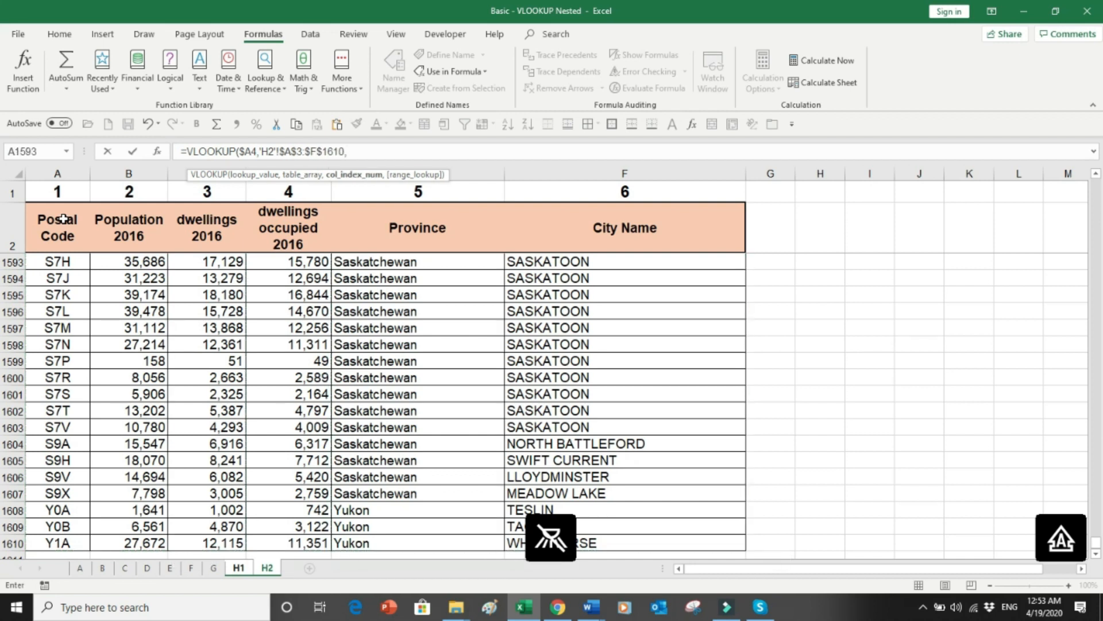
Complete the E4 formula on sheet H1 with row-locked E$2 as column index and 0 for exact match
left_click(236, 569)
key("BackSpace")
key("BackSpace")
key("BackSpace")
key("BackSpace")
key("BackSpace")
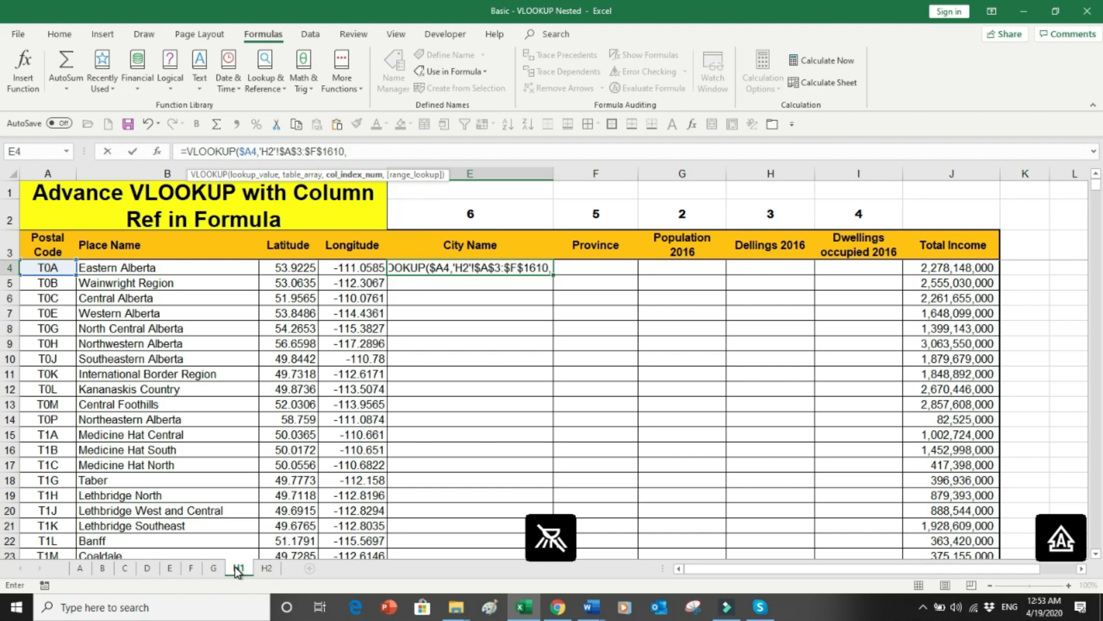
left_click(470, 214)
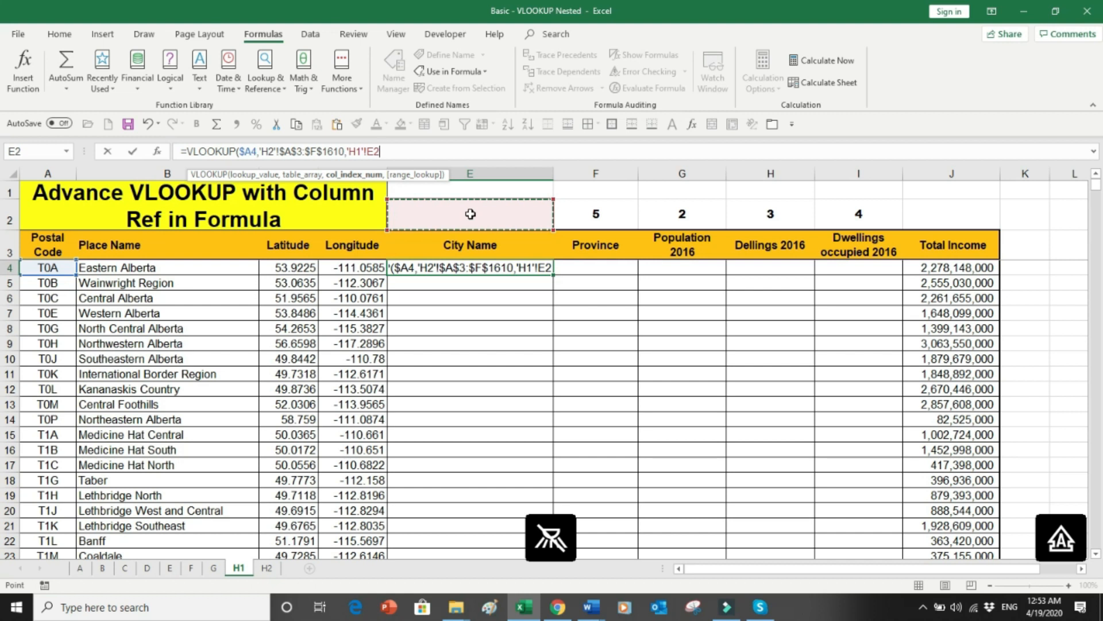
key("F4")
key("F4")
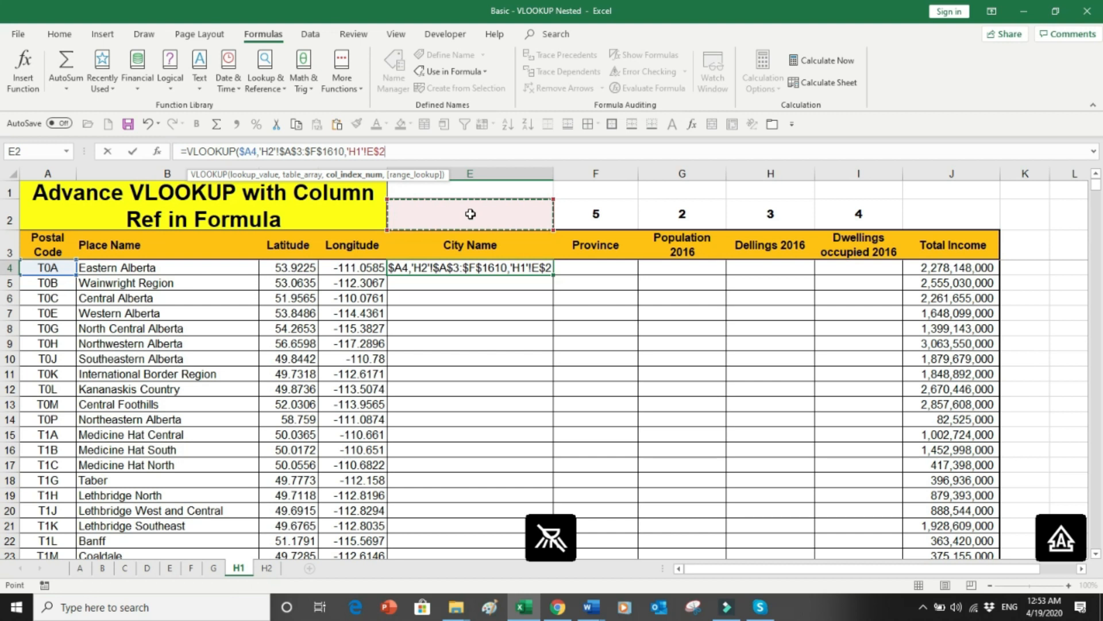
type(",0")
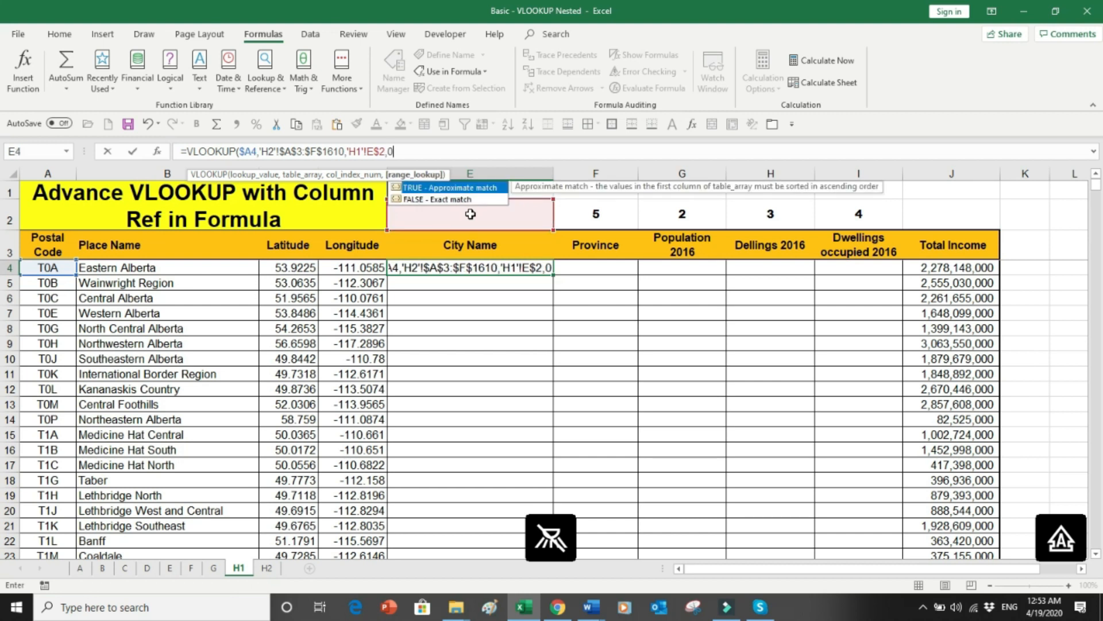
type(")")
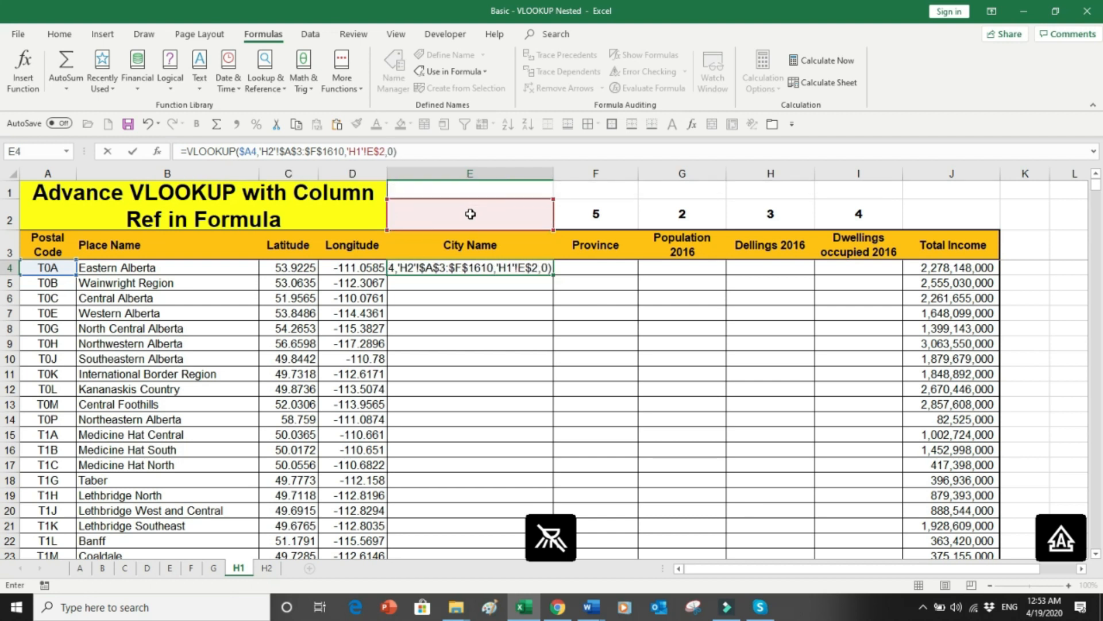
key("ctrl+Return")
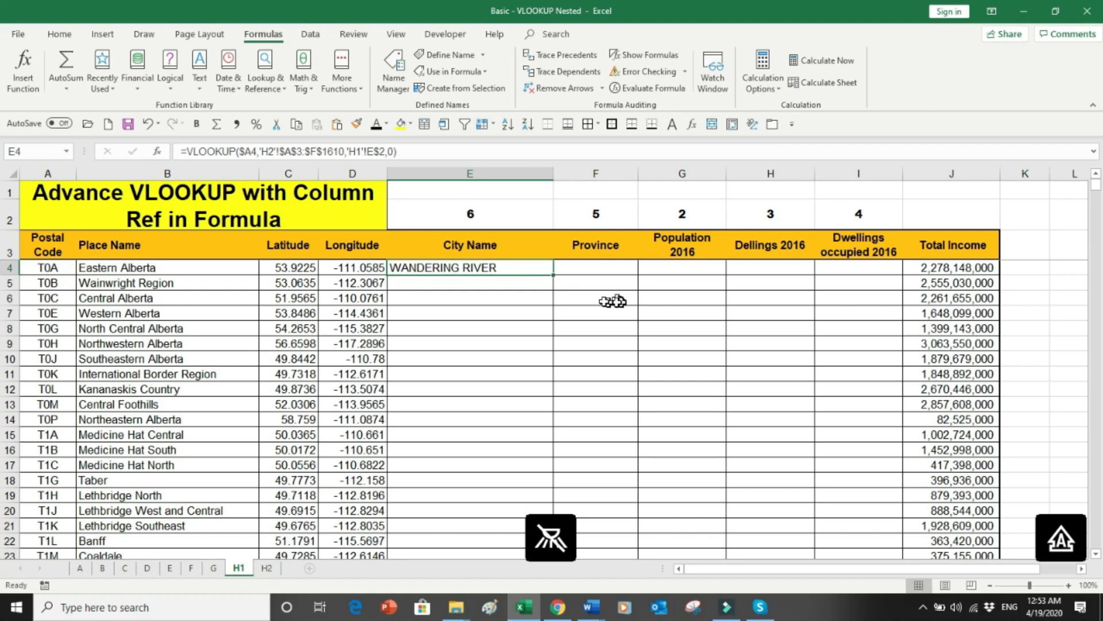
Copy the E4 formula across to I4, then fill E4:I4 down through all postal code rows
left_click_drag(554, 277, 865, 269)
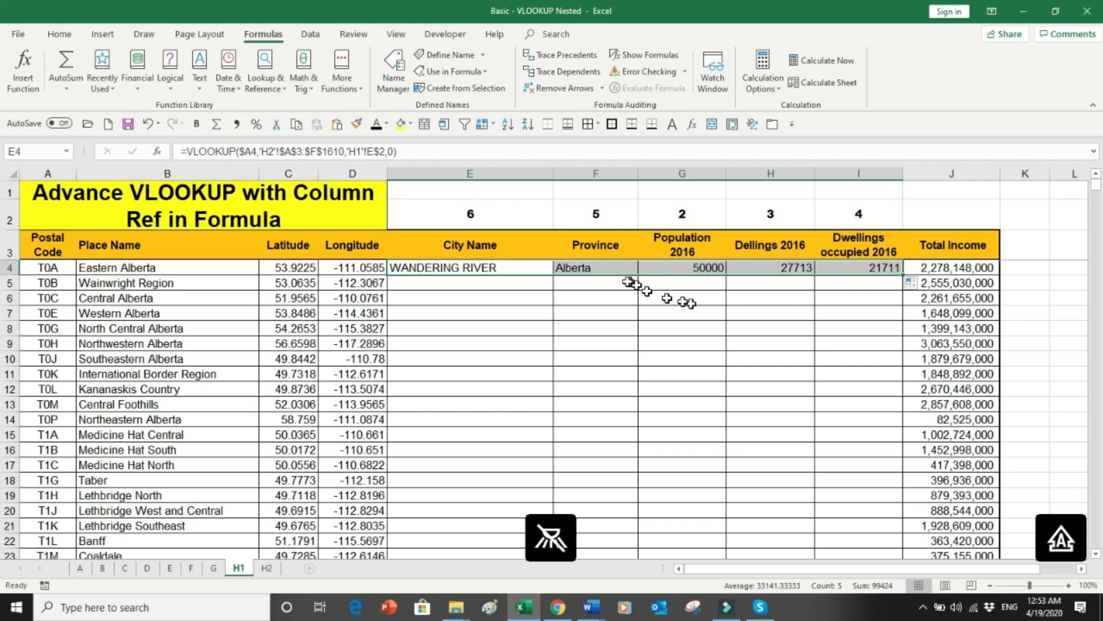
left_click(603, 268)
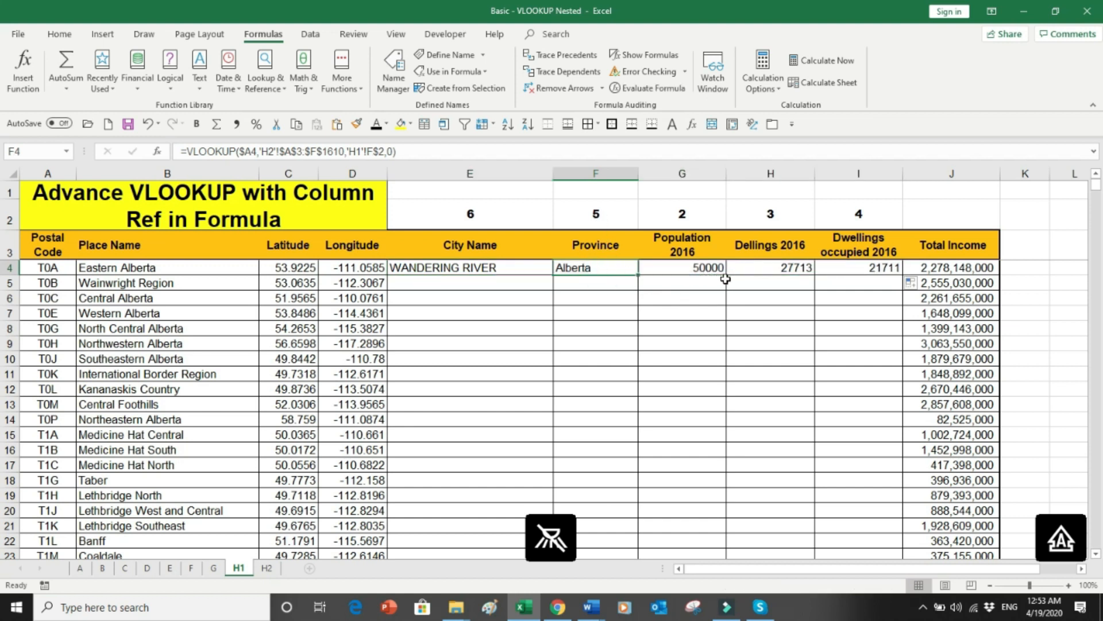
left_click(492, 268)
left_click_drag(491, 268, 874, 268)
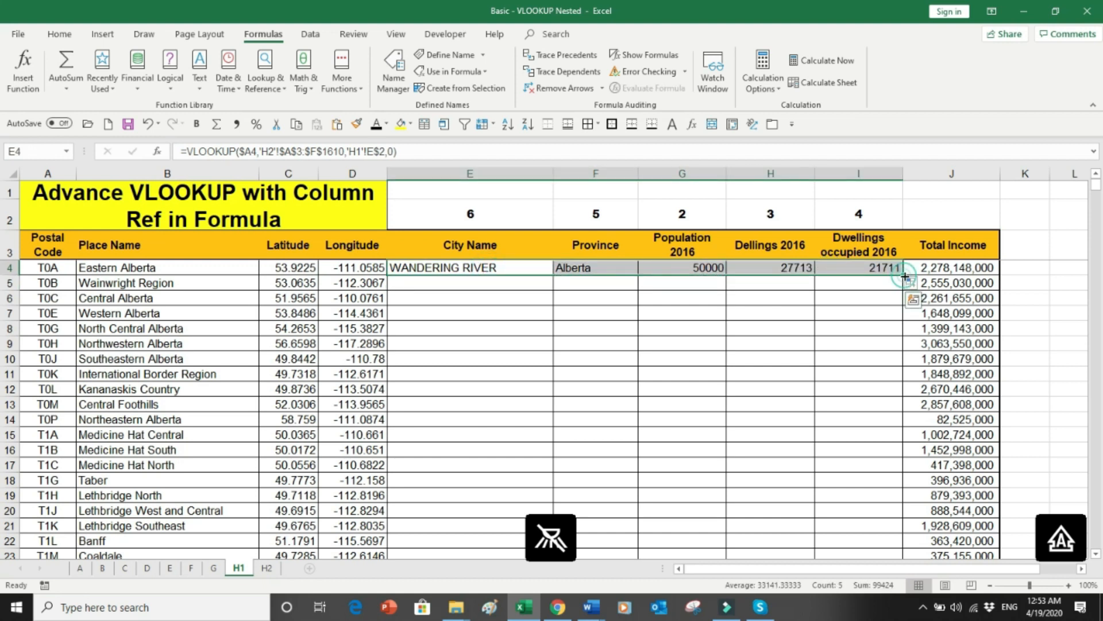
double_click(905, 277)
Examine the filled City Name to Dwellings occupied 2016 columns down to the last data row and back to row 4
left_click(486, 336)
key("Down")
key("Down")
key("Down")
key("Down")
key("Down")
key("Down")
key("Down")
key("Down")
key("Down")
key("Down")
key("Down")
key("Down")
key("Down")
key("Down")
key("Down")
key("Down")
key("Down")
key("Down")
key("Down")
key("Down")
key("Down")
key("Down")
key("Down")
key("Down")
key("Down")
key("Down")
key("Down")
key("Down")
key("Down")
key("Down")
key("Down")
key("Down")
key("Down")
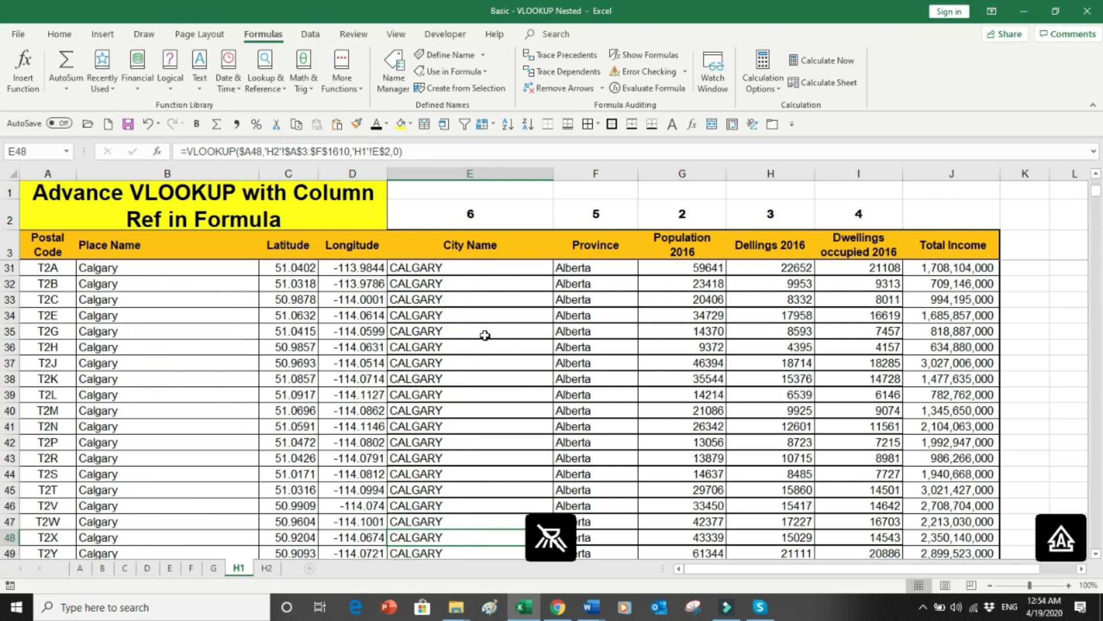
key("ctrl+Down")
key("Down")
key("Down")
key("Up")
key("Up")
key("Up")
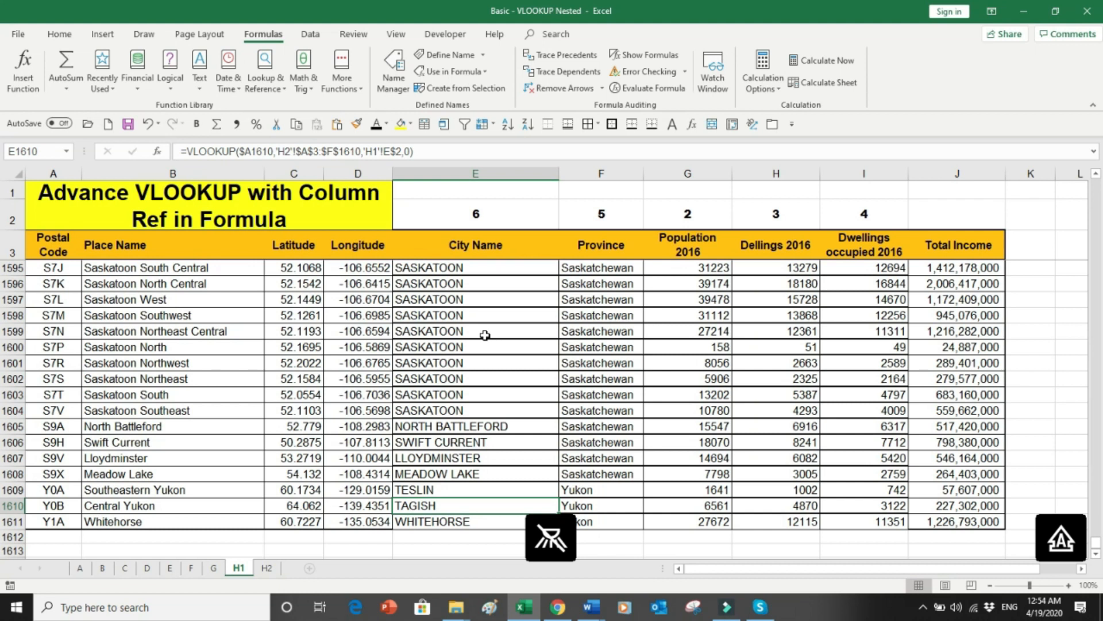
key("ctrl+Up")
key("Down")
key("Down")
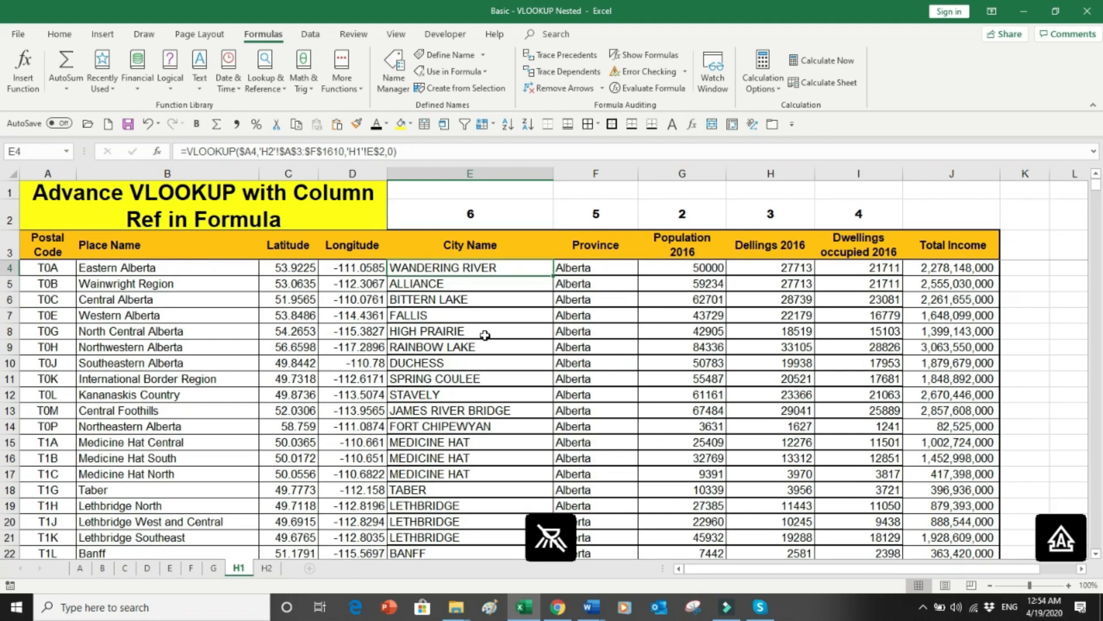